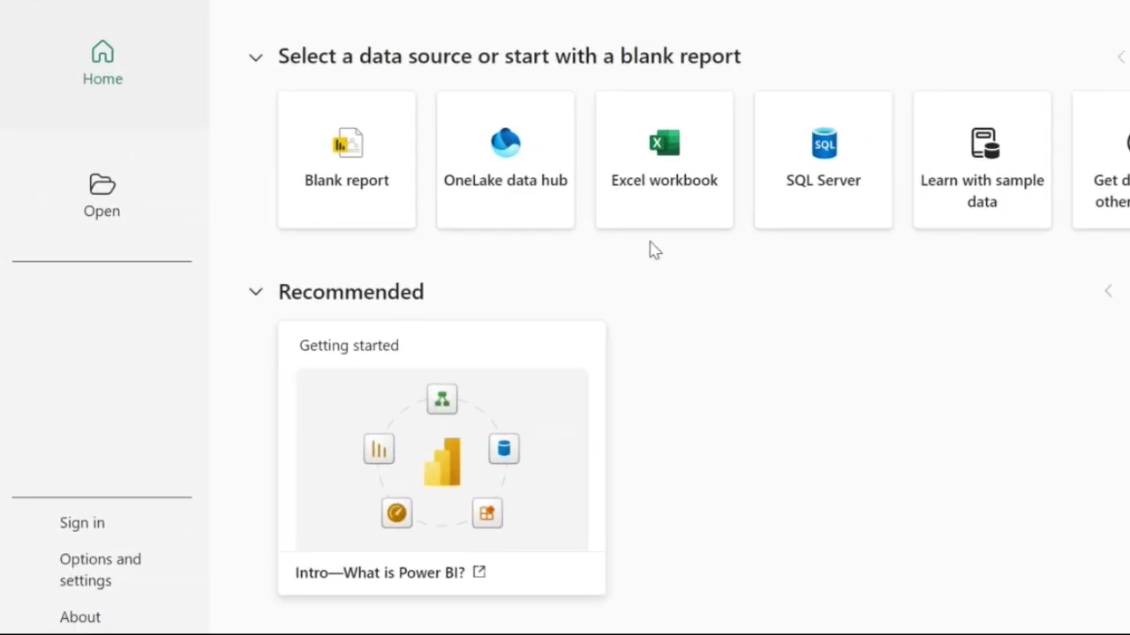
# Step: Import the Data sheet from the Excel workbook Denormalized data.xlsx and load it into a new report
pyautogui.click(669, 152)
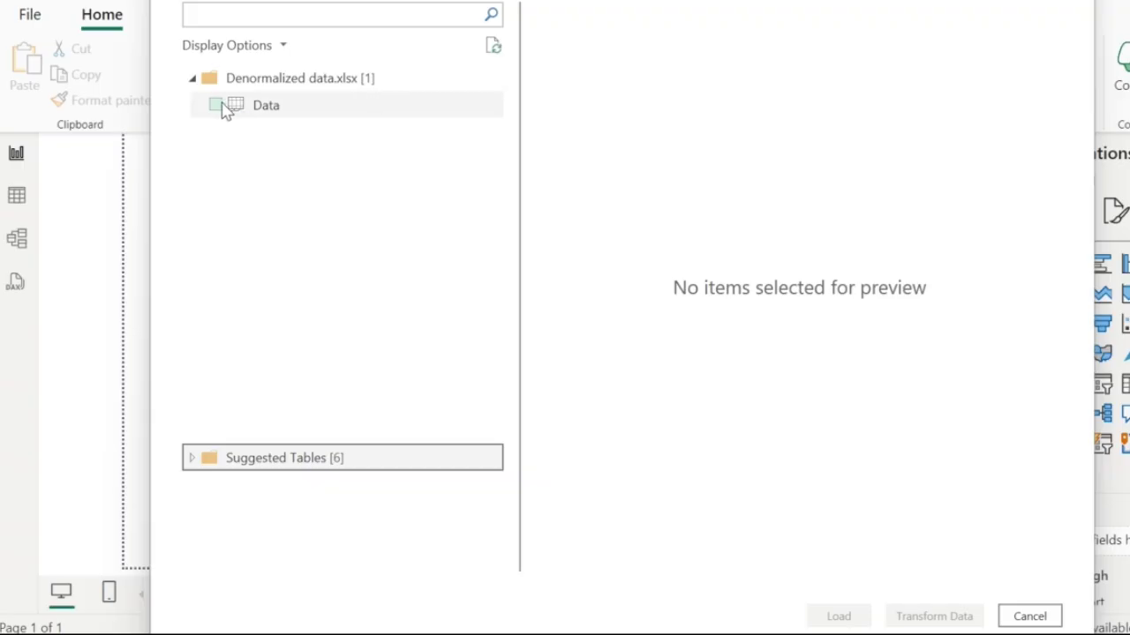
pyautogui.click(216, 105)
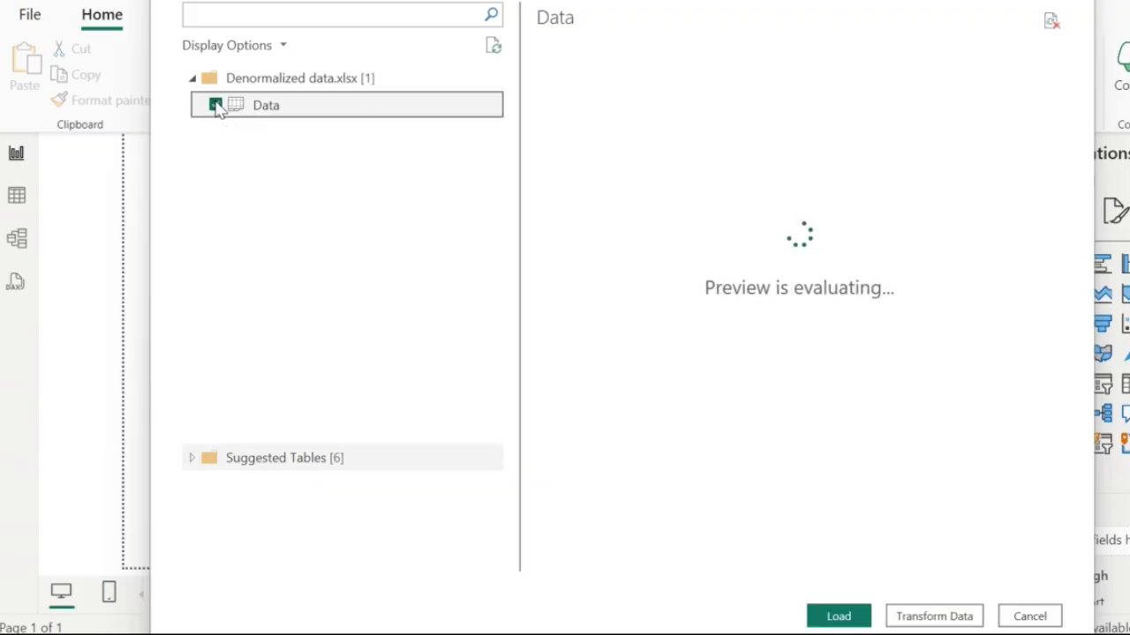
pyautogui.click(836, 616)
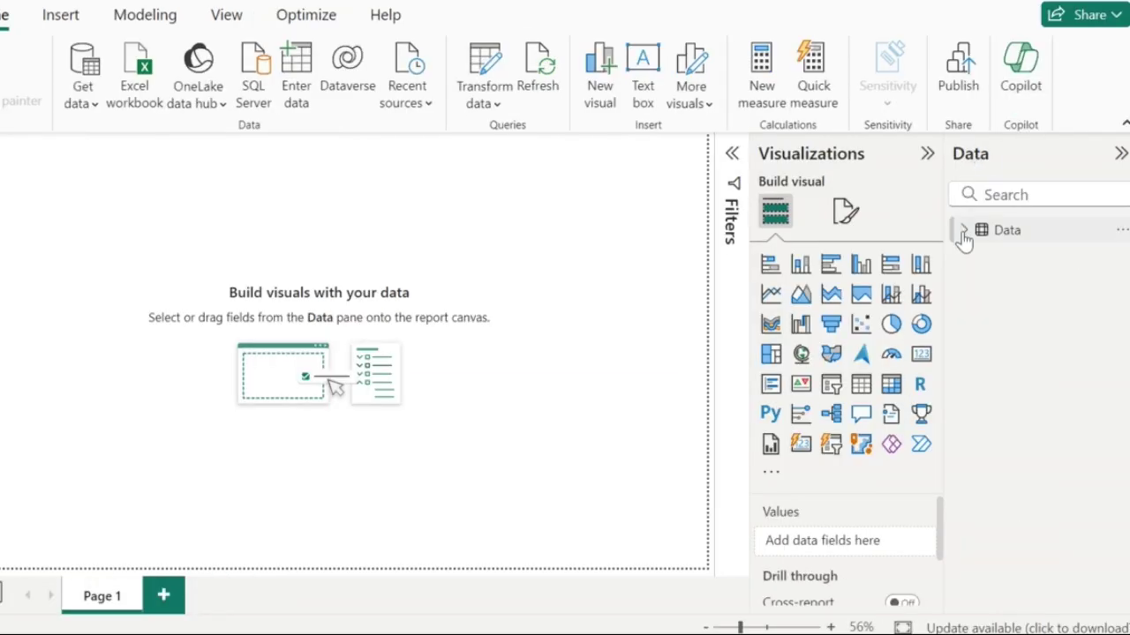
# Step: List the fields of the Data table and open its query for transformation in Power Query Editor
pyautogui.click(964, 237)
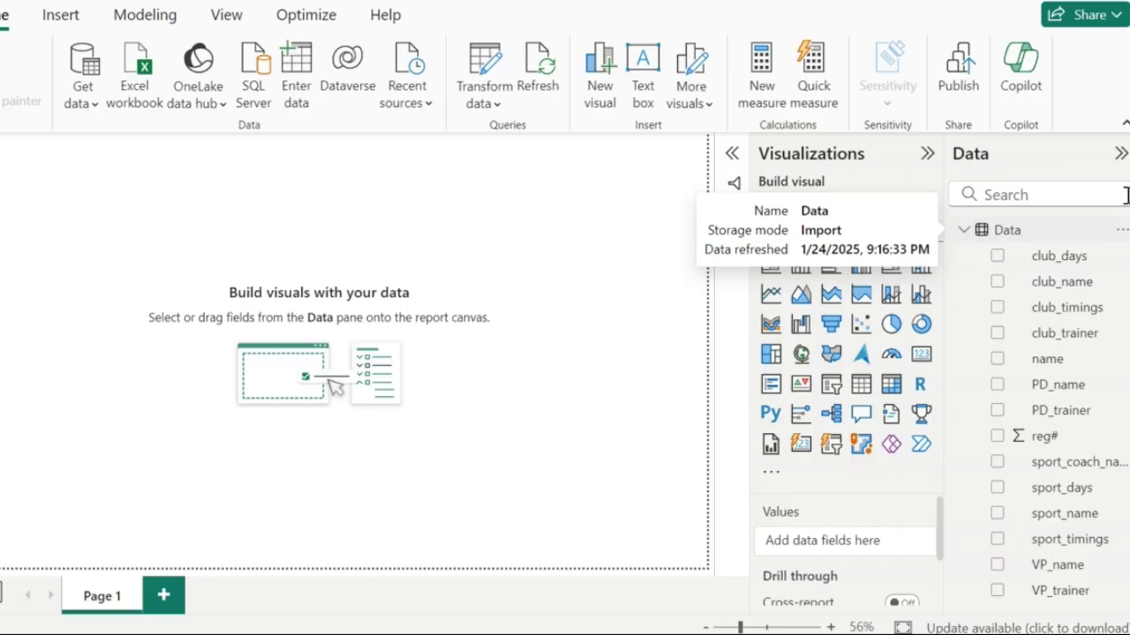
pyautogui.click(482, 91)
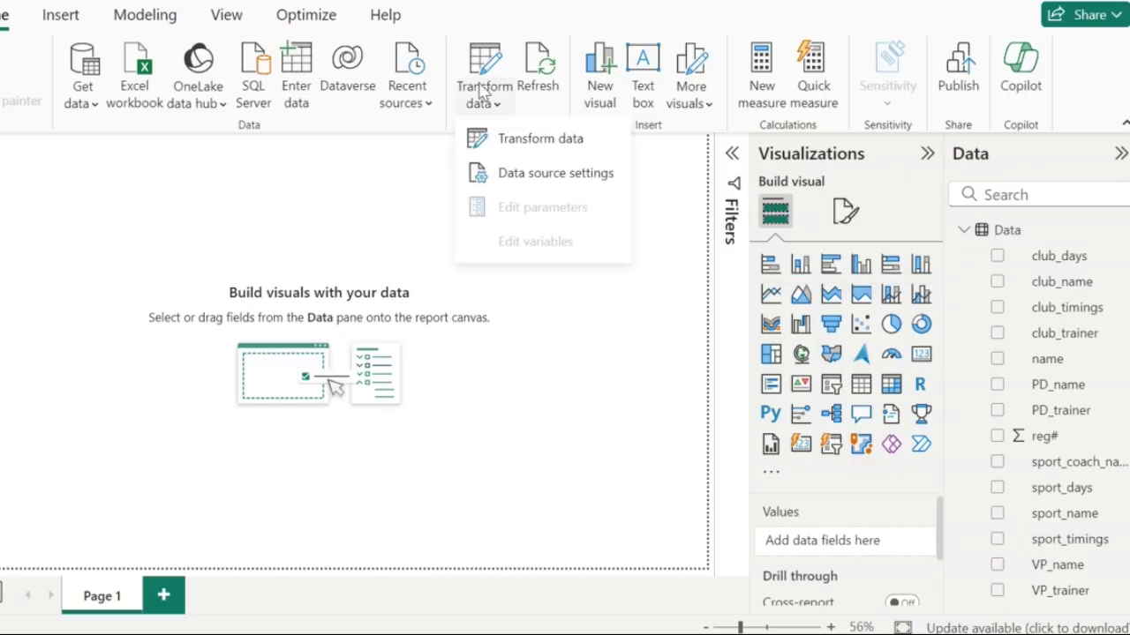
pyautogui.click(510, 142)
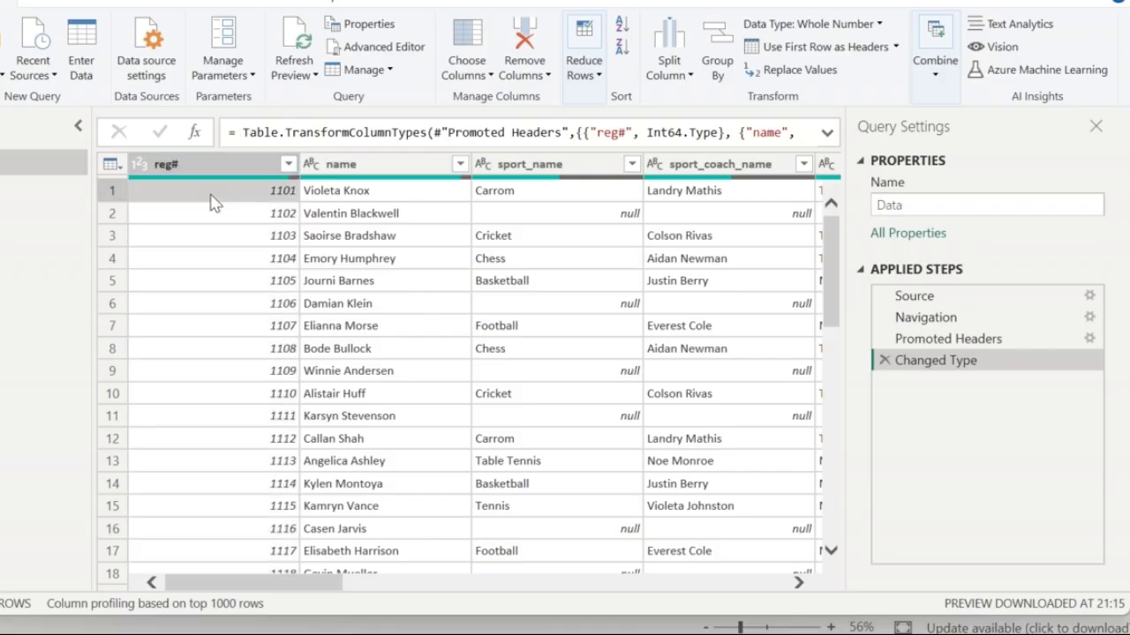
# Step: Examine the reg#, name and sport columns, including the empty sport entries, coaches, days and timings
pyautogui.click(212, 203)
pyautogui.click(350, 201)
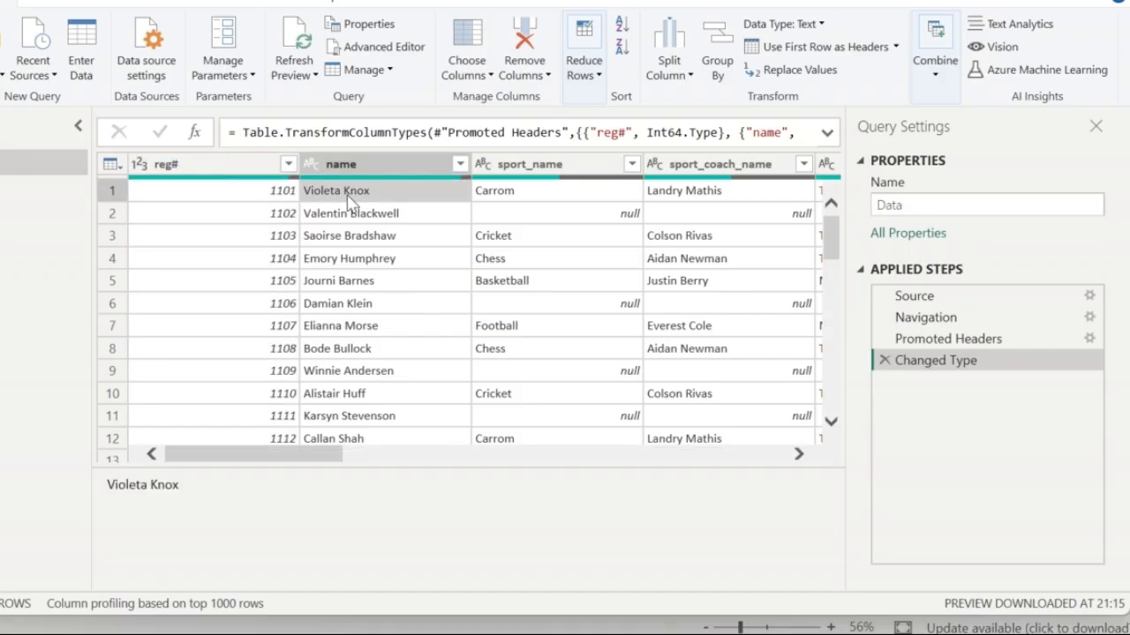
pyautogui.press('Right')
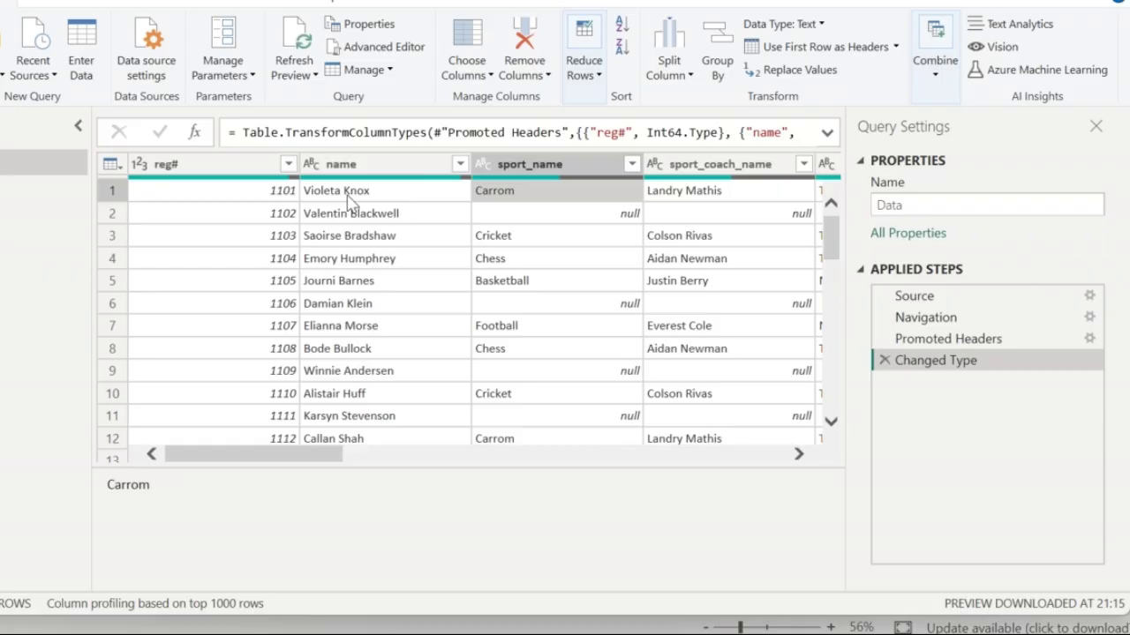
pyautogui.press('Right')
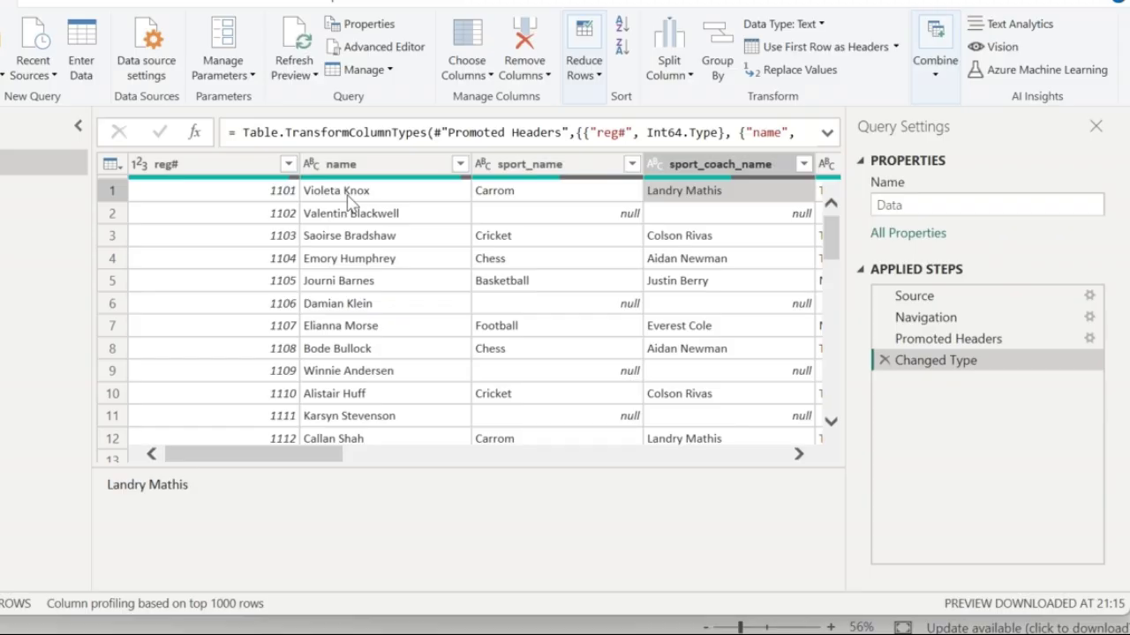
pyautogui.click(556, 221)
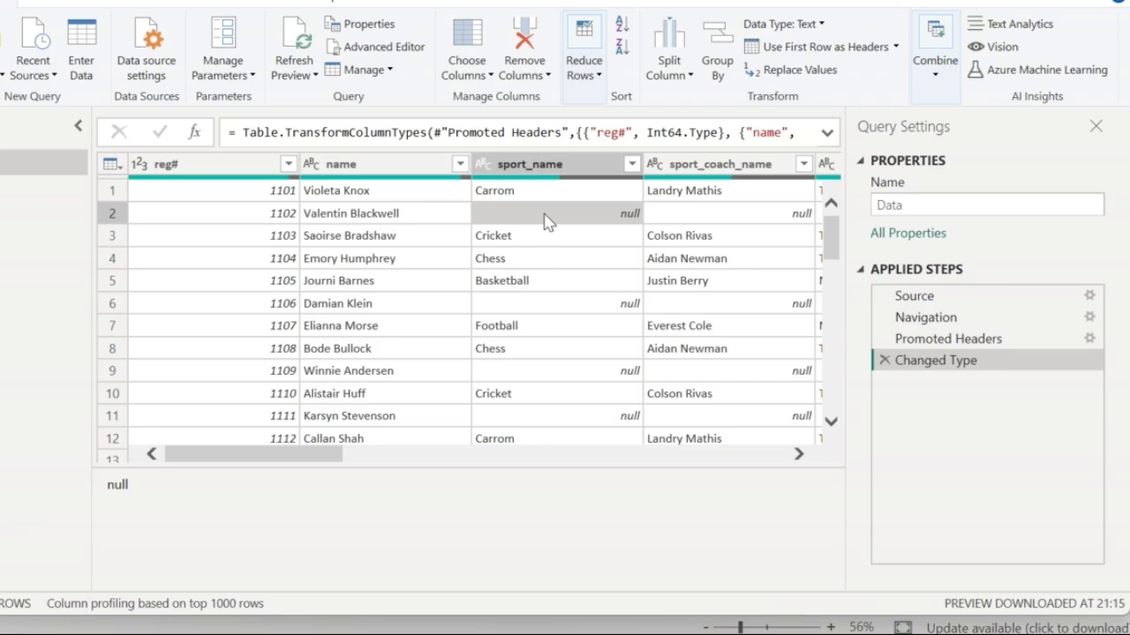
pyautogui.click(564, 194)
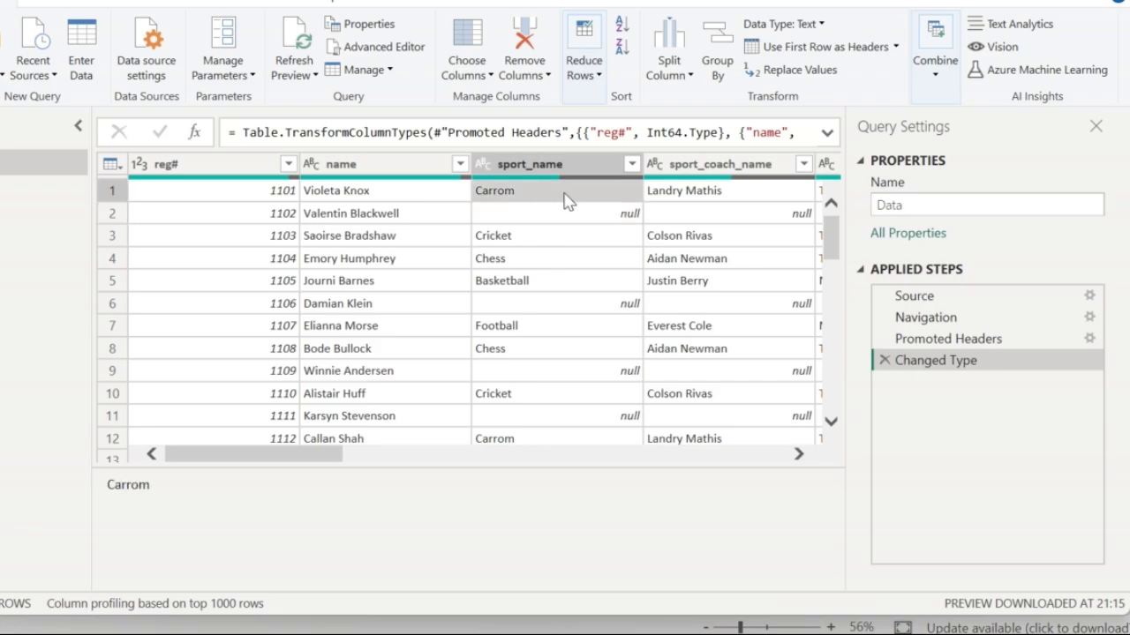
pyautogui.press('Right')
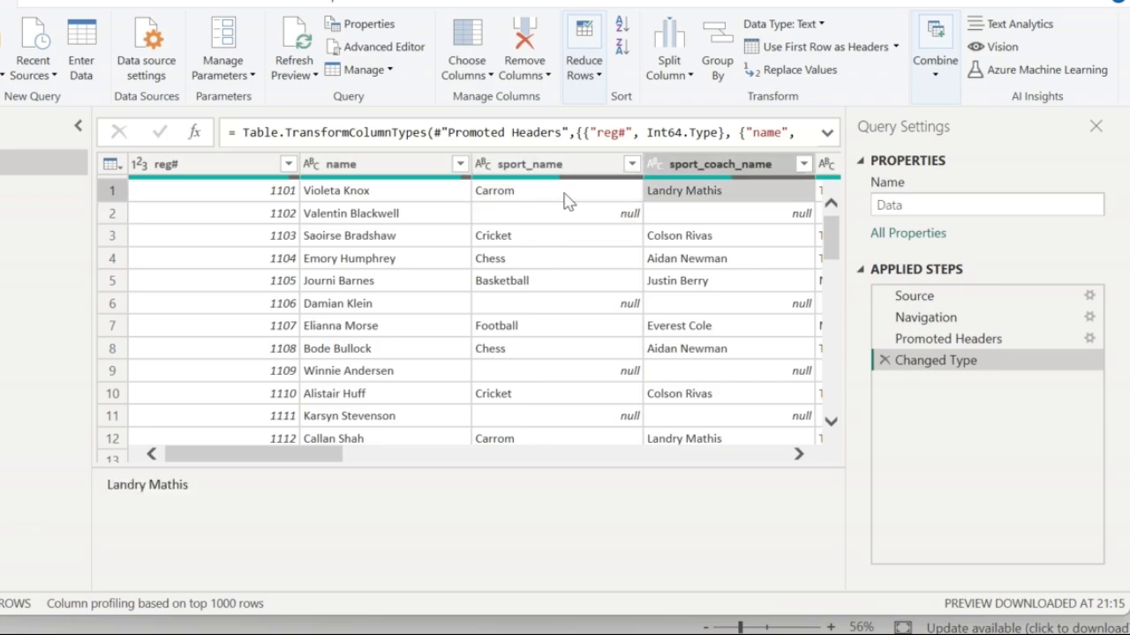
pyautogui.press('Right')
pyautogui.press('Right')
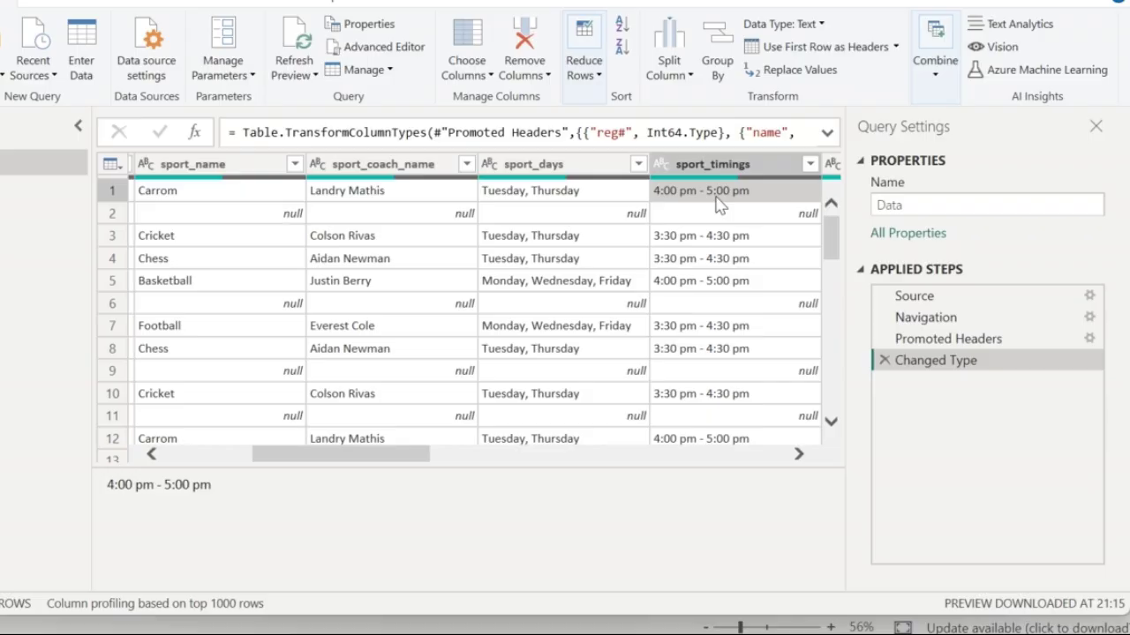
# Step: Review the club columns of the Data query: club name, trainer, days and timings
pyautogui.hscroll(3, 719, 205)
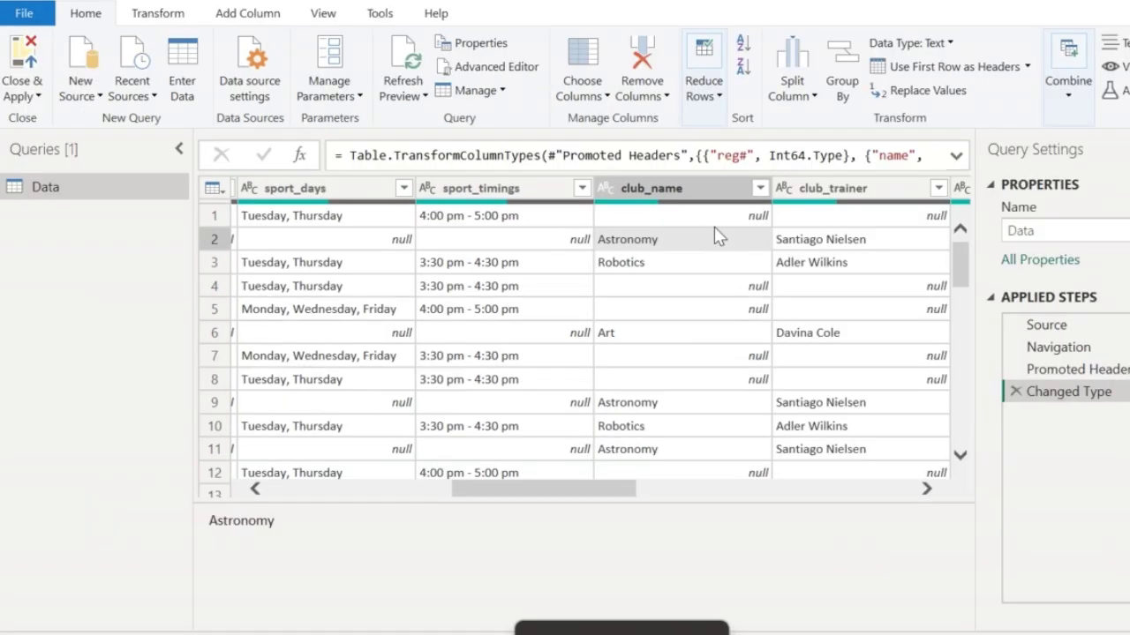
pyautogui.press('Right')
pyautogui.press('Right')
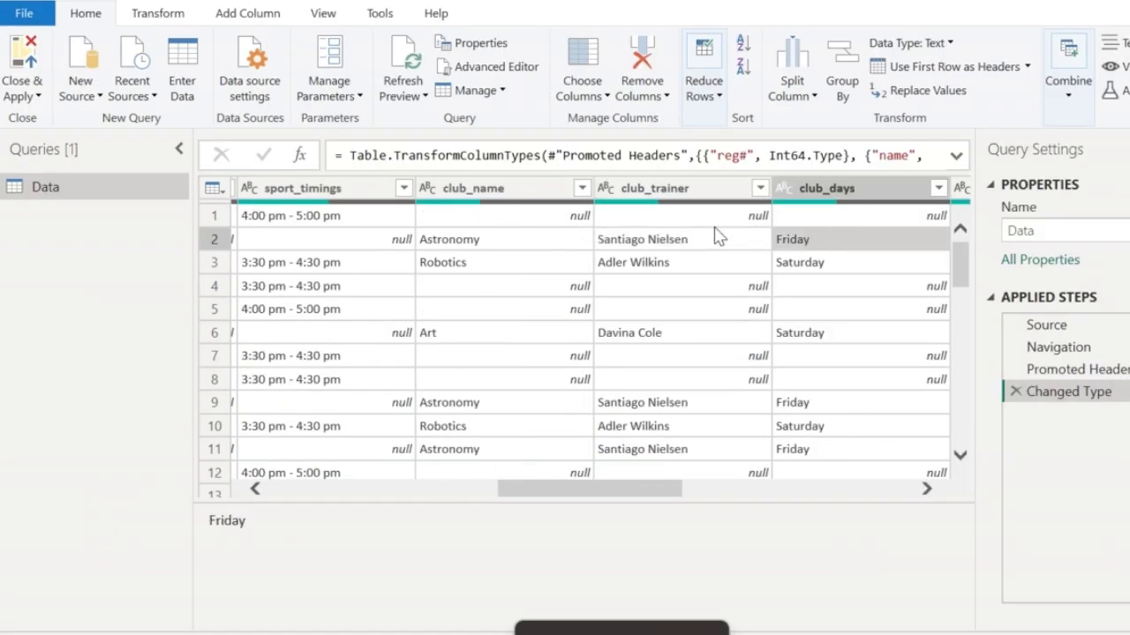
pyautogui.click(846, 189)
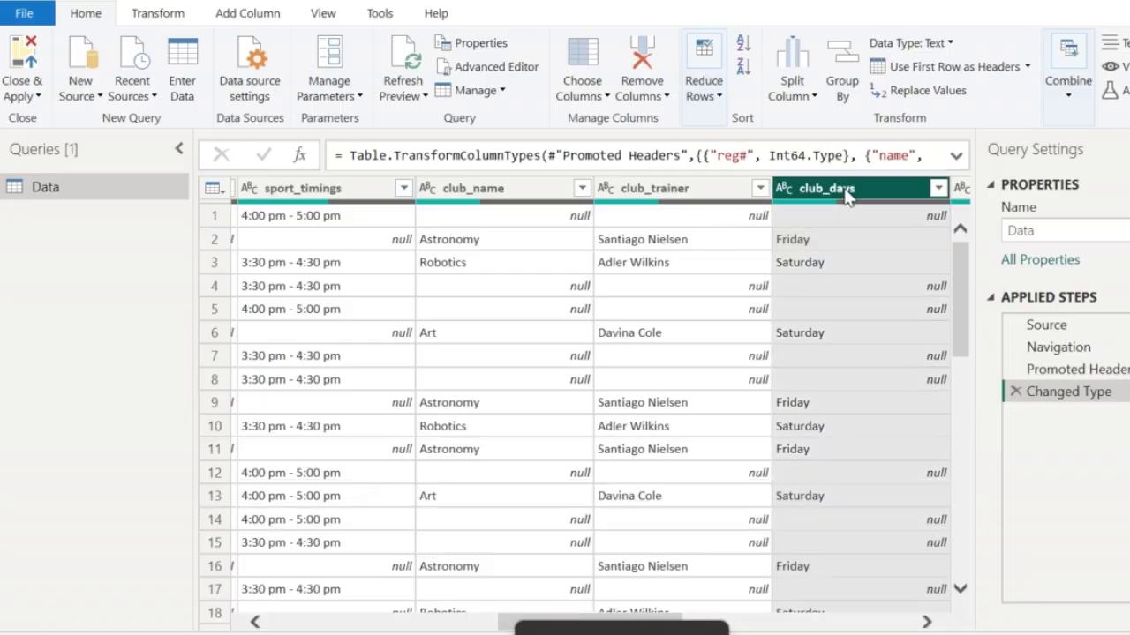
pyautogui.click(831, 240)
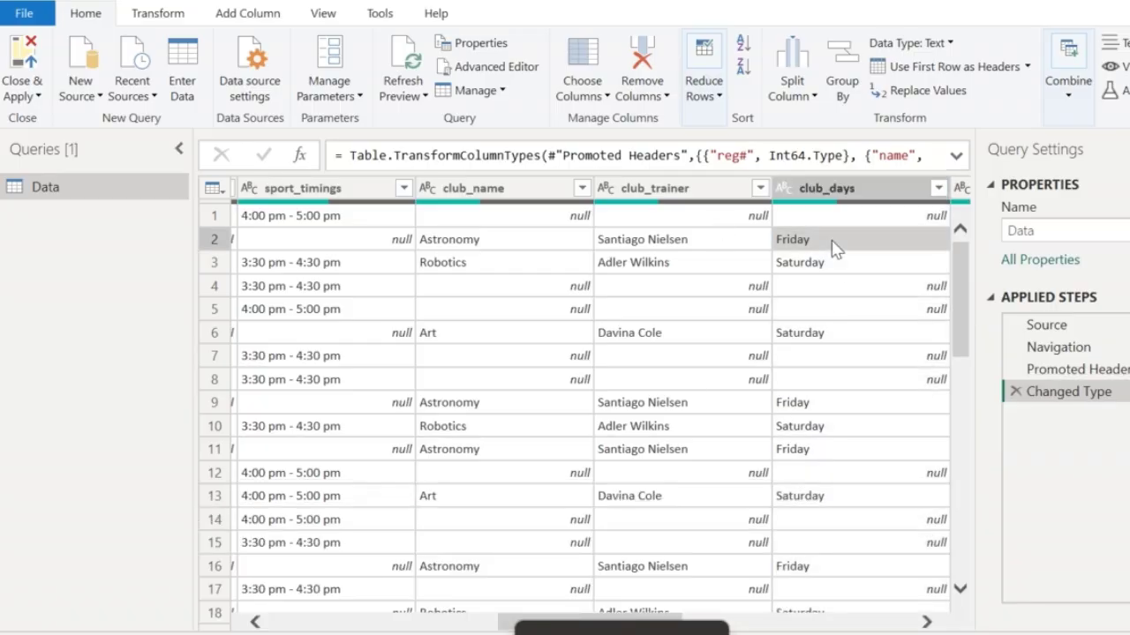
pyautogui.press('Right')
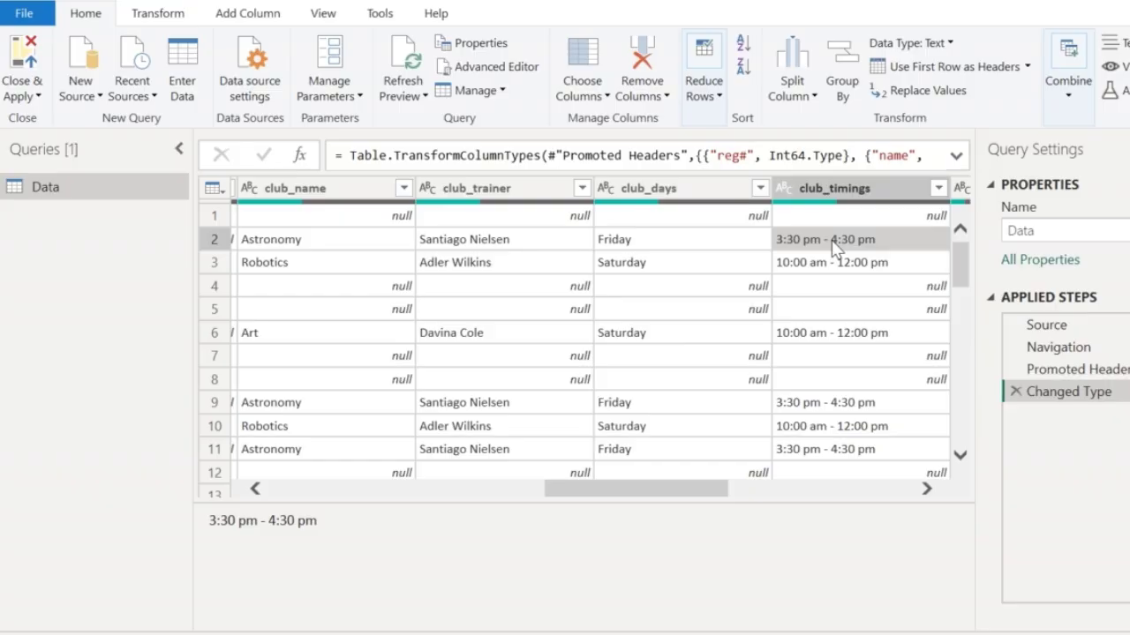
# Step: Examine the VP_name, VP_trainer, PD_name and PD_trainer columns and their sample entries
pyautogui.press('Right')
pyautogui.press('Right')
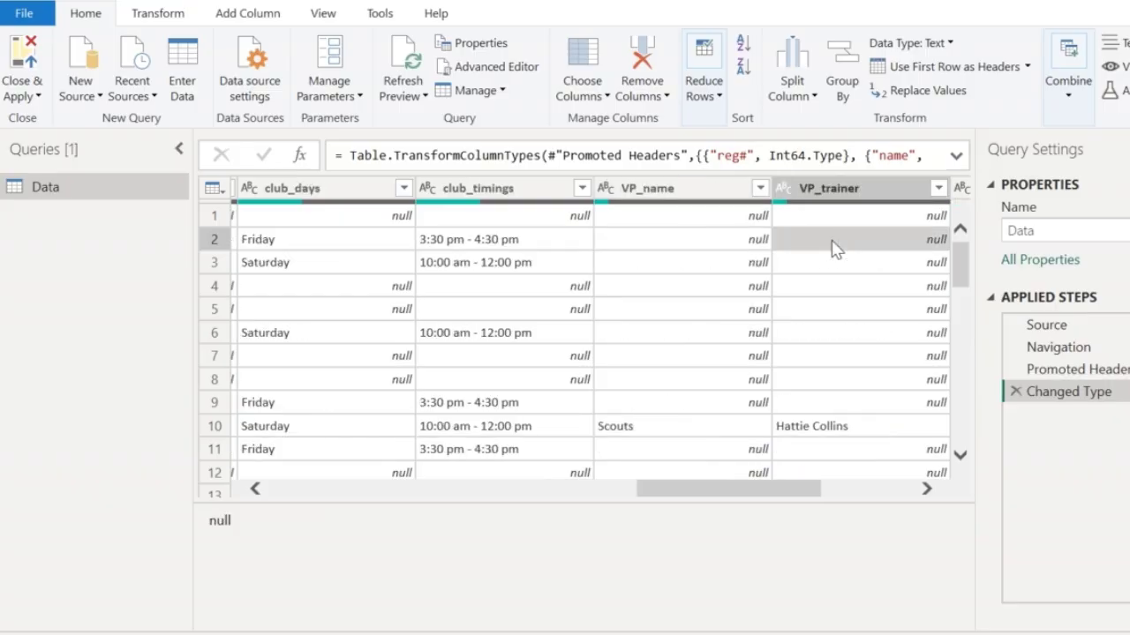
pyautogui.click(697, 187)
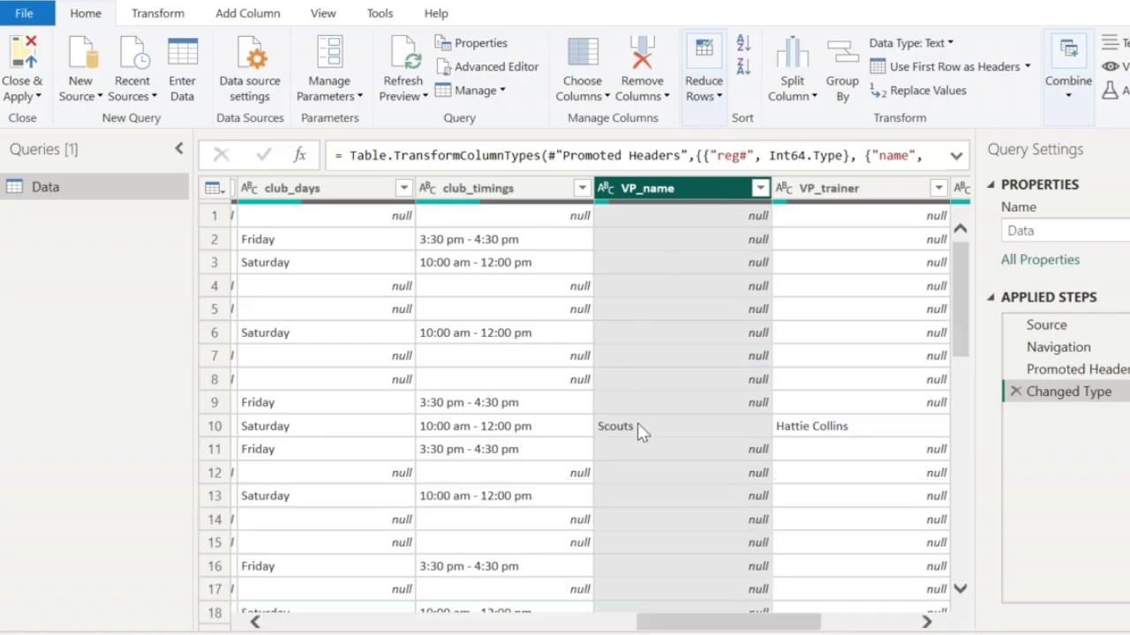
pyautogui.click(637, 425)
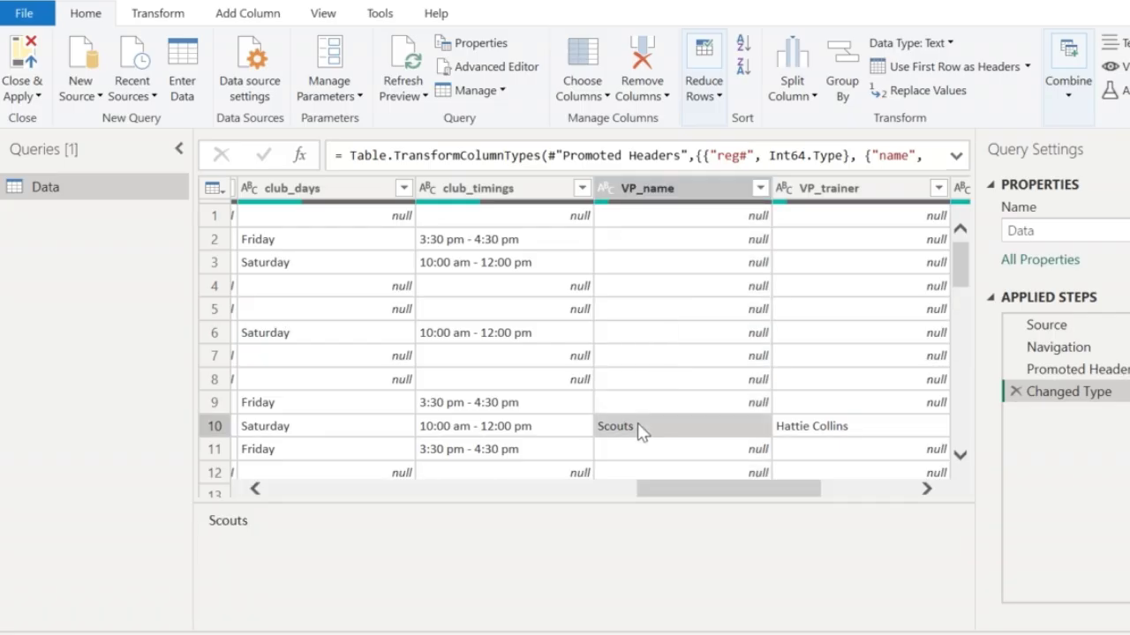
pyautogui.press('Right')
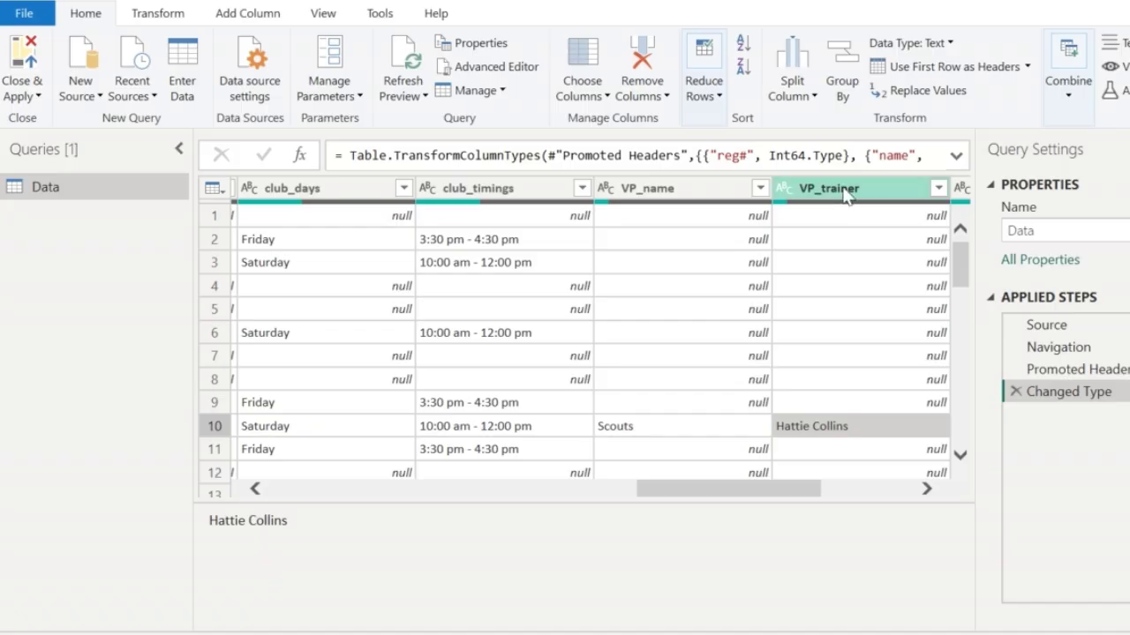
pyautogui.press('Right')
pyautogui.press('Right')
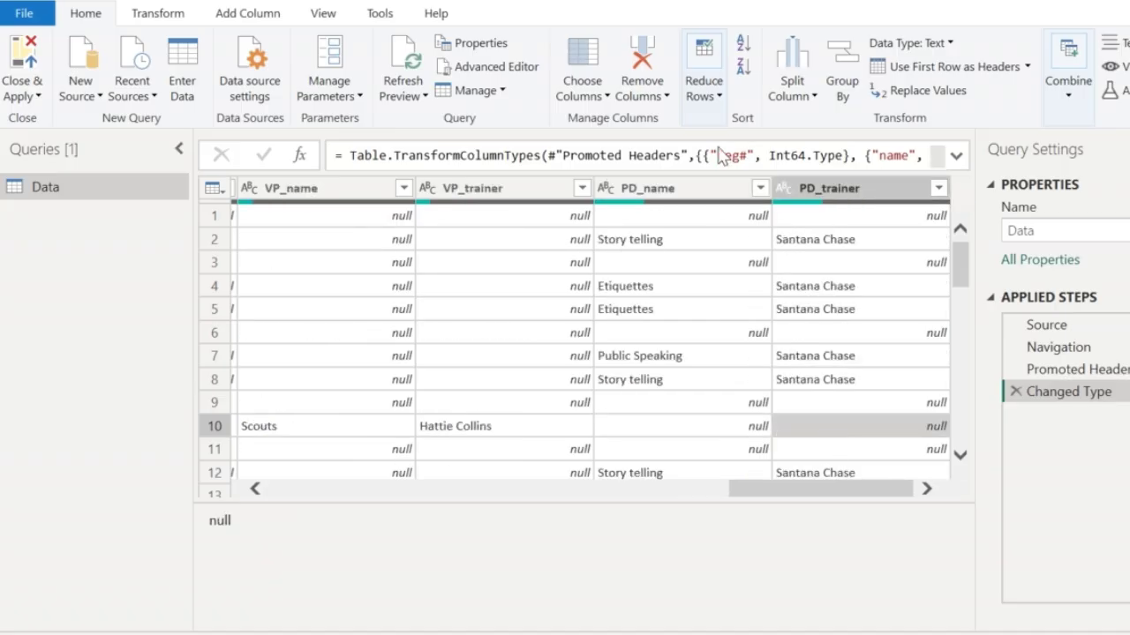
pyautogui.click(681, 196)
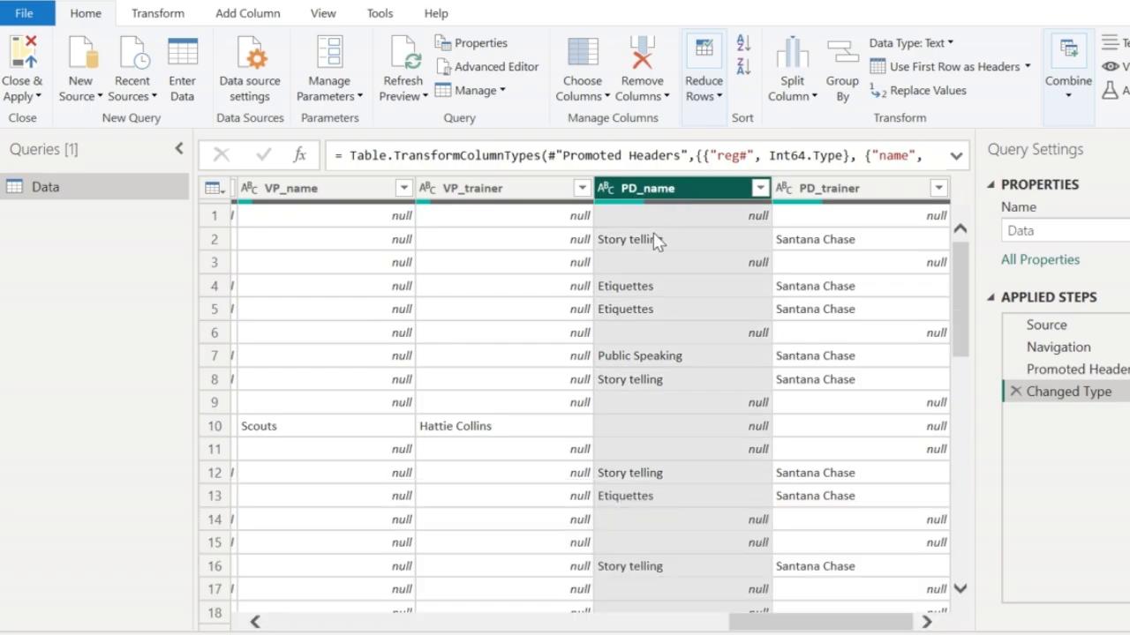
pyautogui.click(653, 234)
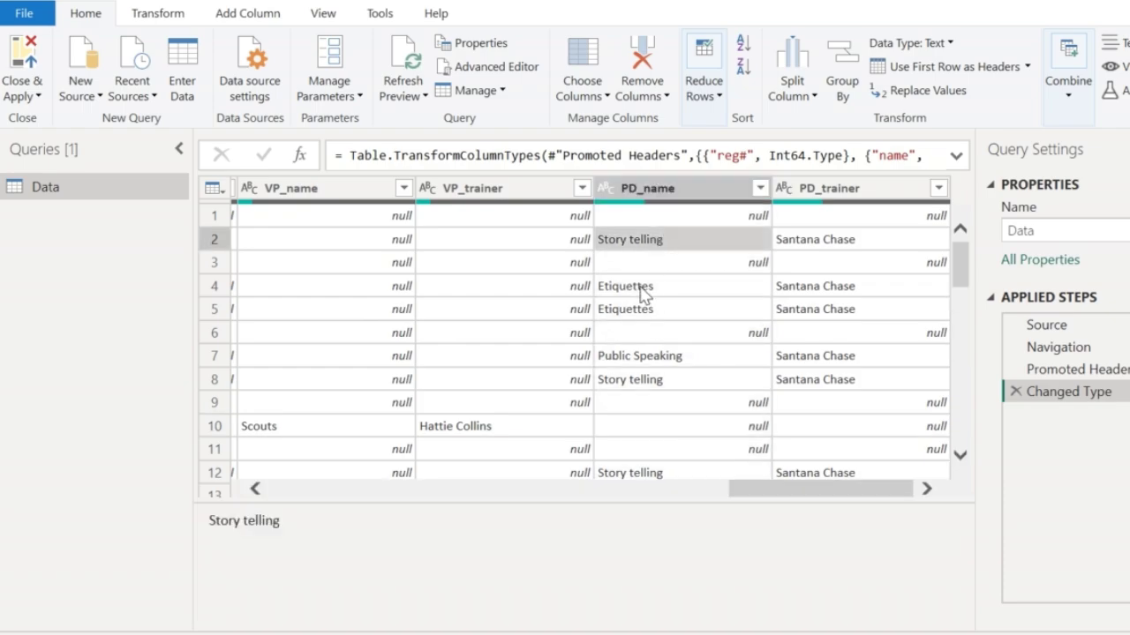
pyautogui.click(638, 360)
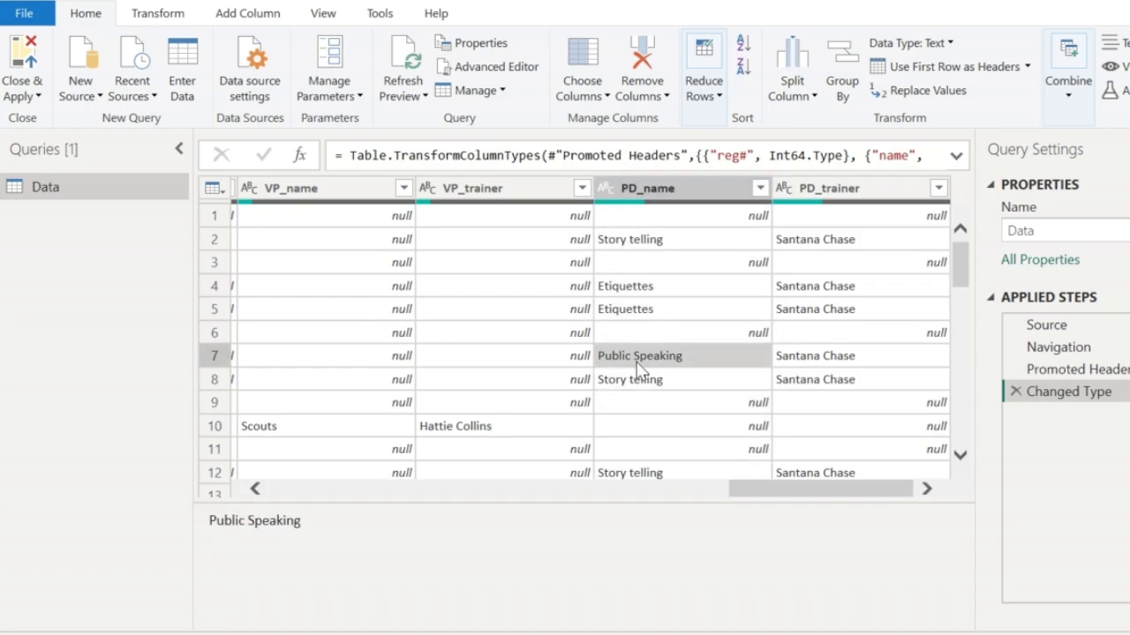
pyautogui.press('Right')
# Step: Return to the first record and go through the sport_name values row by row to check for repeated and empty entries
pyautogui.hotkey('ctrl', 'Home')
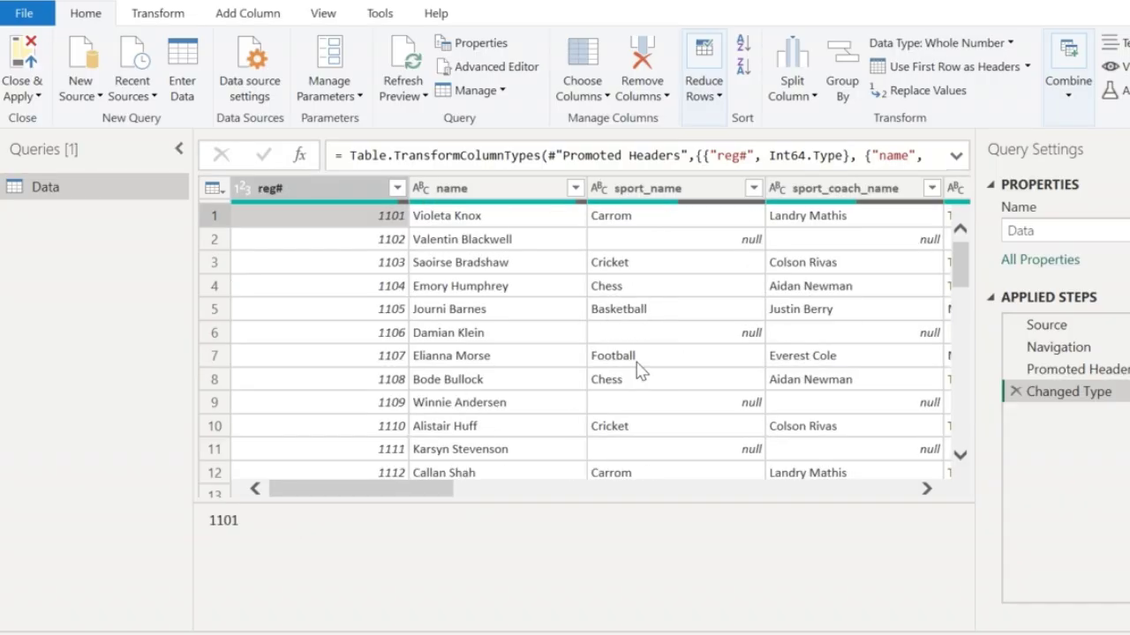
pyautogui.press('Right')
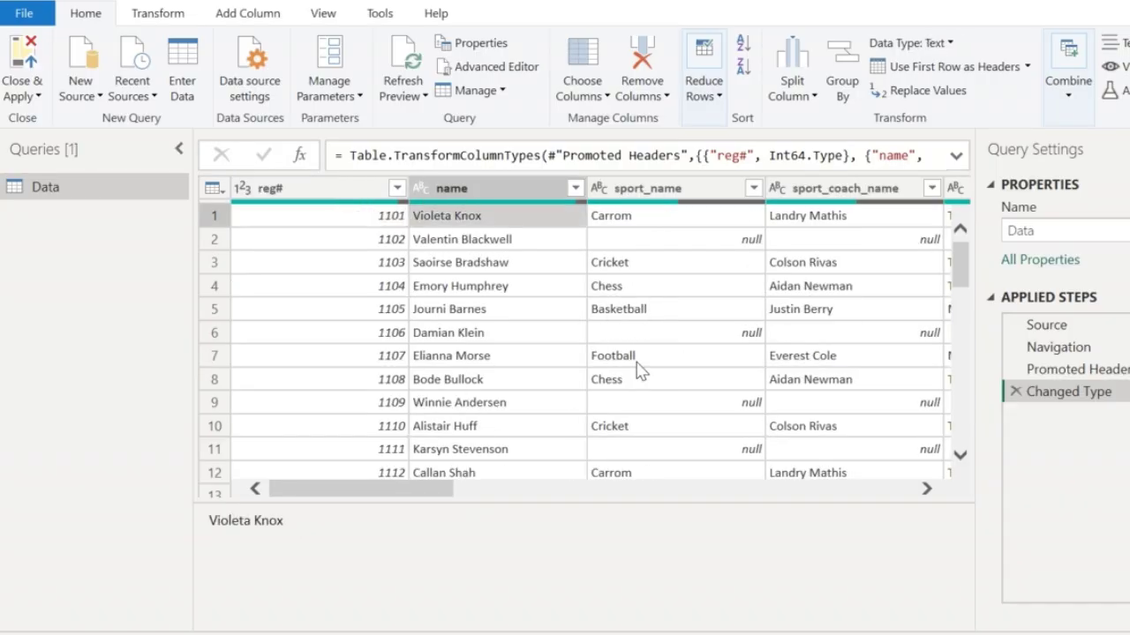
pyautogui.press('Right')
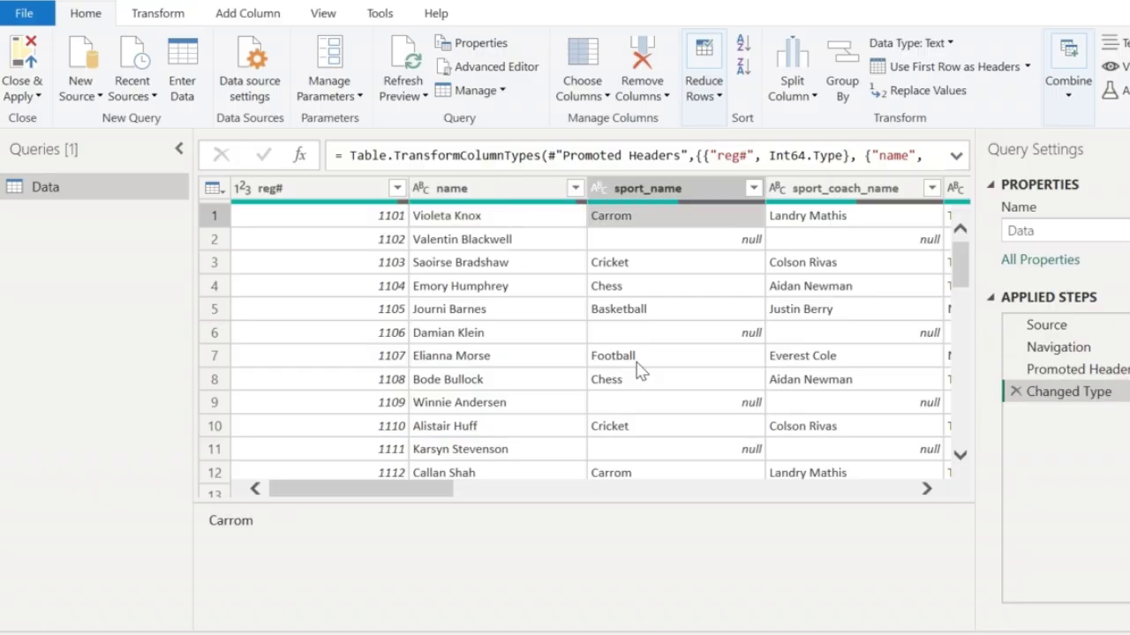
pyautogui.press('Down')
pyautogui.press('Down')
pyautogui.press('Down')
pyautogui.press('Down')
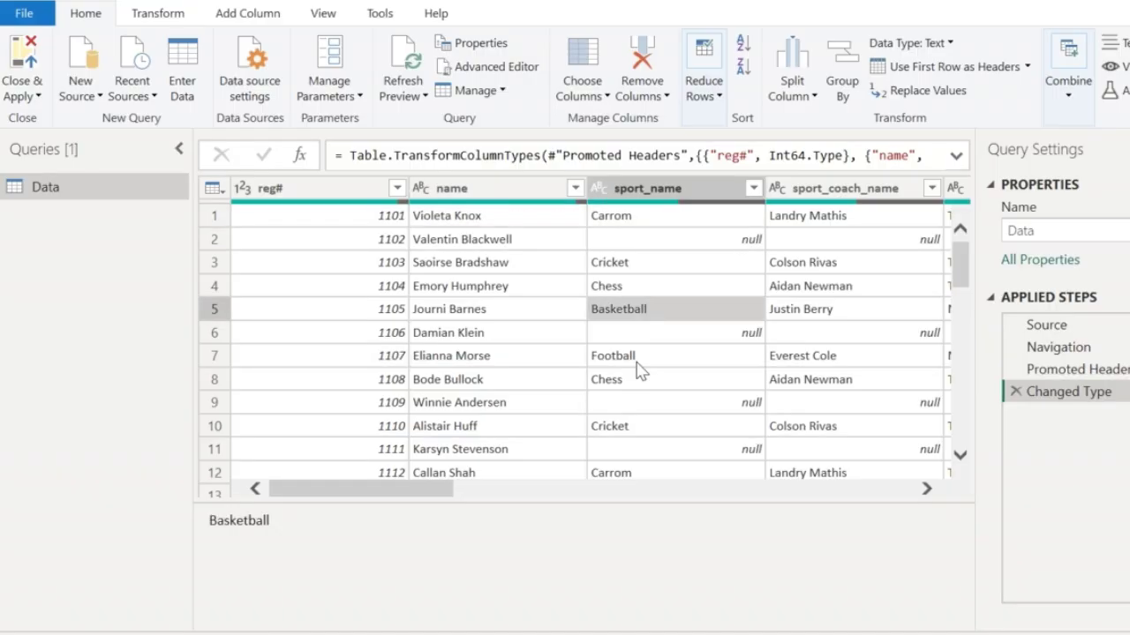
pyautogui.press('Down')
pyautogui.press('Down')
pyautogui.press('Down')
pyautogui.press('Down')
pyautogui.press('Down')
pyautogui.press('Down')
pyautogui.press('Down')
pyautogui.press('Down')
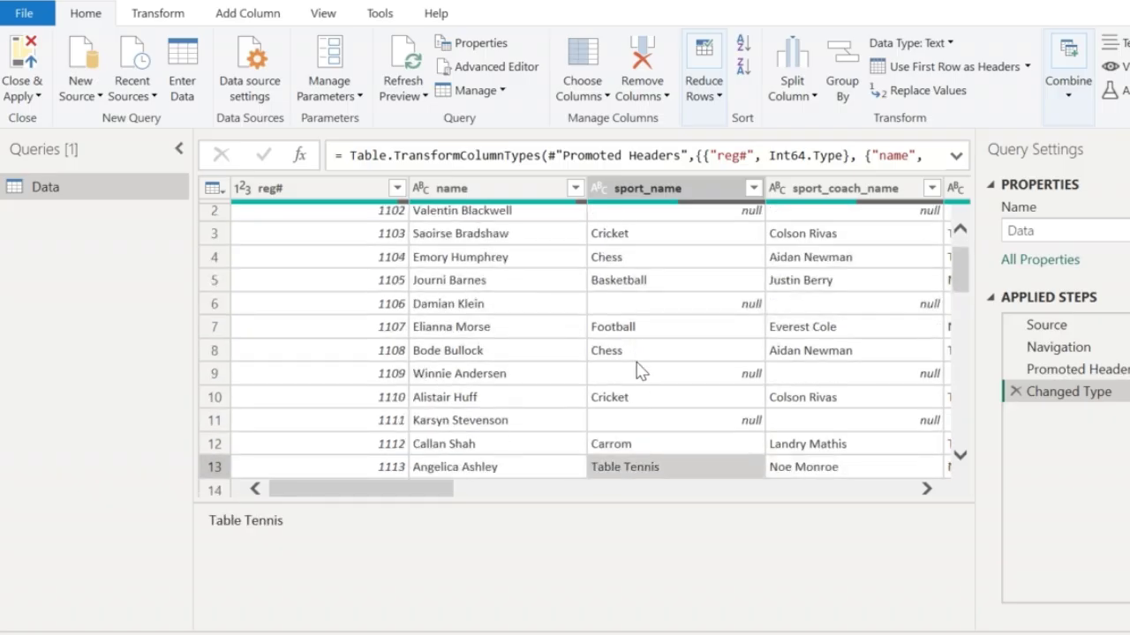
pyautogui.press('Down')
pyautogui.press('Down')
pyautogui.press('Down')
pyautogui.press('Down')
pyautogui.press('Down')
pyautogui.press('Down')
pyautogui.press('Down')
pyautogui.press('Down')
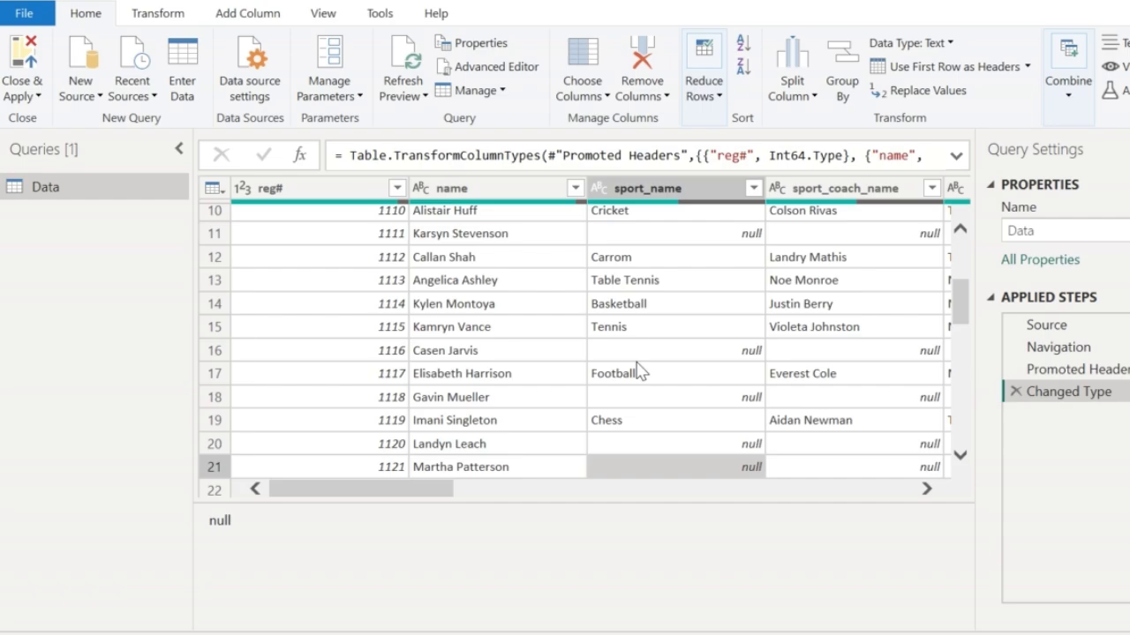
# Step: Duplicate the Data query and rename the original query as Fact_Students
pyautogui.rightClick(37, 187)
pyautogui.click(104, 349)
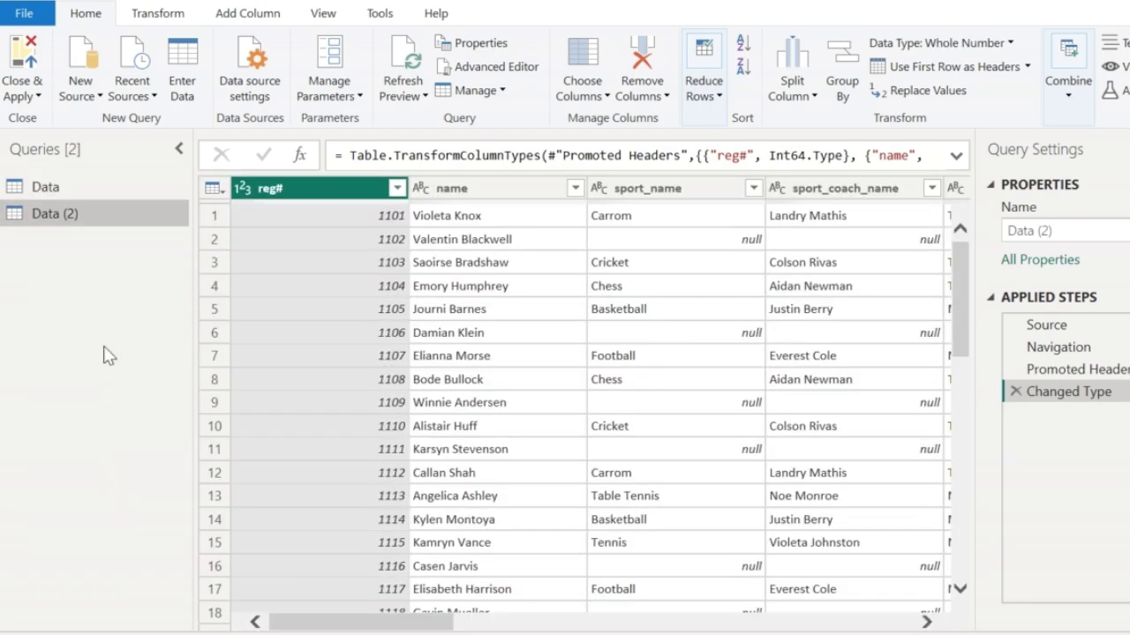
pyautogui.rightClick(74, 187)
pyautogui.click(137, 276)
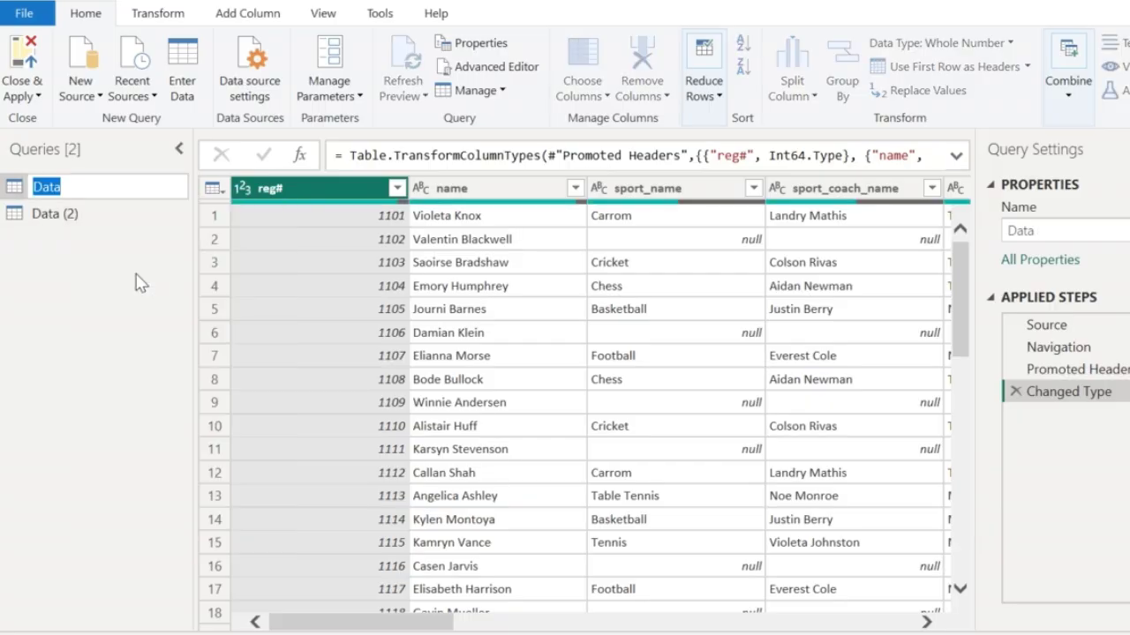
pyautogui.write('Fact_Students')
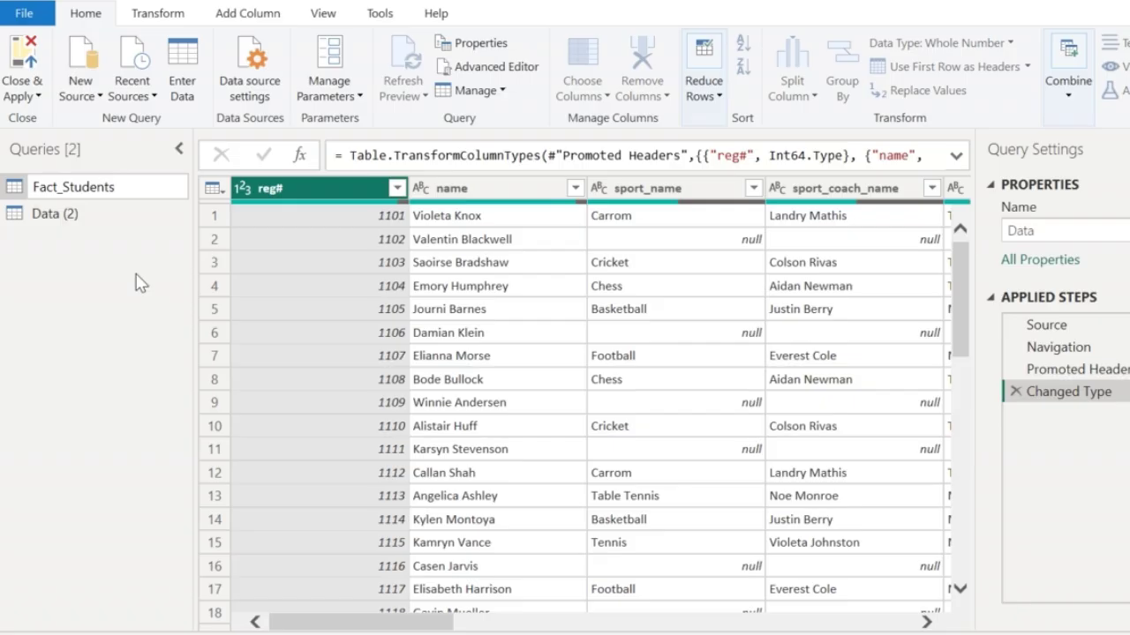
pyautogui.press('Return')
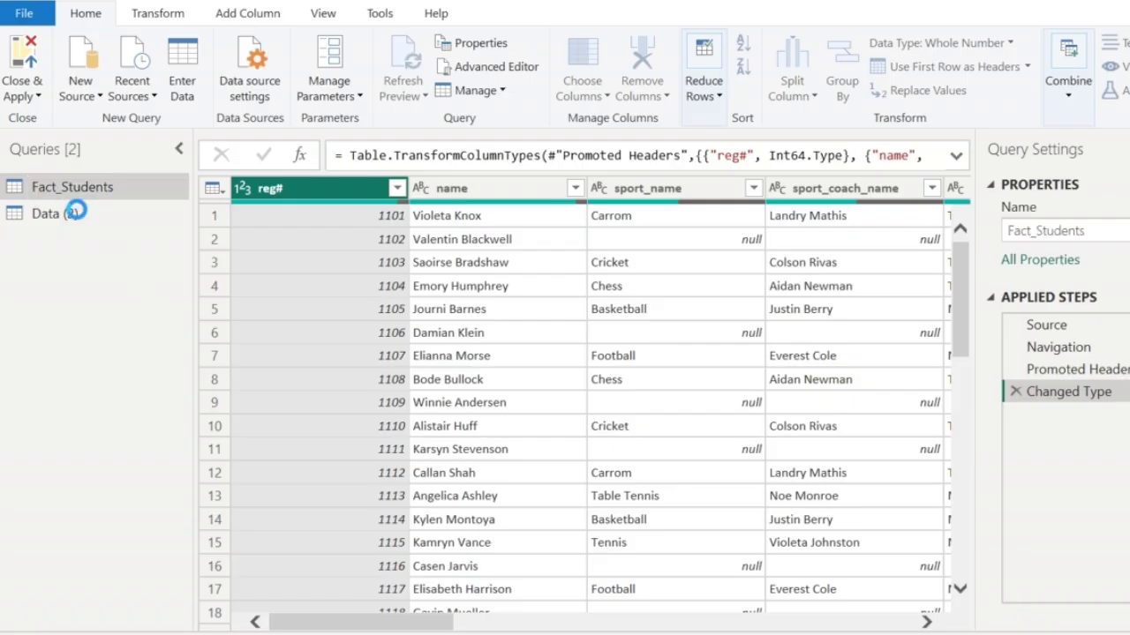
# Step: Rename the duplicated Data (2) query as dim_sports
pyautogui.rightClick(76, 214)
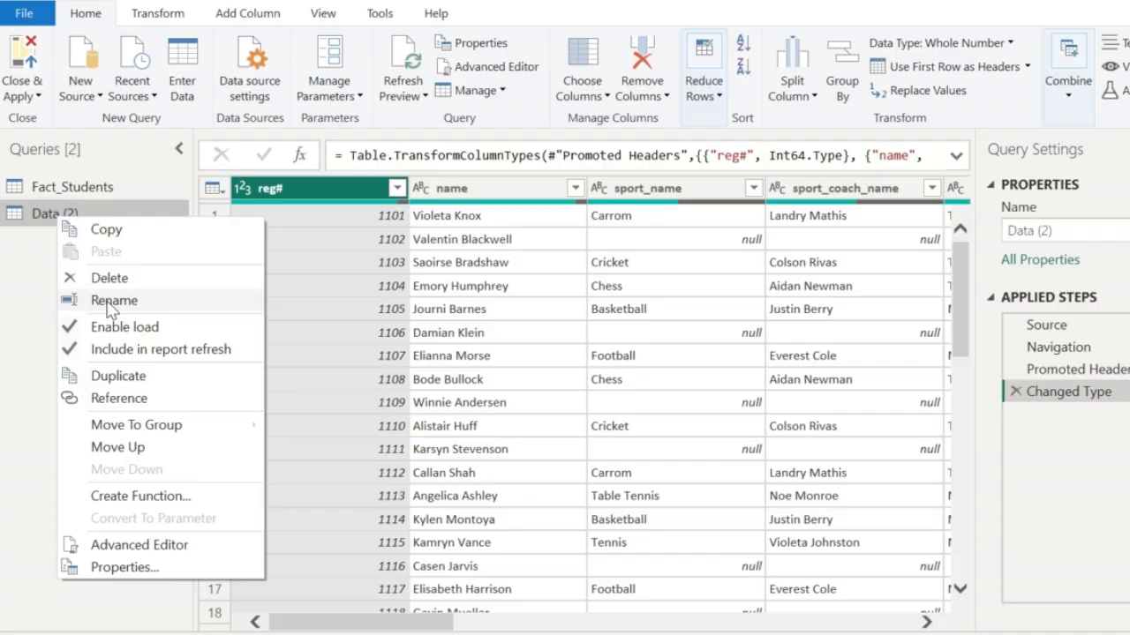
pyautogui.click(114, 301)
pyautogui.write('dim')
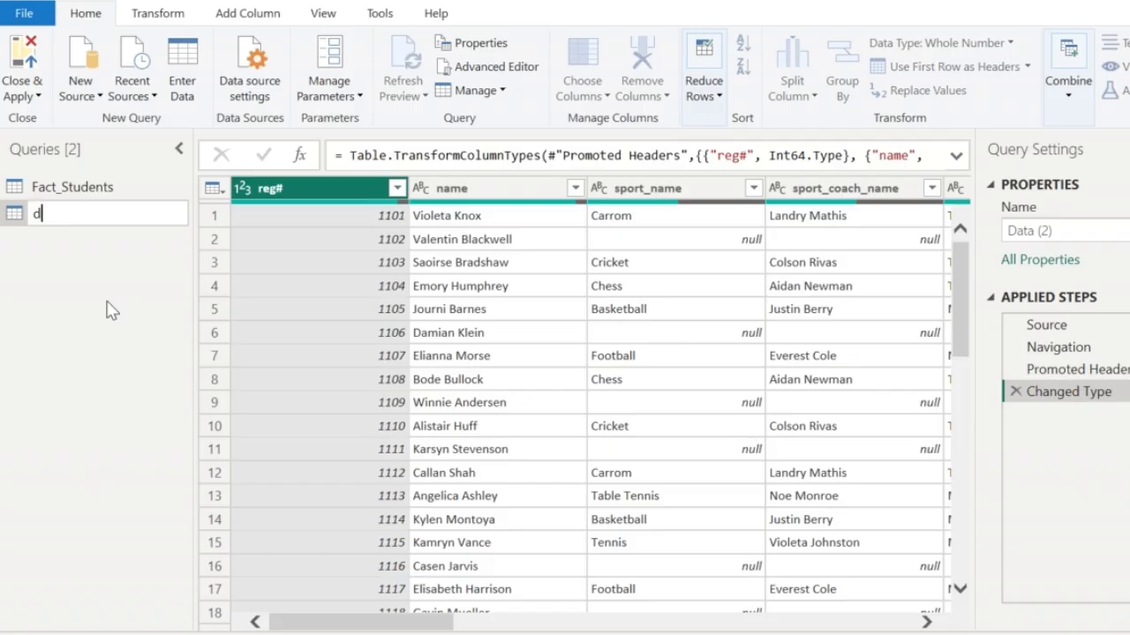
pyautogui.write('_s')
pyautogui.write('ports')
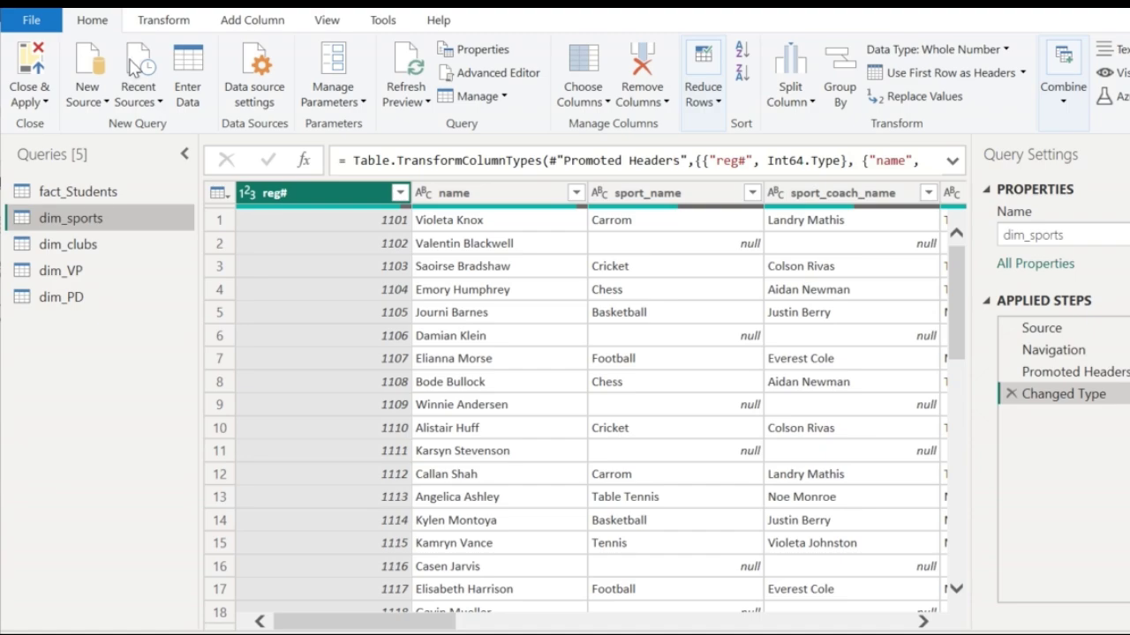
# Step: Look through the dimension queries and remove the reg# and name columns from dim_sports
pyautogui.click(97, 247)
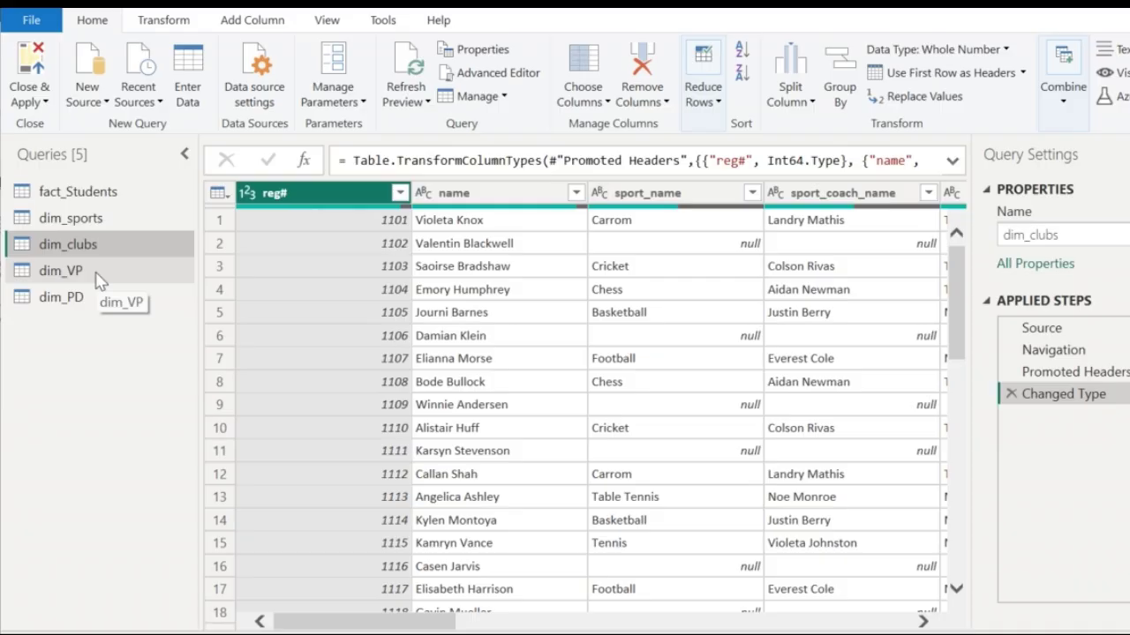
pyautogui.click(94, 307)
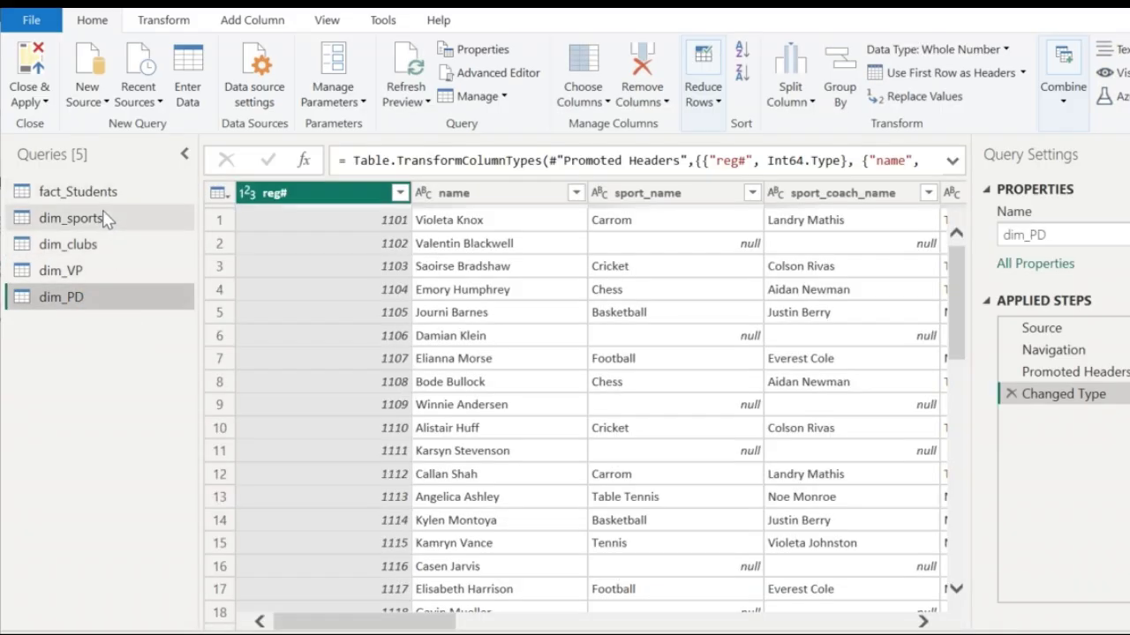
pyautogui.click(103, 214)
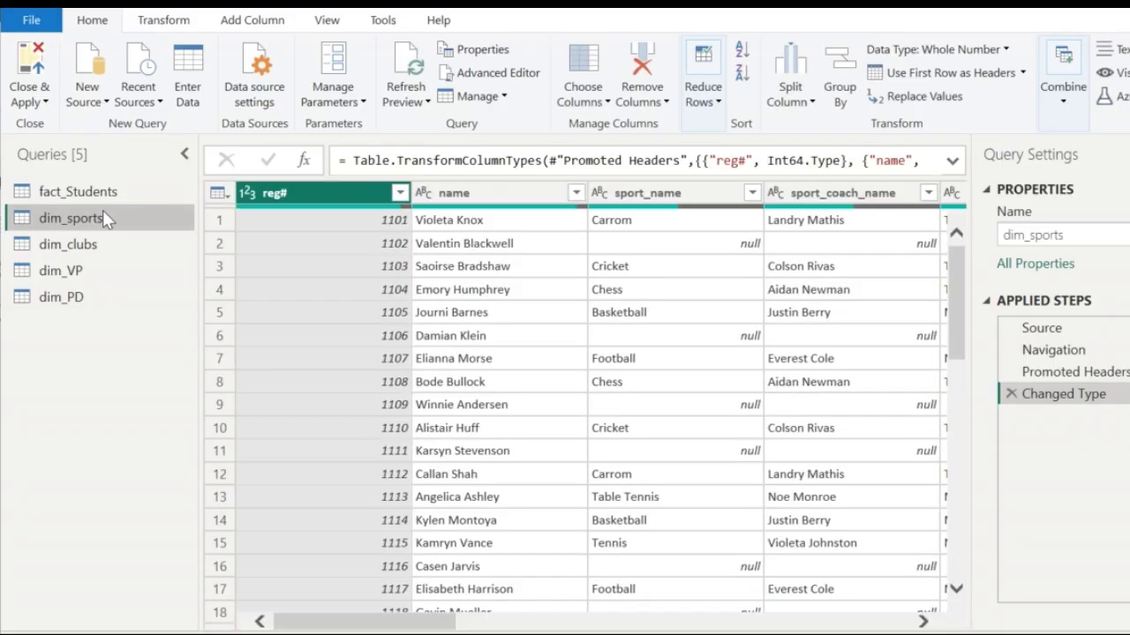
pyautogui.keyDown('shift'); pyautogui.click(300, 199); pyautogui.keyUp('shift')
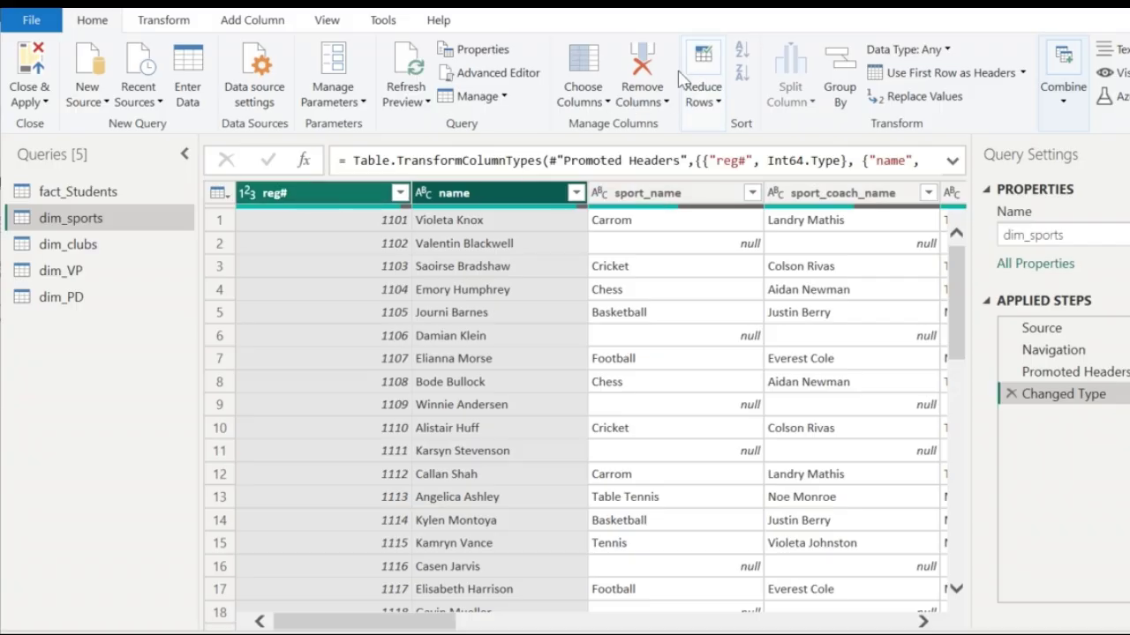
pyautogui.click(643, 70)
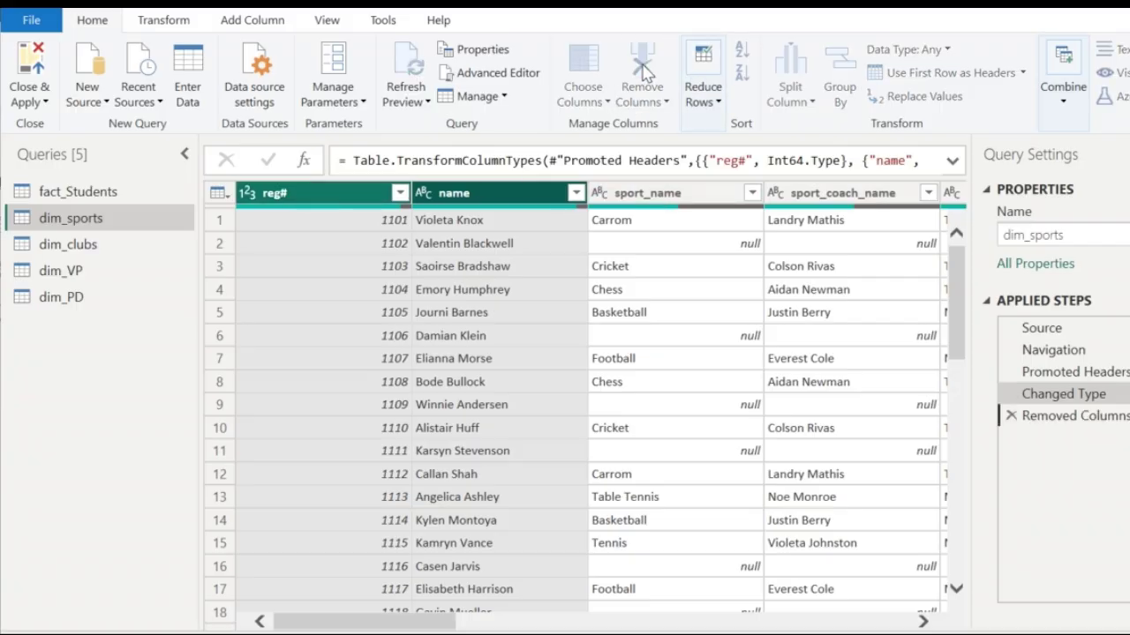
# Step: Remove all club, VP and PD columns from dim_sports, from club_name through PD_trainer, keeping only the four sport columns
pyautogui.click(335, 226)
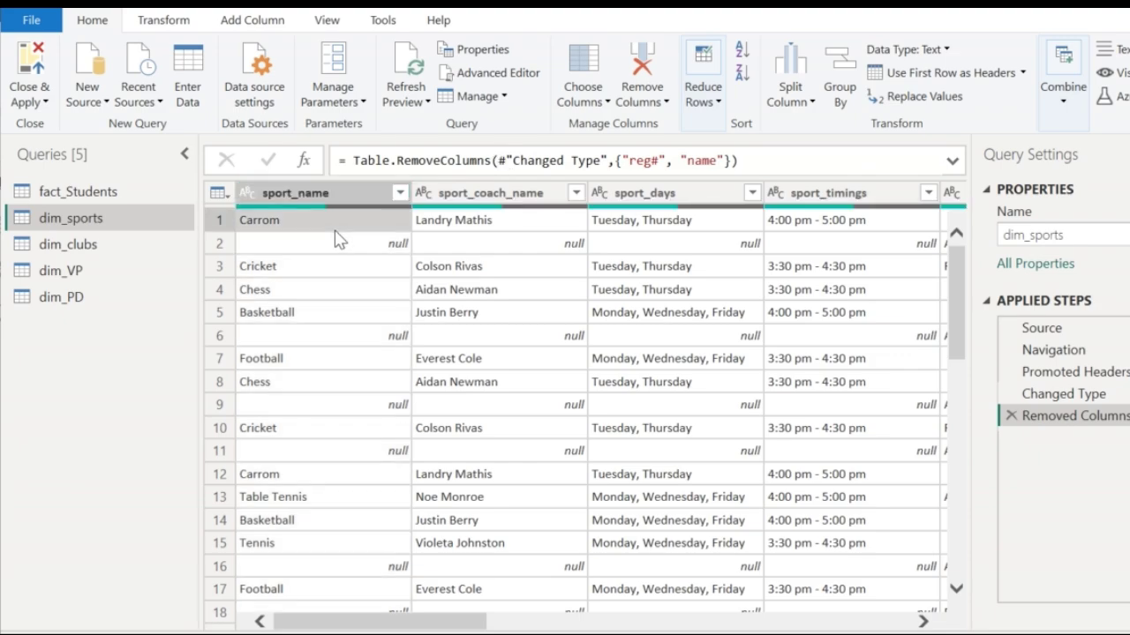
pyautogui.click(334, 196)
pyautogui.hotkey('shift', 'Right')
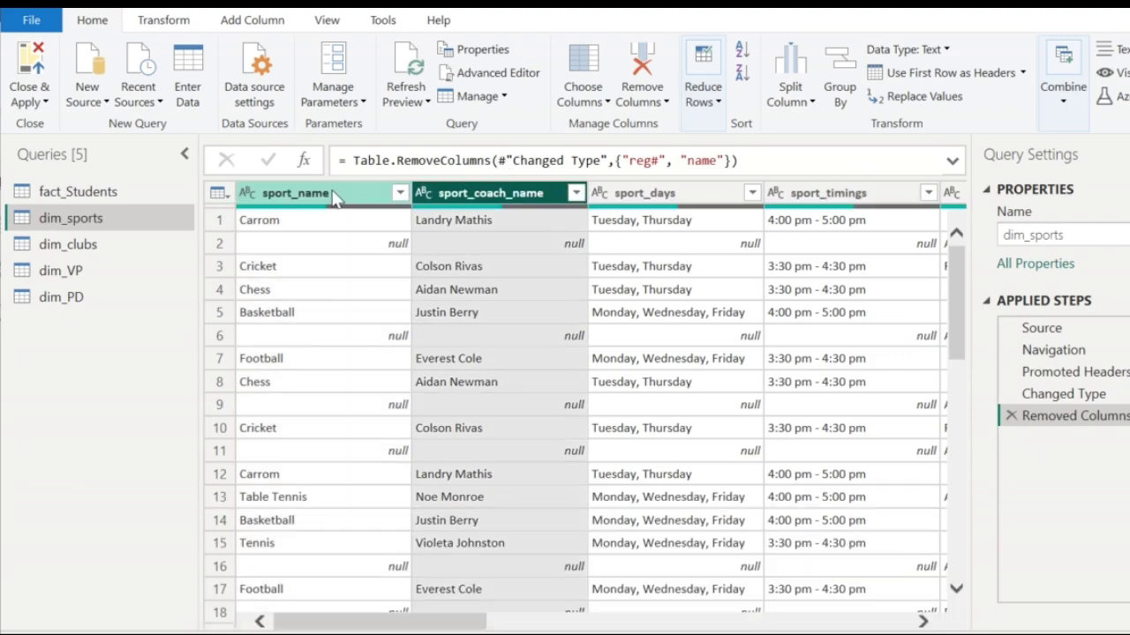
pyautogui.hotkey('shift', 'Right')
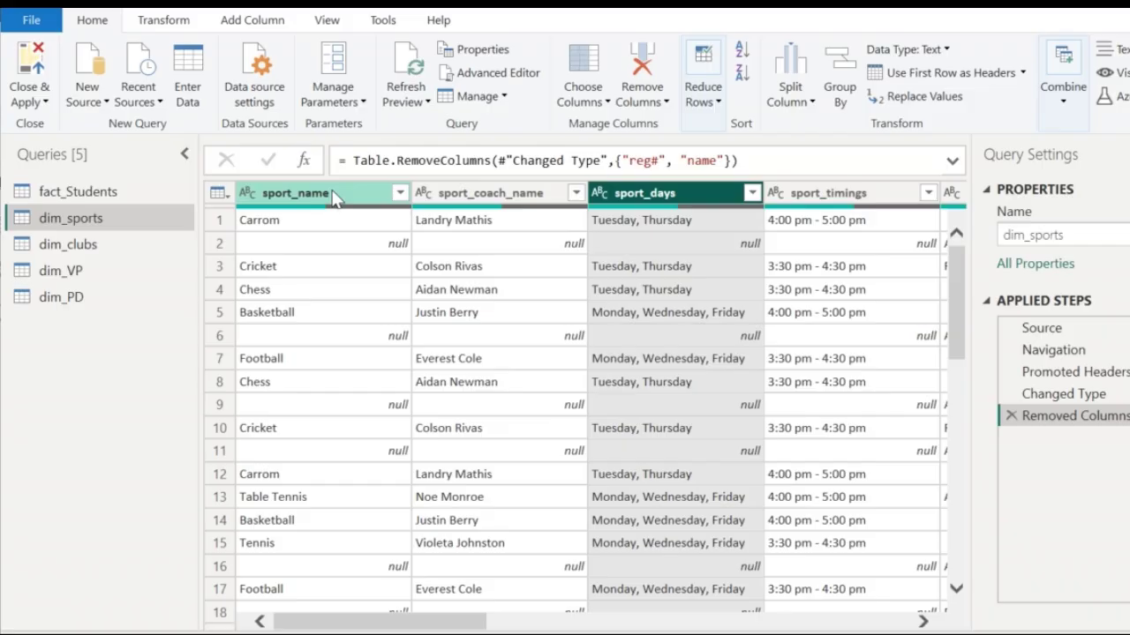
pyautogui.hotkey('shift', 'Right')
pyautogui.hotkey('shift', 'Right')
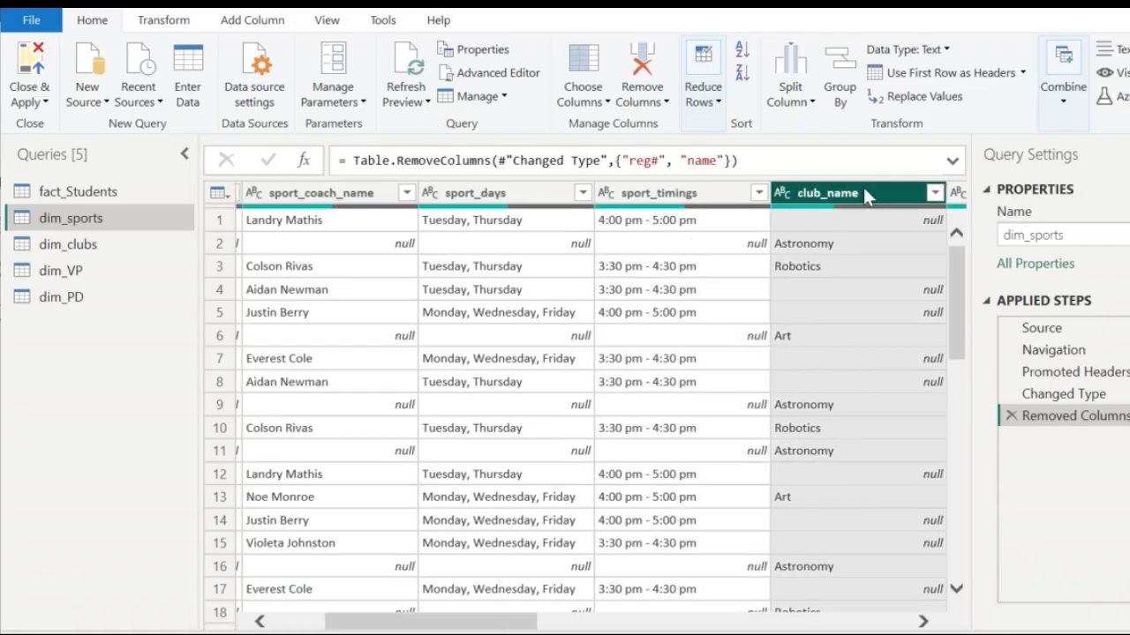
pyautogui.hotkey('shift', 'Right')
pyautogui.hotkey('shift', 'Right')
pyautogui.hotkey('shift', 'Right')
pyautogui.hotkey('shift', 'Right')
pyautogui.hotkey('shift', 'Right')
pyautogui.hotkey('shift', 'Right')
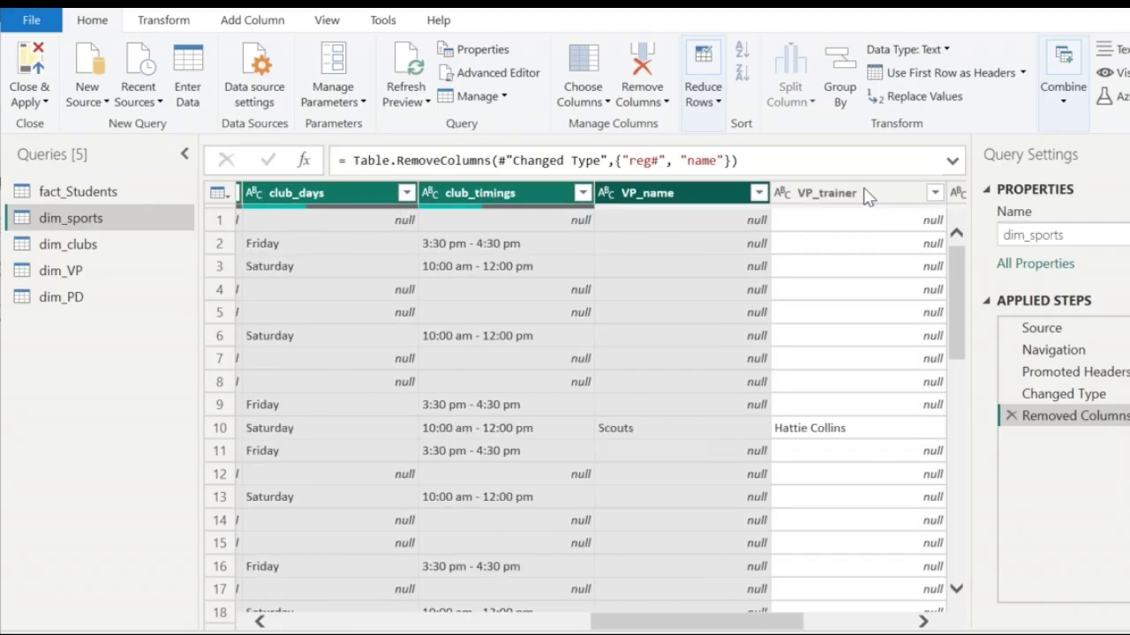
pyautogui.press('Delete')
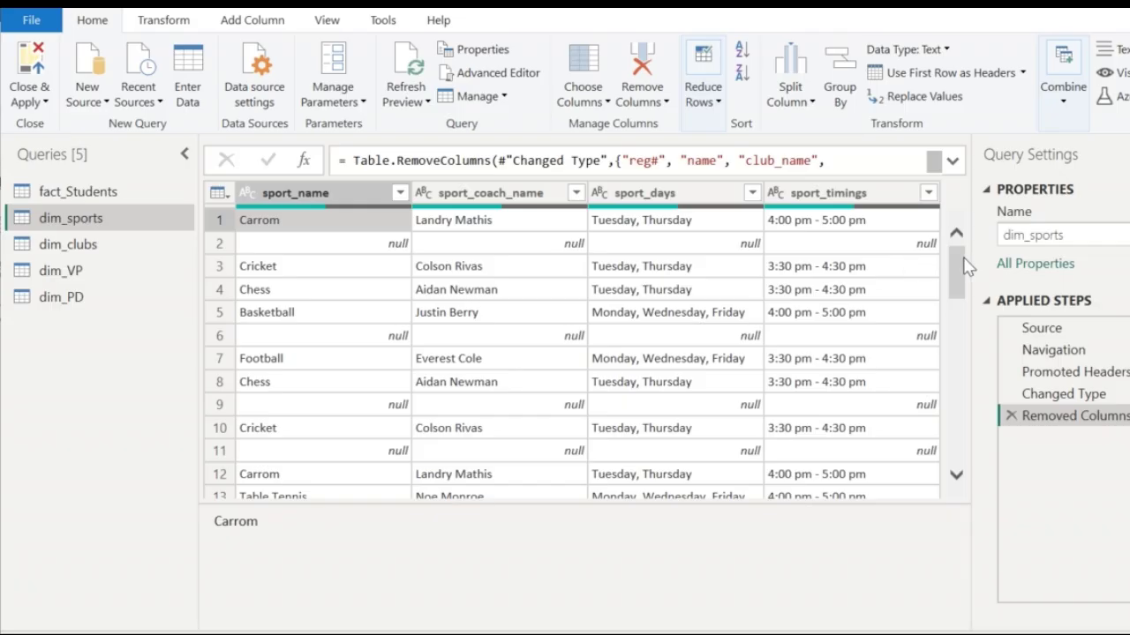
# Step: Remove the duplicate rows from dim_sports based on sport_coach_name, and apply Remove Blank Rows to the query
pyautogui.moveTo(955, 265); pyautogui.dragTo(953, 315)
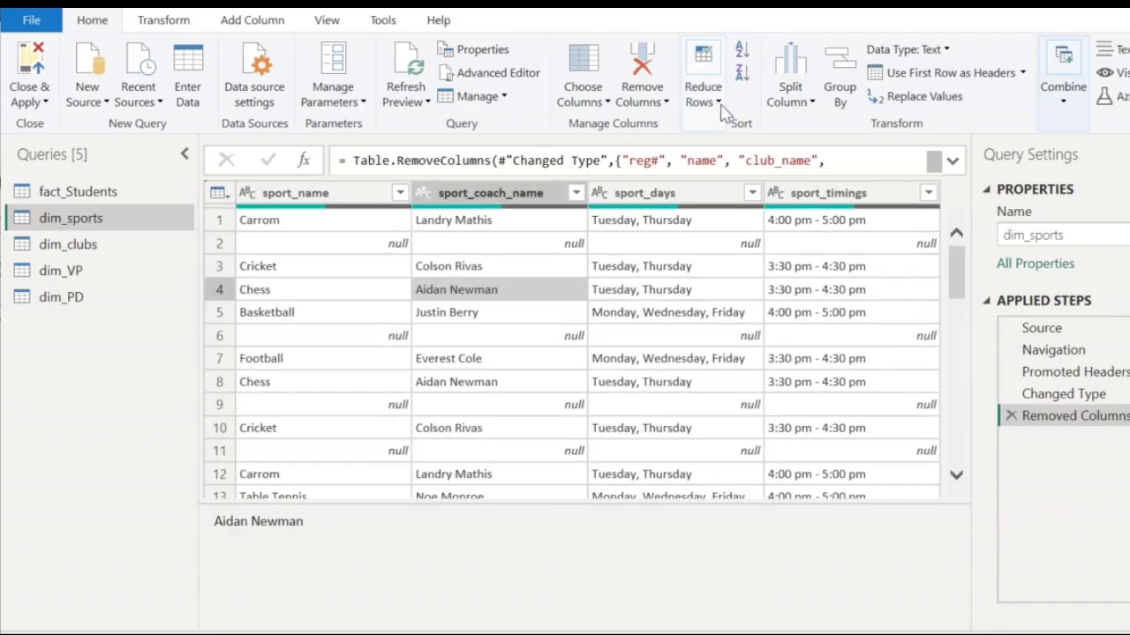
pyautogui.click(720, 103)
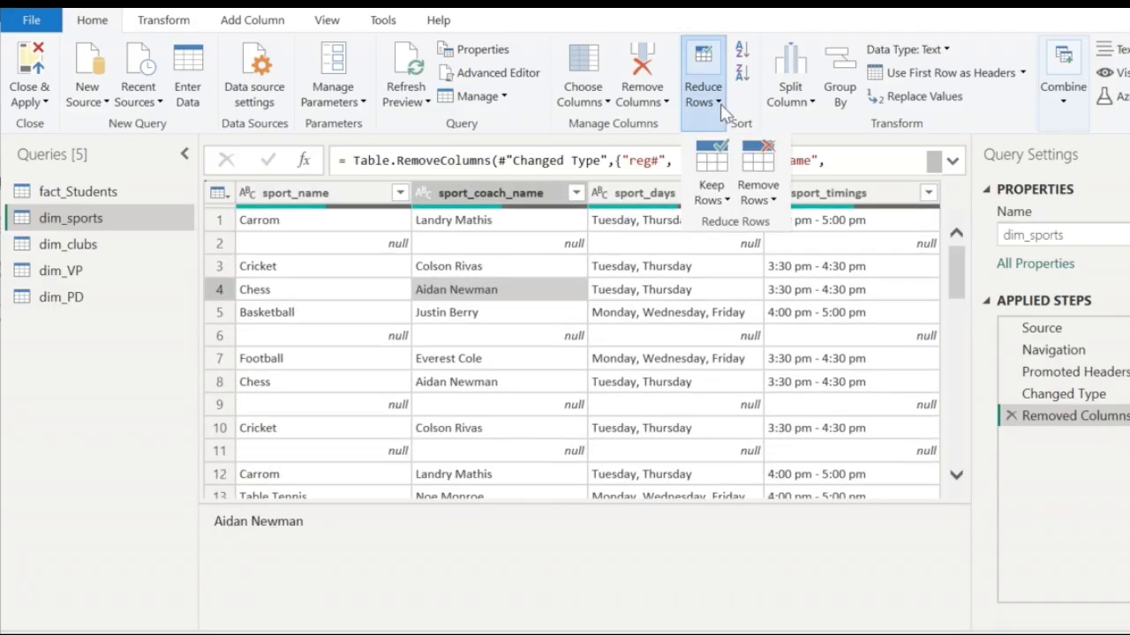
pyautogui.click(773, 201)
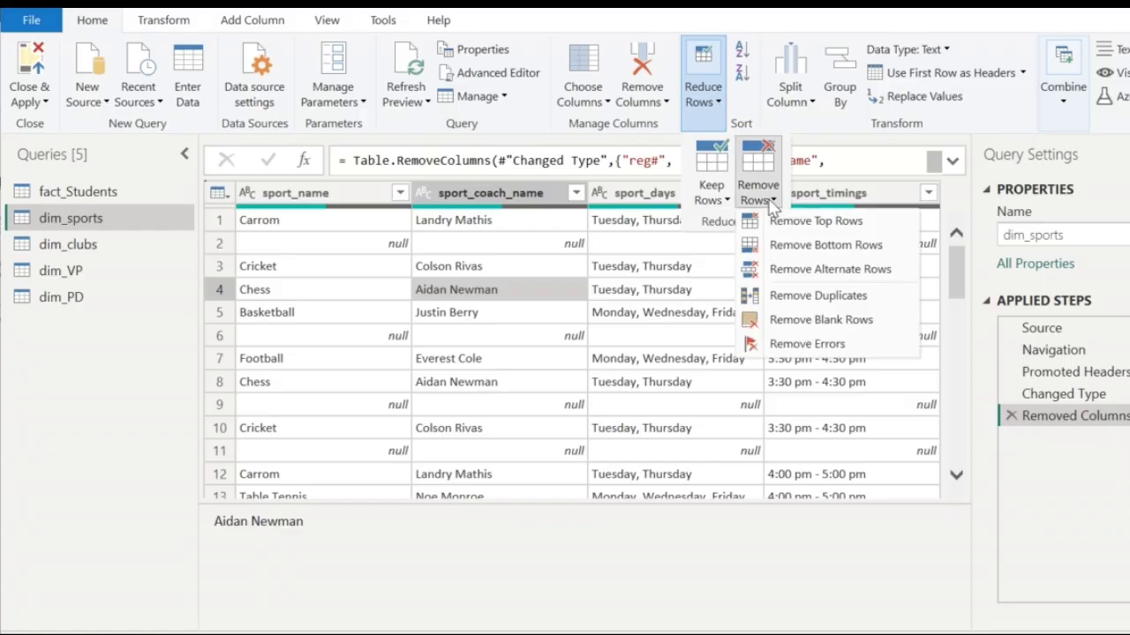
pyautogui.click(790, 305)
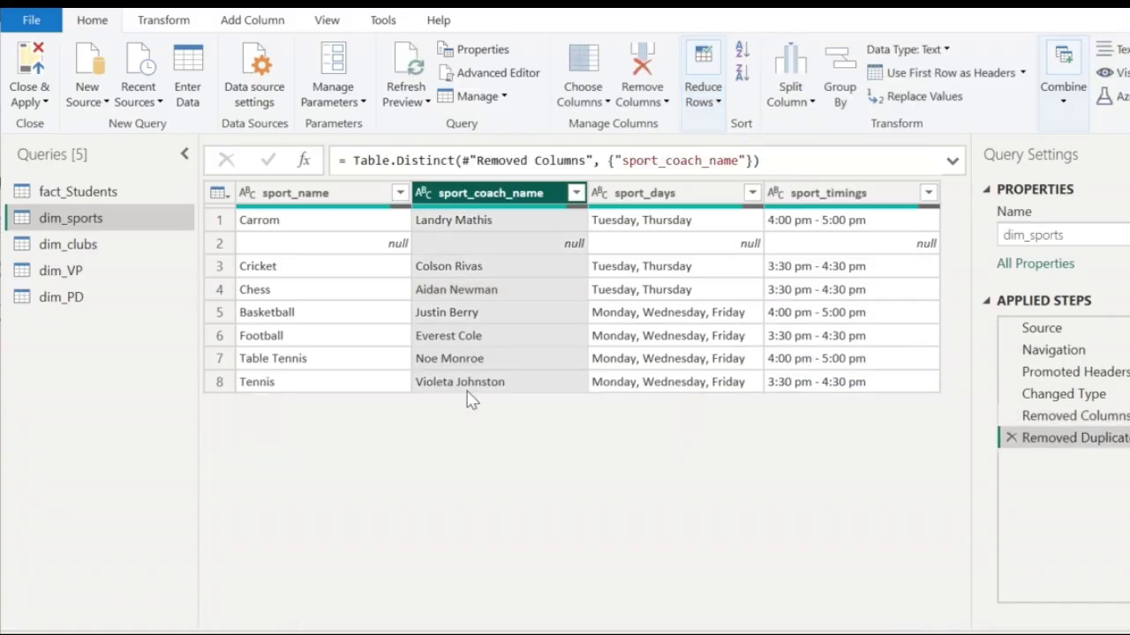
pyautogui.click(340, 247)
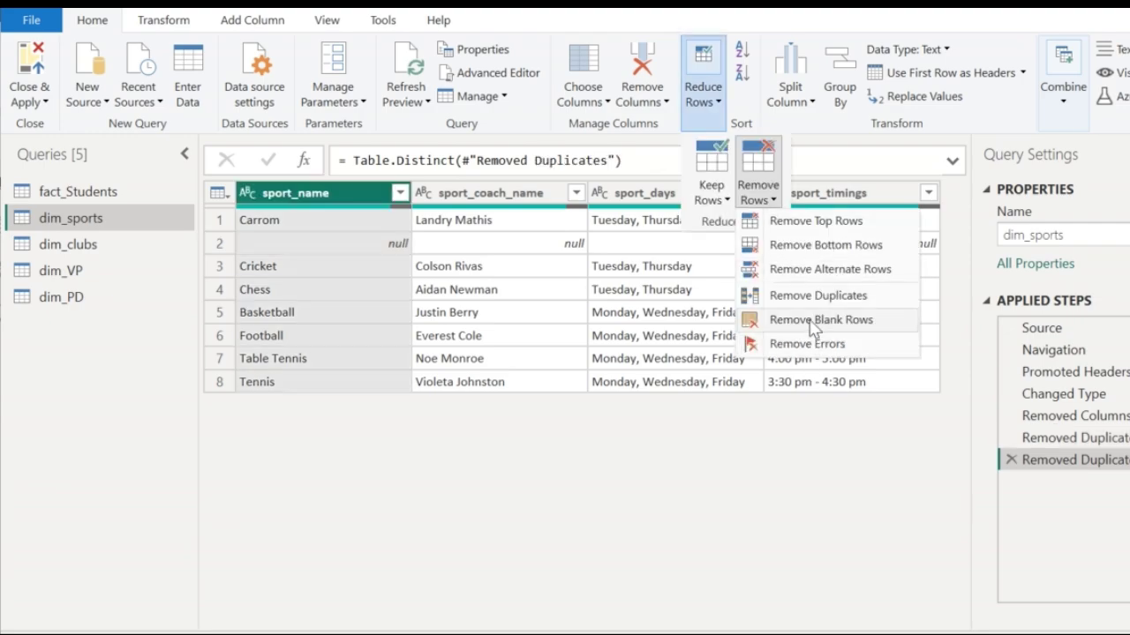
pyautogui.click(810, 323)
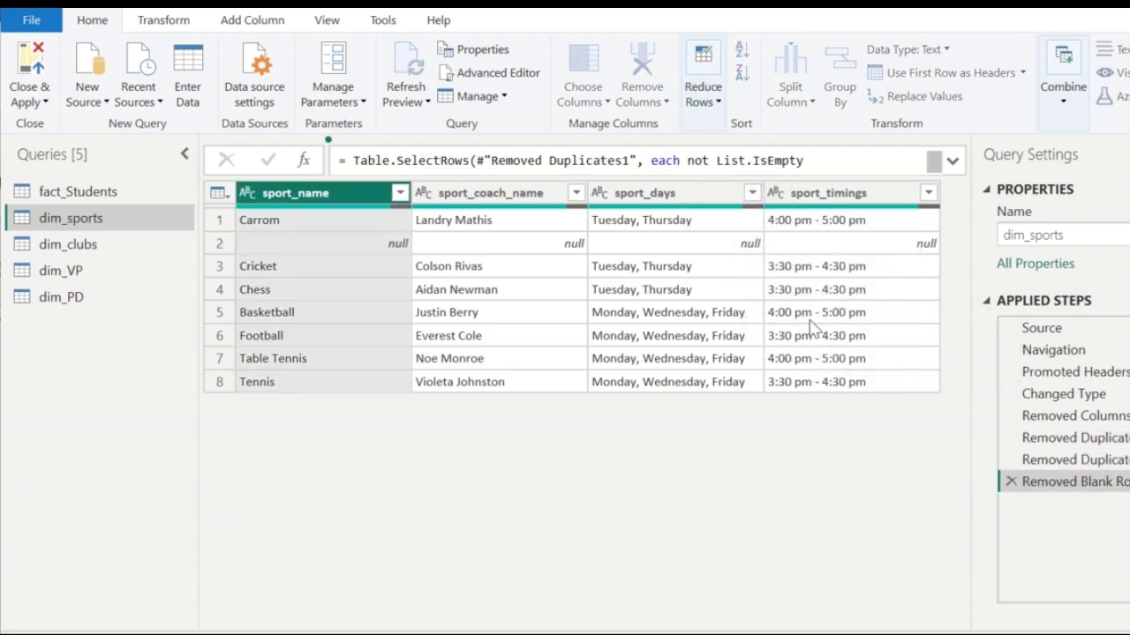
# Step: Go to the dim_clubs query and remove its blank rows
pyautogui.click(97, 246)
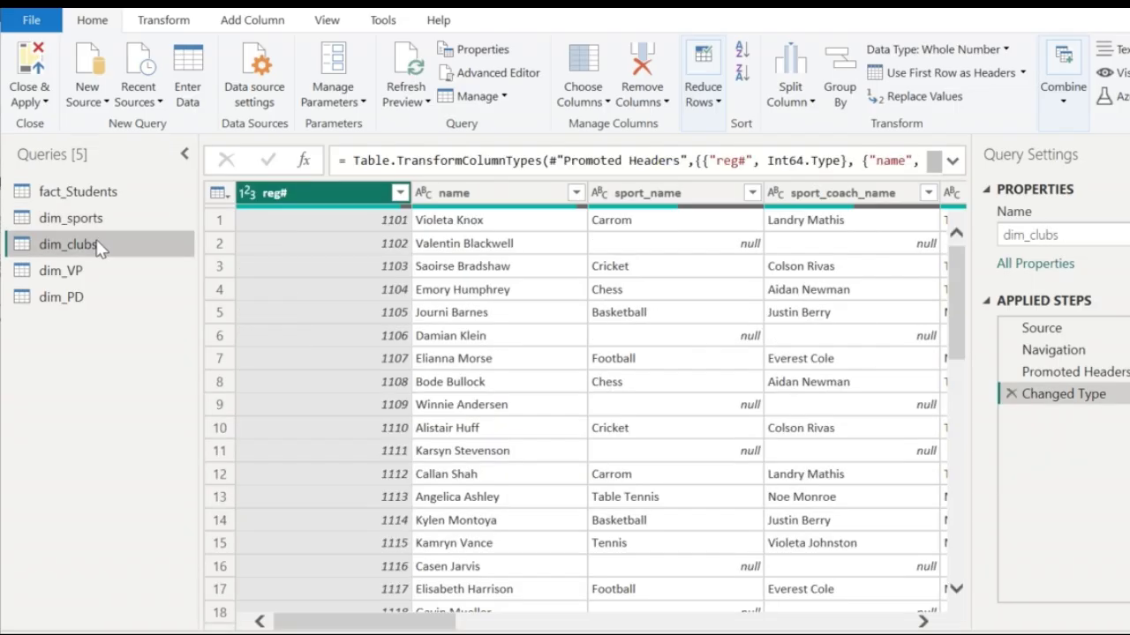
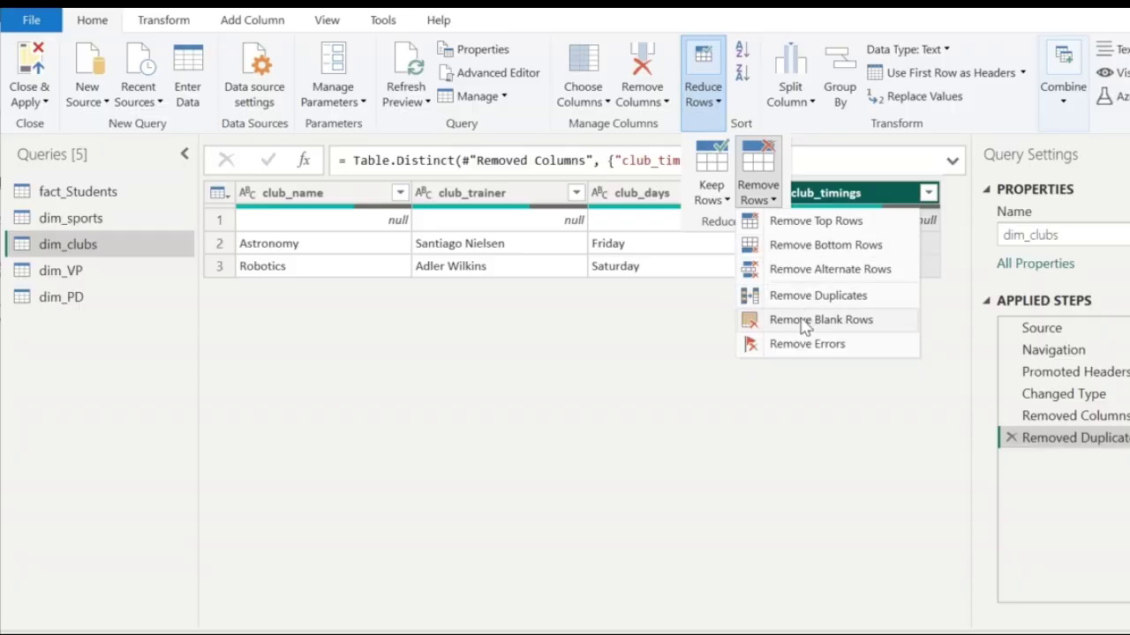
pyautogui.click(807, 319)
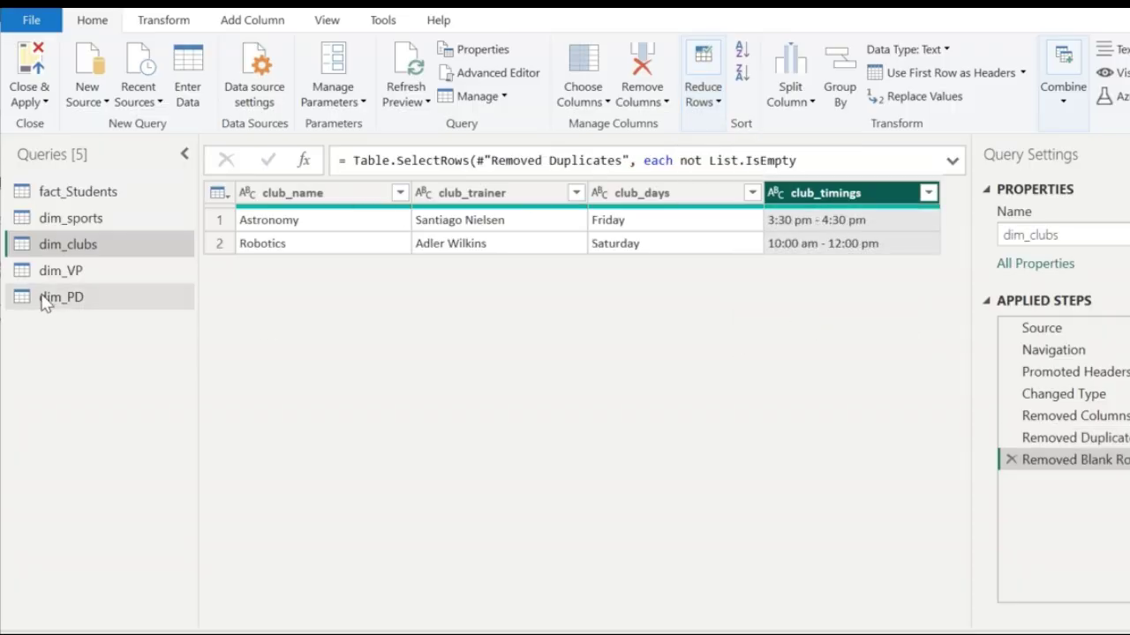
# Step: Remove the columns from reg# through club_timings in the dim_VP query
pyautogui.click(60, 270)
pyautogui.click(325, 199)
pyautogui.hotkey('shift', 'Right')
pyautogui.hotkey('shift', 'Right')
pyautogui.hotkey('shift', 'Right')
pyautogui.hotkey('shift', 'Right')
pyautogui.hotkey('shift', 'Right')
pyautogui.hotkey('shift', 'Right')
pyautogui.hotkey('shift', 'Right')
pyautogui.hotkey('shift', 'Right')
pyautogui.hotkey('shift', 'Right')
pyautogui.hotkey('shift', 'Right')
pyautogui.hotkey('shift', 'Right')
pyautogui.hotkey('shift', 'Right')
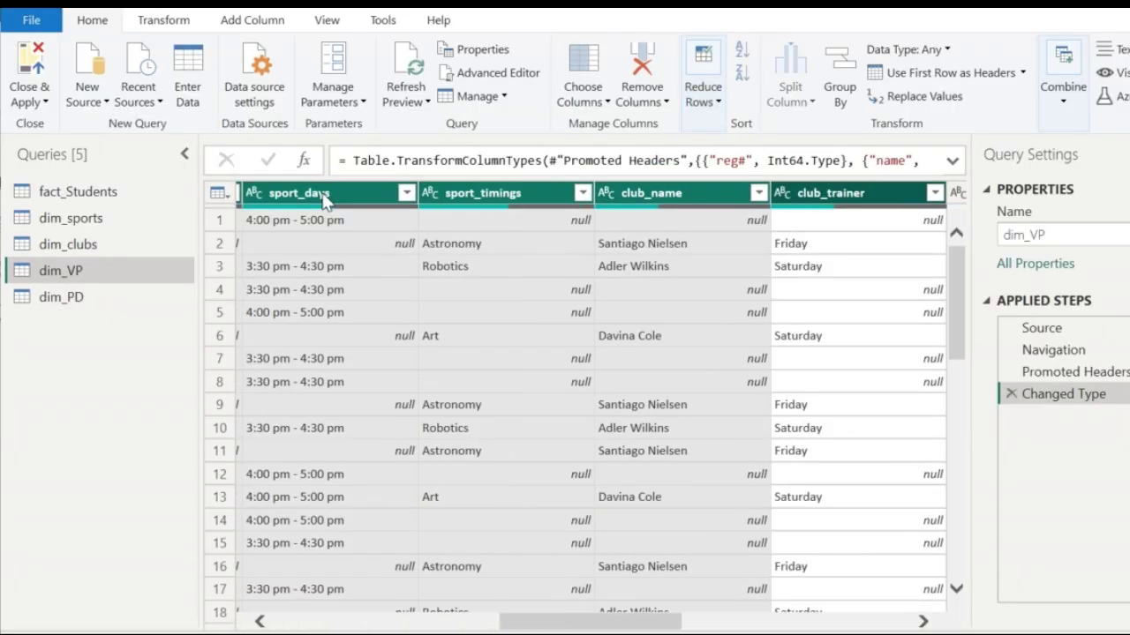
pyautogui.hotkey('shift', 'Left')
pyautogui.hotkey('shift', 'Left')
pyautogui.hotkey('shift', 'Left')
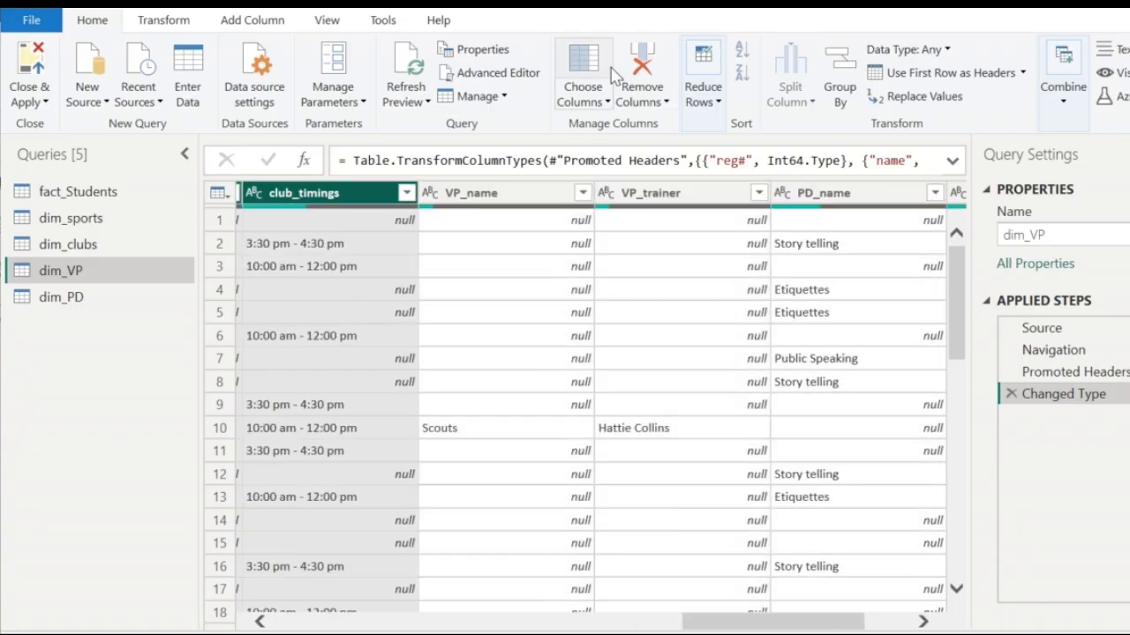
pyautogui.click(641, 67)
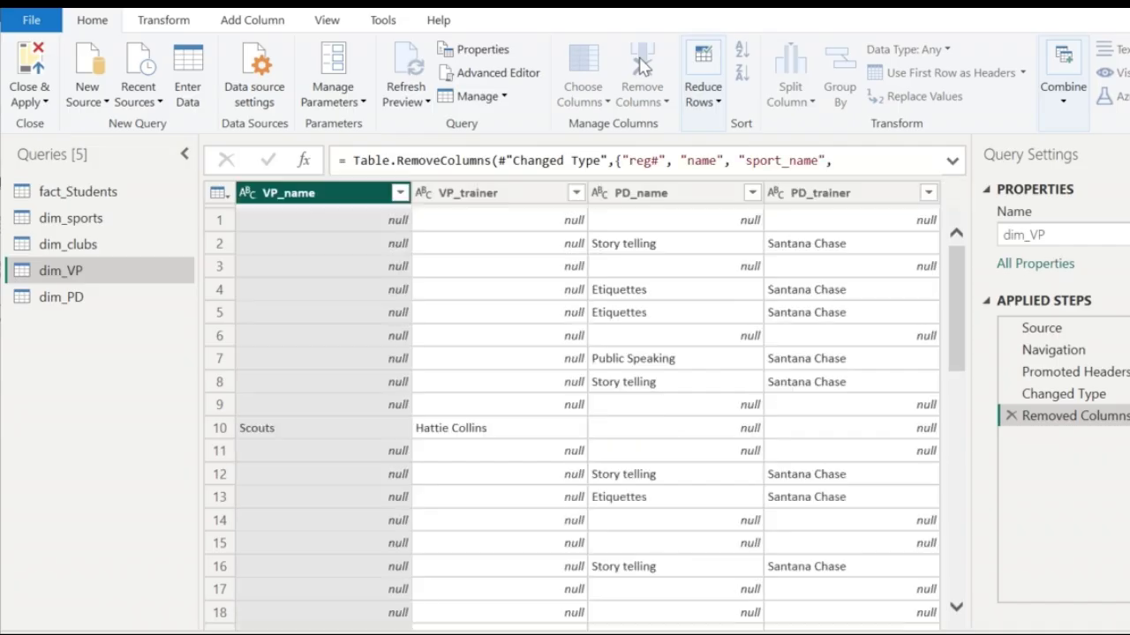
# Step: Remove the PD_name and PD_trainer columns from dim_VP
pyautogui.click(649, 194)
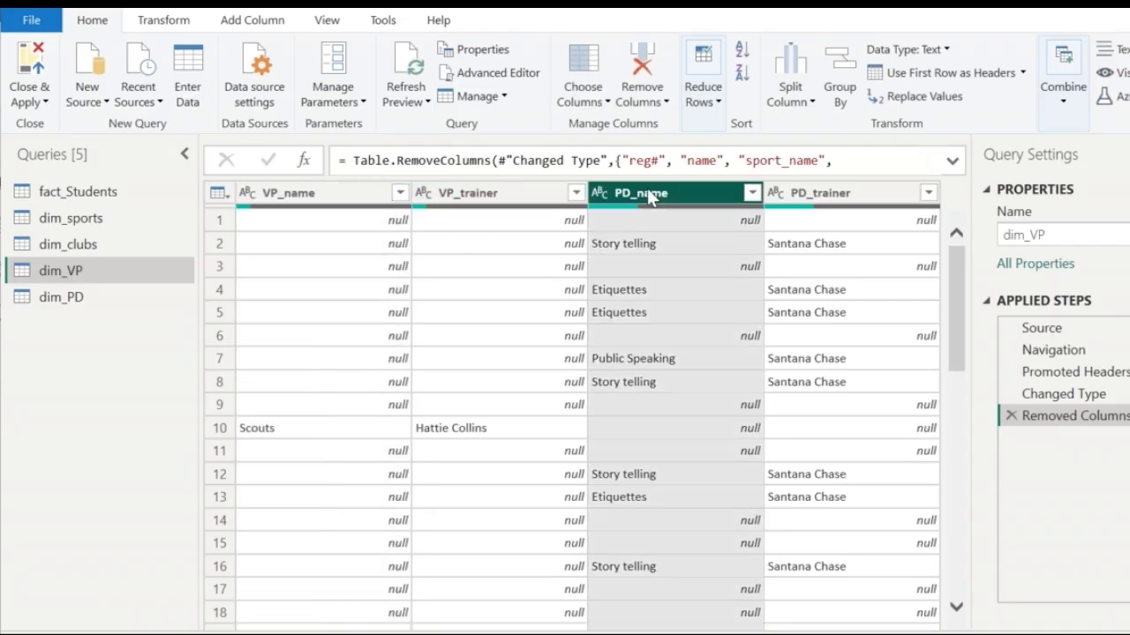
pyautogui.hotkey('shift', 'Right')
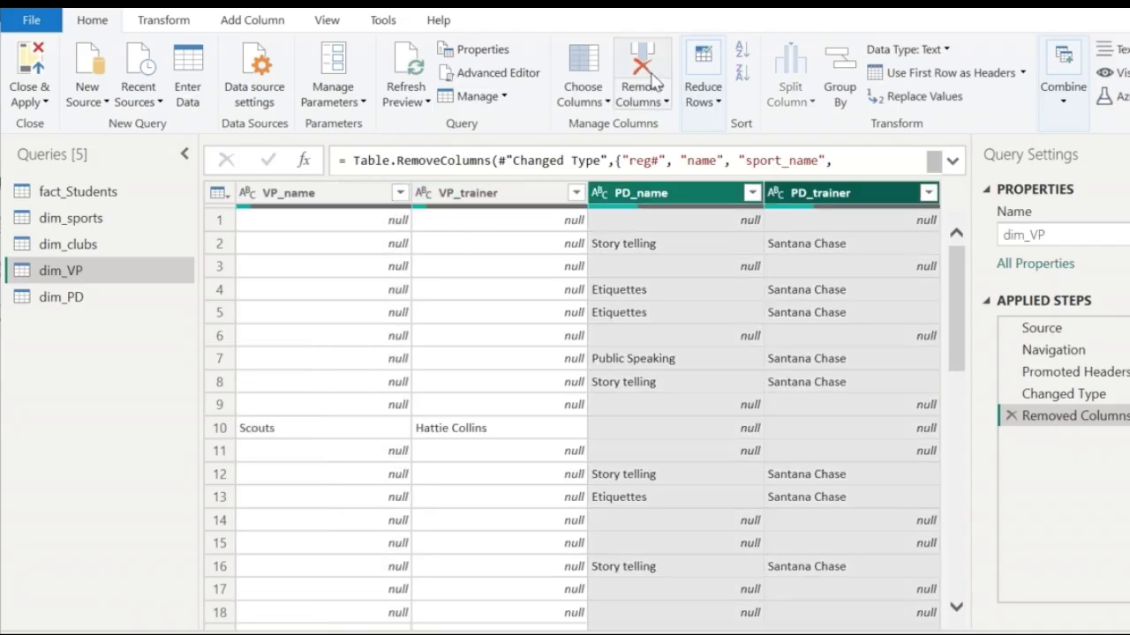
pyautogui.click(648, 66)
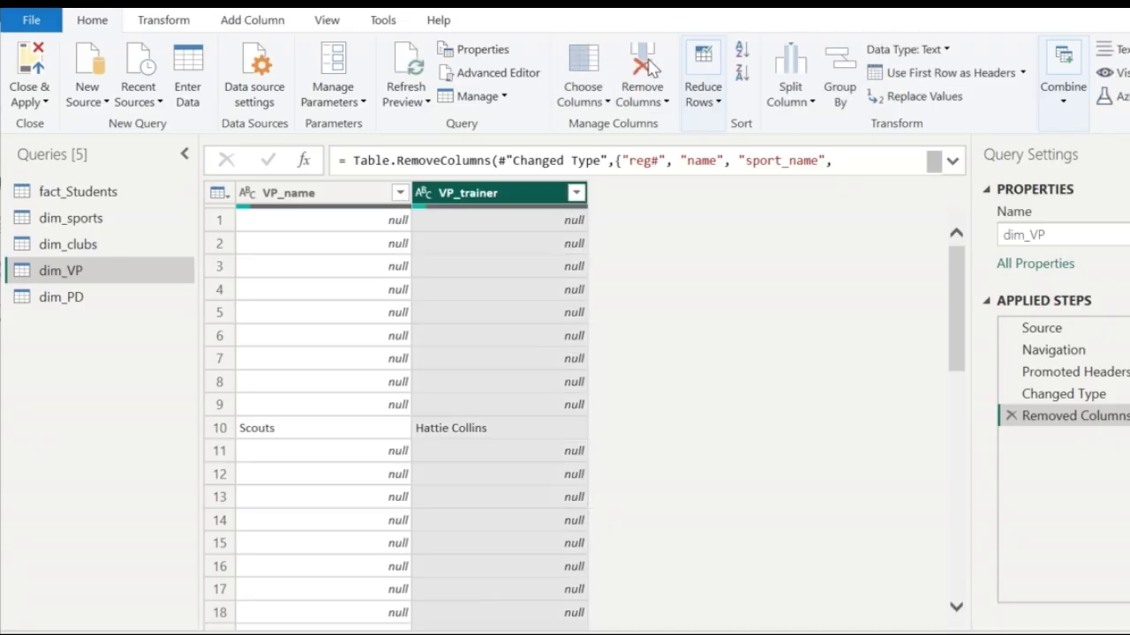
# Step: Remove the duplicate rows from dim_VP based on the VP_trainer column
pyautogui.click(719, 108)
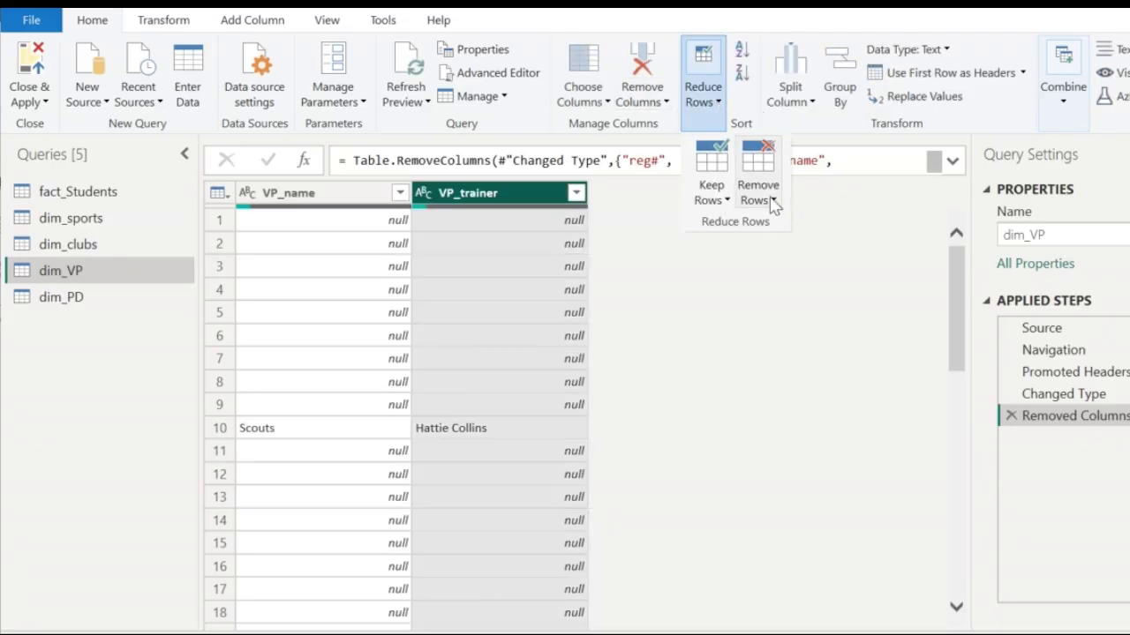
pyautogui.click(757, 198)
pyautogui.click(800, 298)
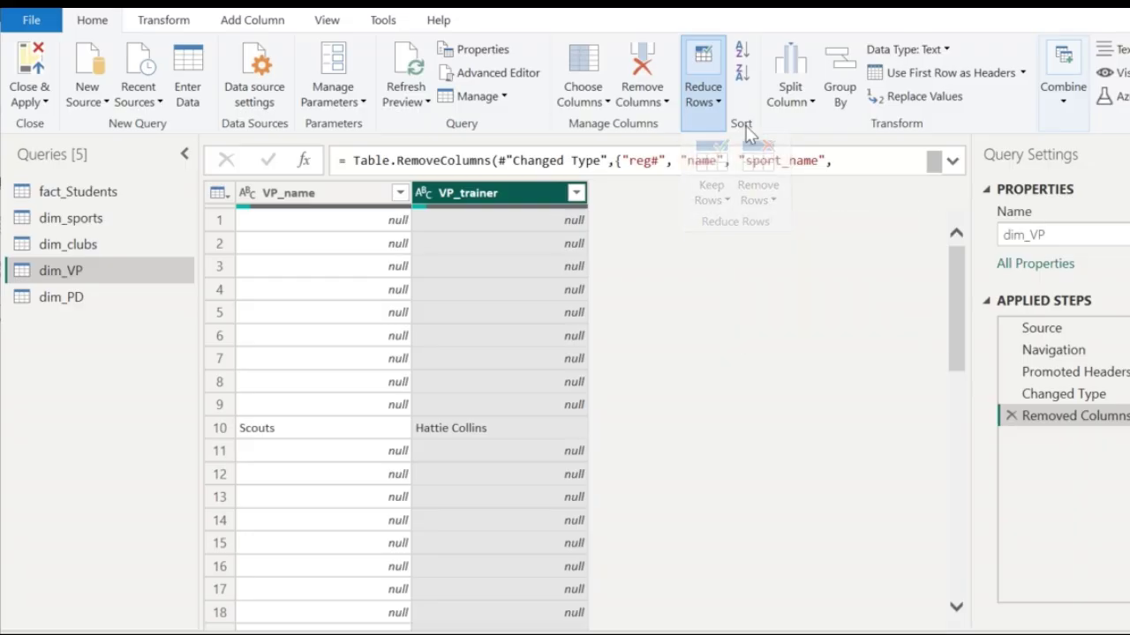
# Step: Remove the blank rows from the dim_VP query
pyautogui.click(714, 111)
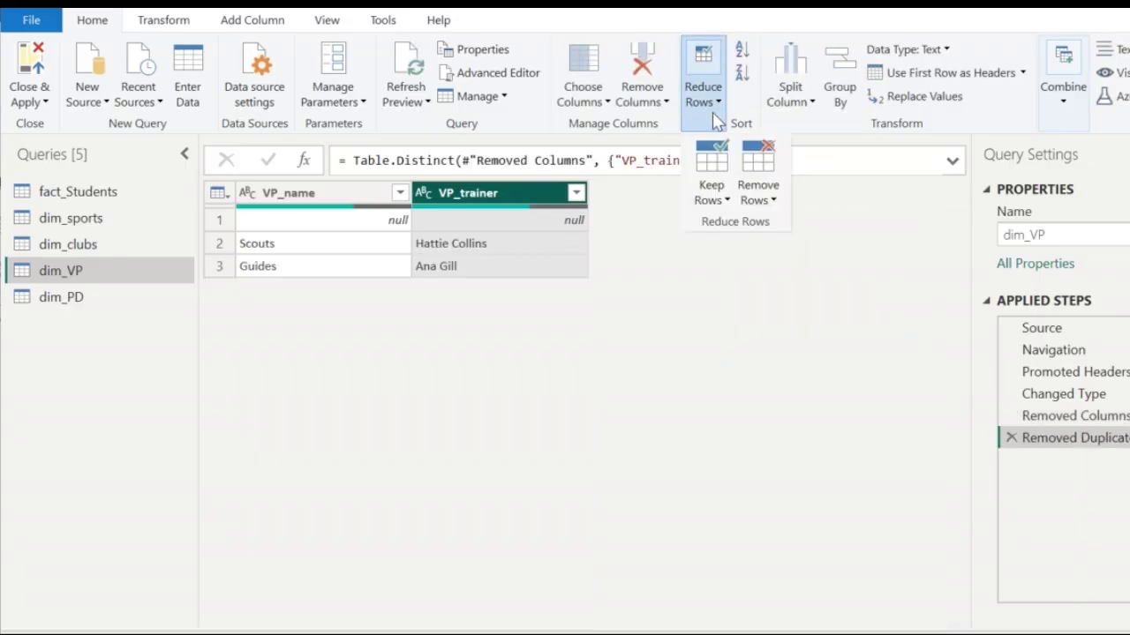
pyautogui.click(759, 200)
pyautogui.click(792, 321)
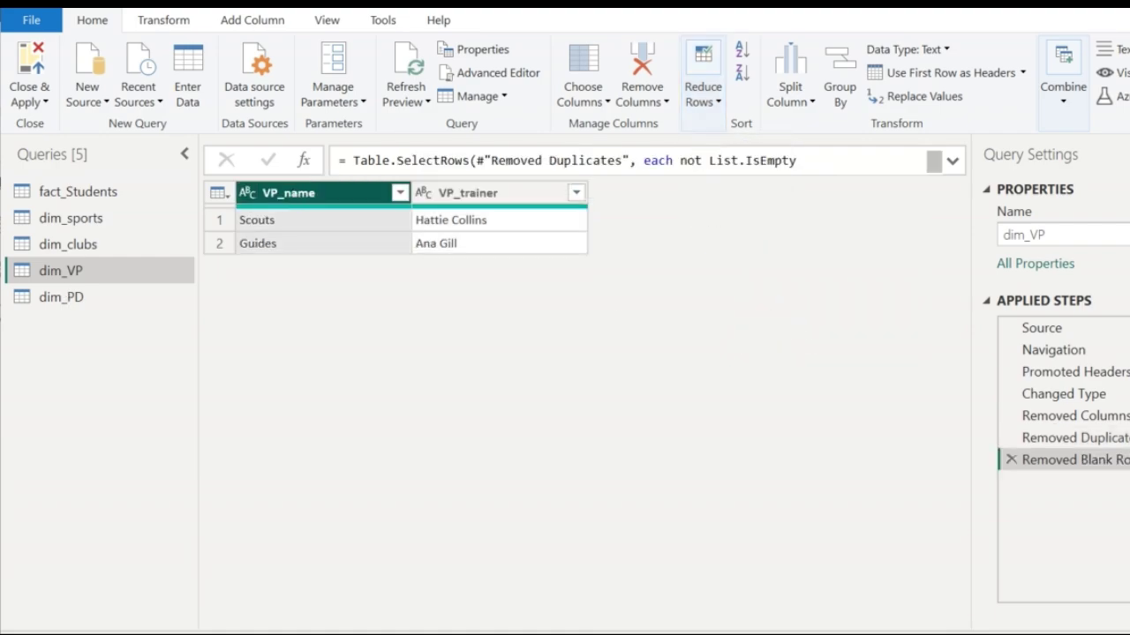
# Step: Go to the dim_PD query and remove the columns from reg# through VP_trainer, keeping PD_name and PD_trainer
pyautogui.click(41, 300)
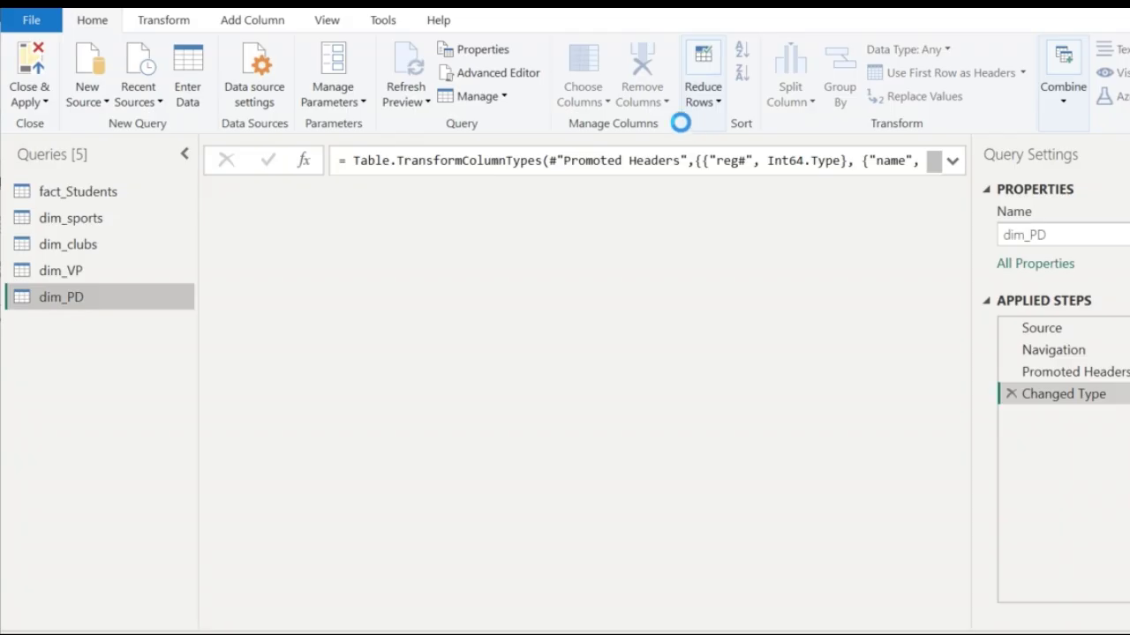
pyautogui.hscroll(10, 295, 203)
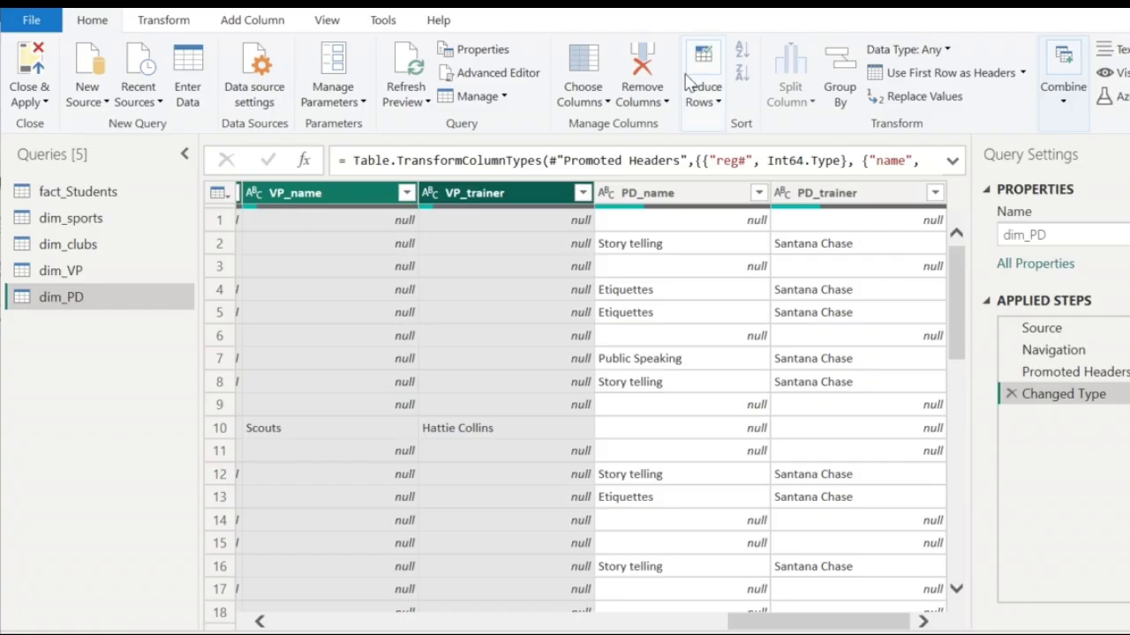
pyautogui.click(644, 78)
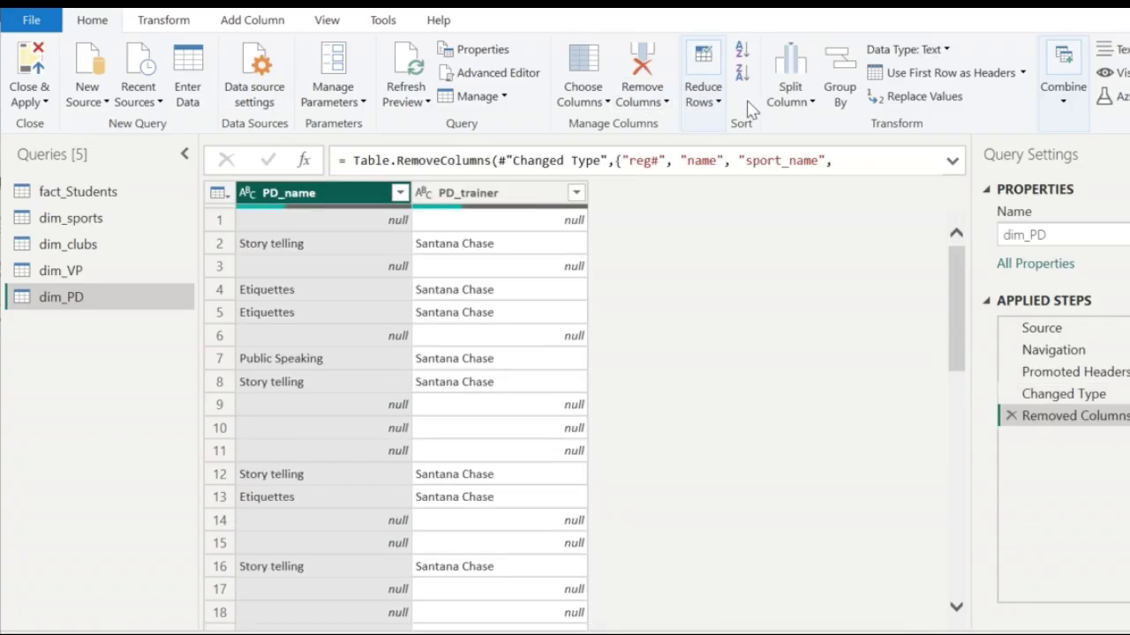
# Step: Remove the blank rows from dim_PD and its duplicate rows based on the PD_name column
pyautogui.click(715, 99)
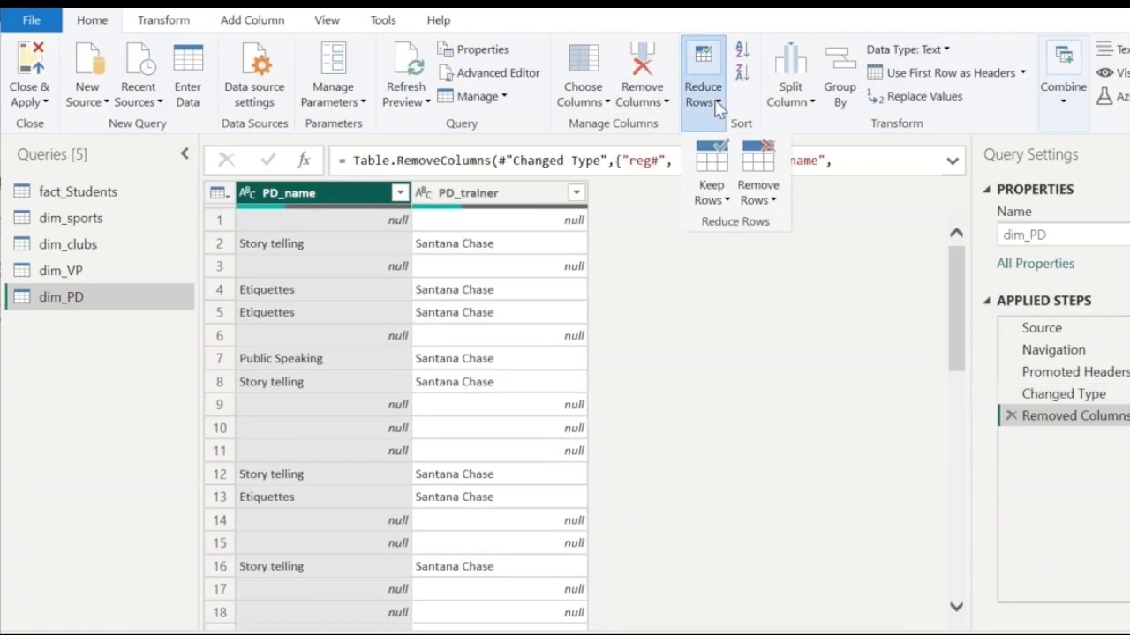
pyautogui.click(770, 202)
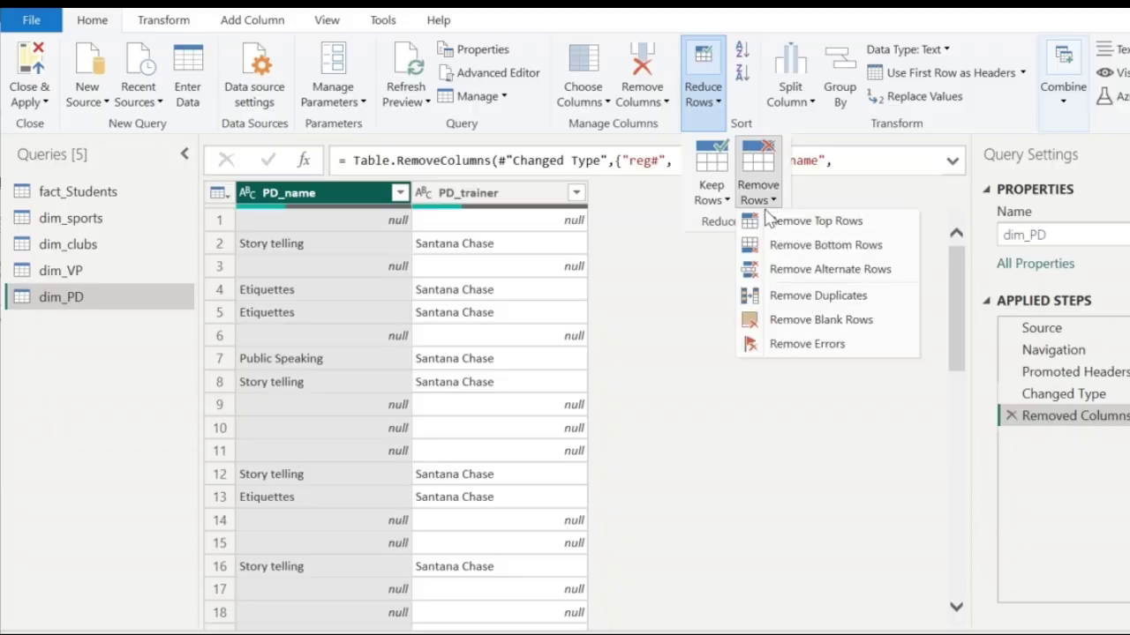
pyautogui.click(805, 323)
pyautogui.click(707, 96)
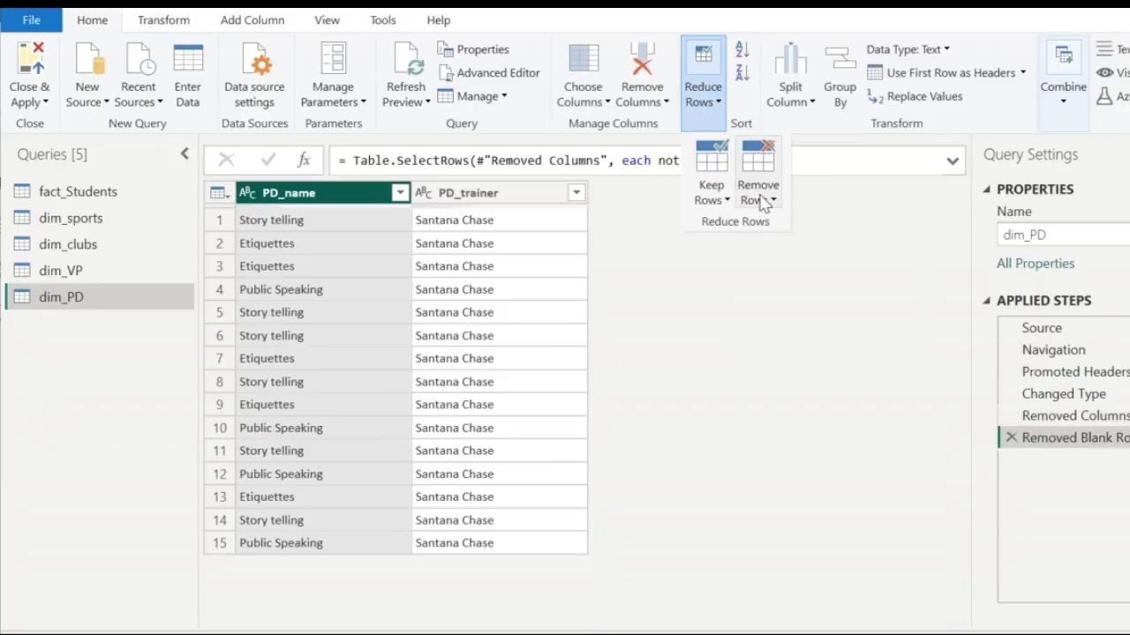
pyautogui.click(764, 202)
pyautogui.click(799, 300)
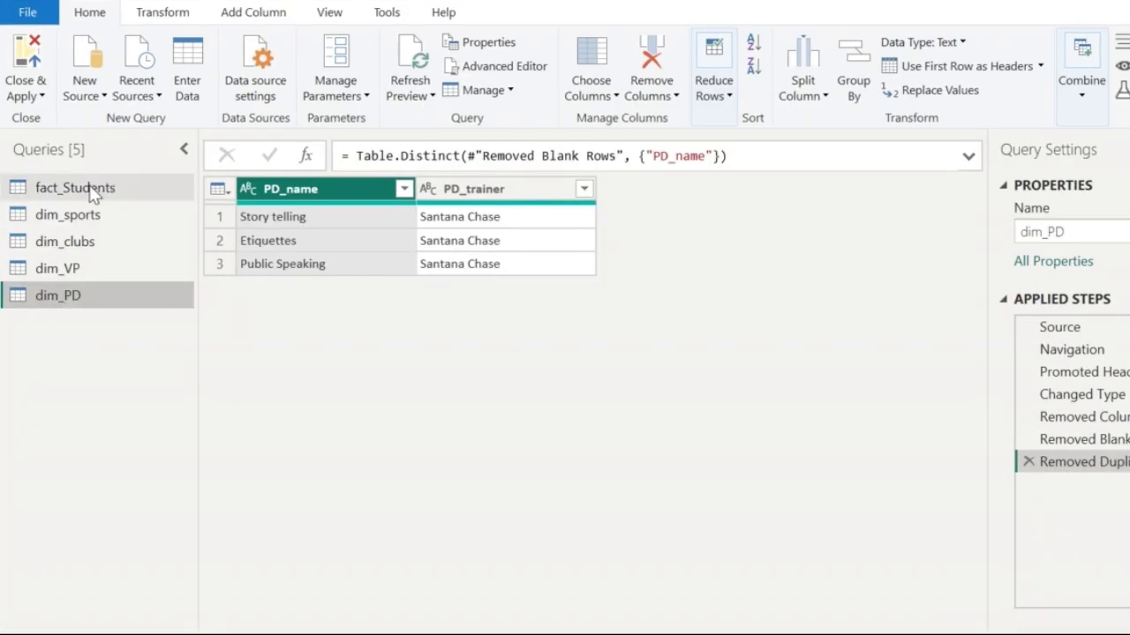
# Step: Look through the fact_Students query from the club columns back to reg#, name and sport_name
pyautogui.click(89, 187)
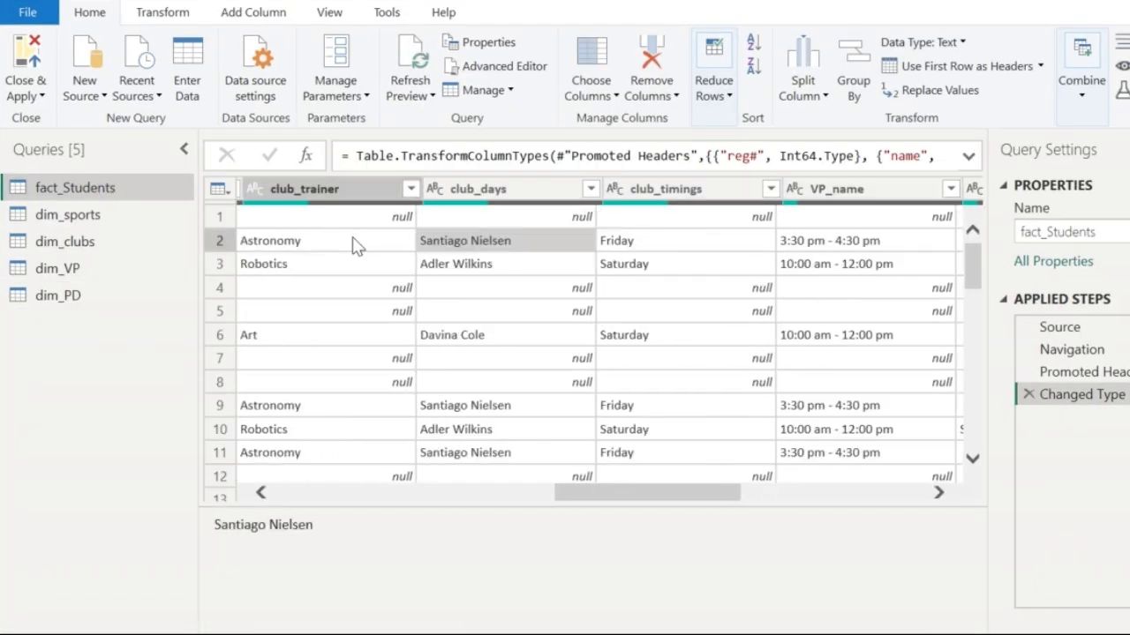
pyautogui.click(356, 245)
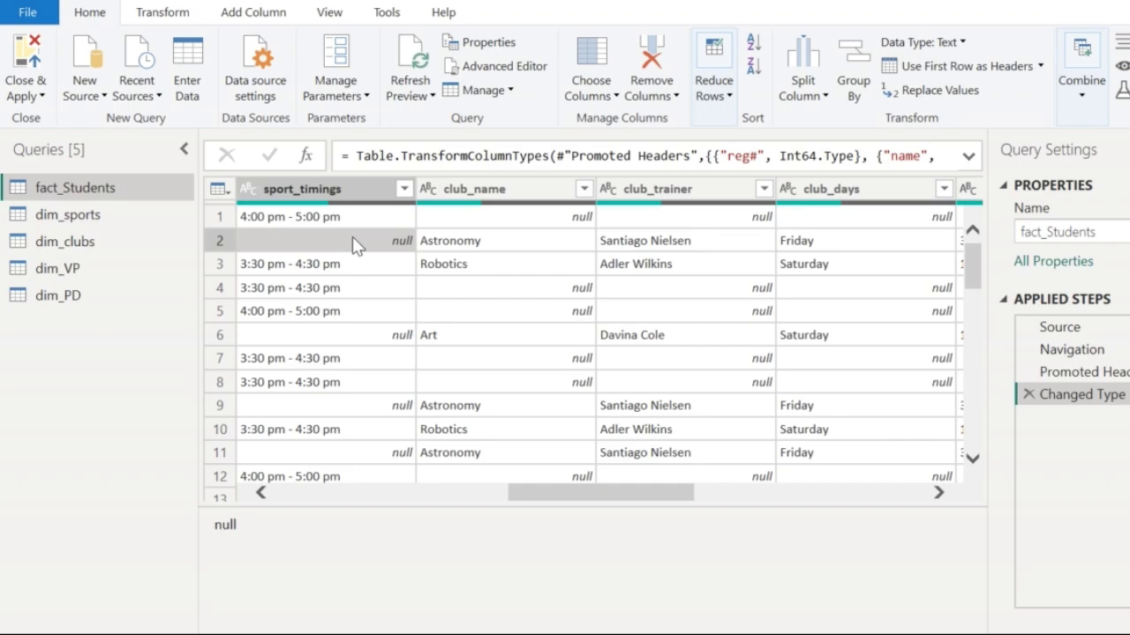
pyautogui.press('Left')
pyautogui.press('Left')
pyautogui.press('Left')
pyautogui.press('Left')
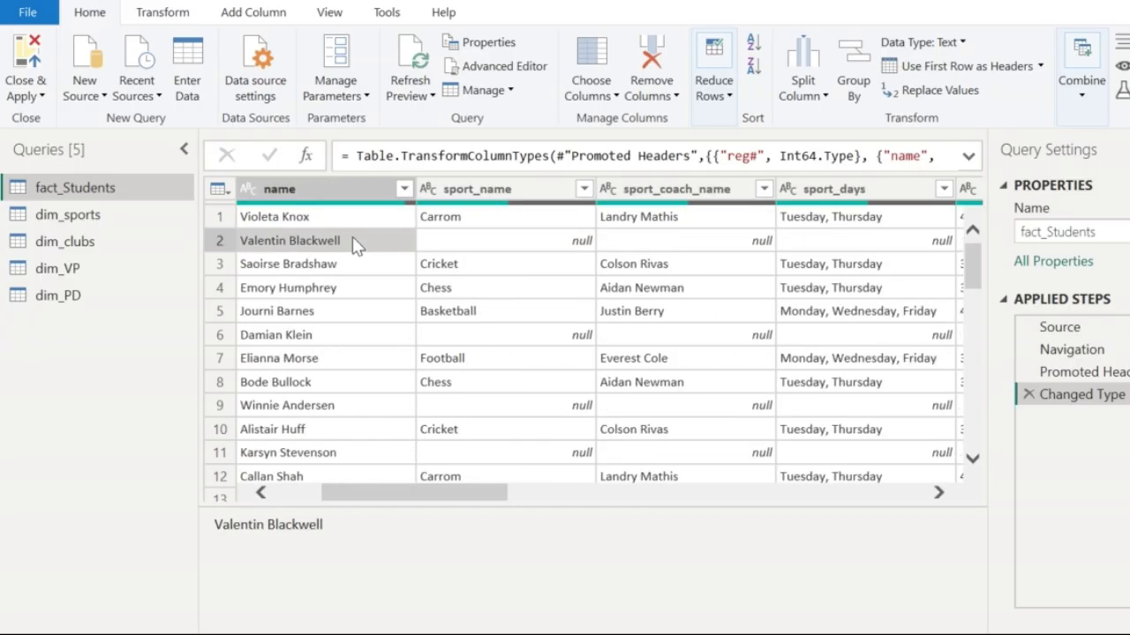
pyautogui.press('Left')
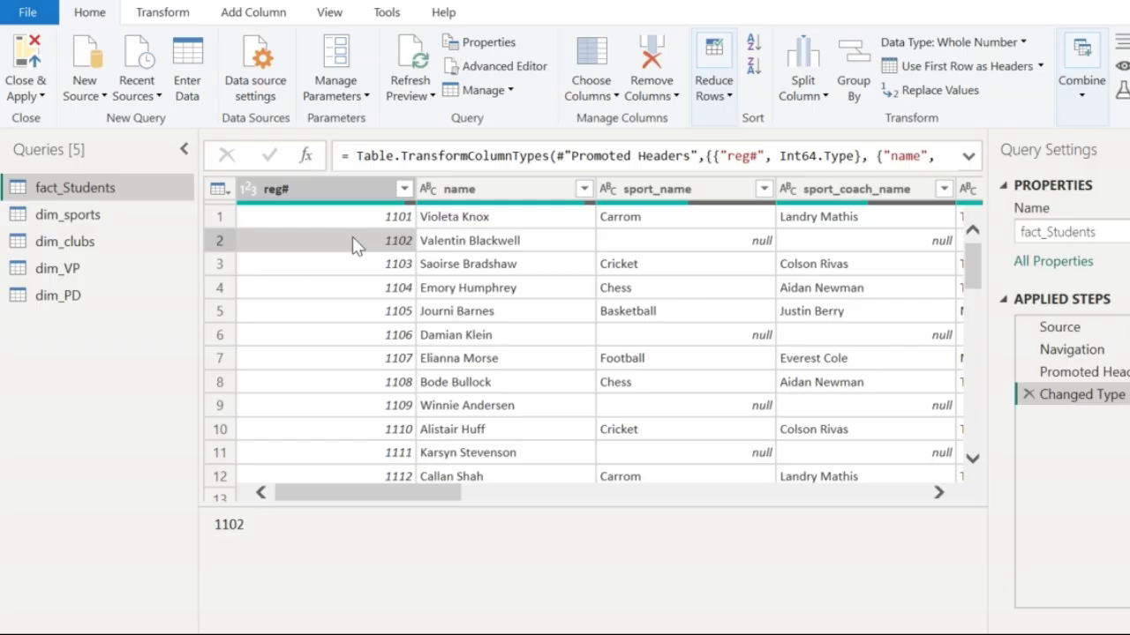
pyautogui.click(481, 219)
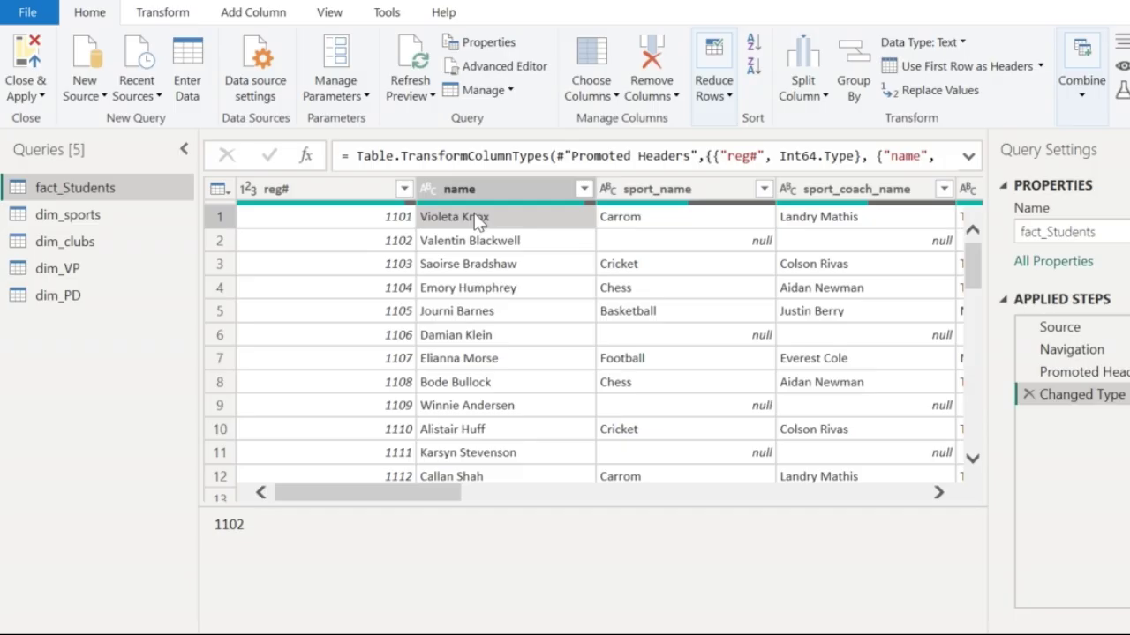
pyautogui.click(651, 225)
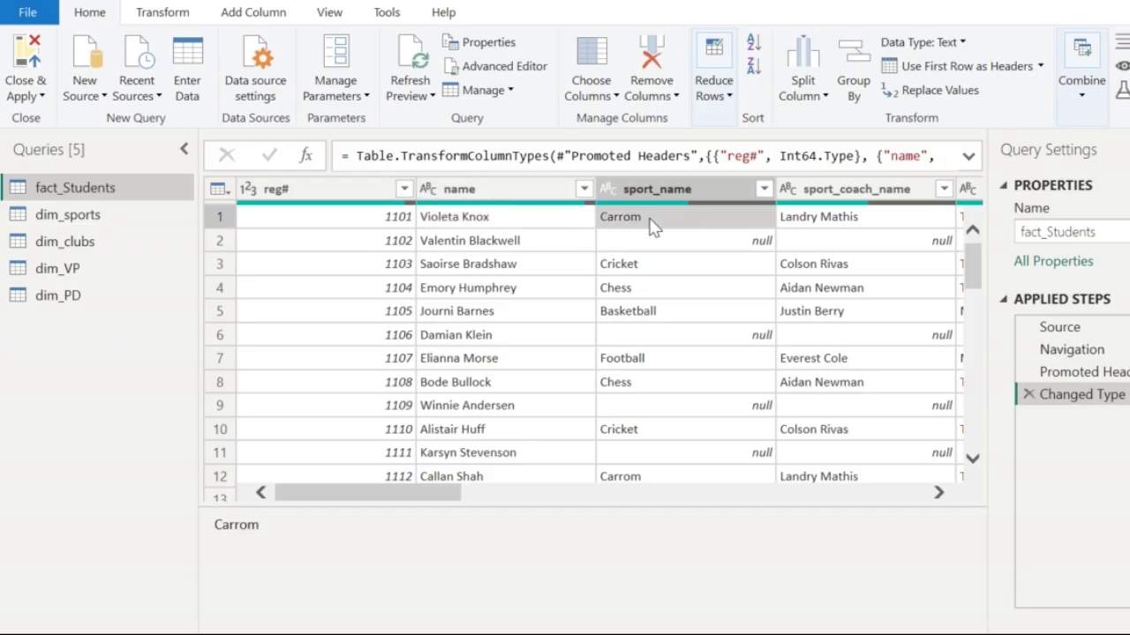
# Step: Compare the sport_name values in fact_Students with the rows of dim_sports, finishing in the dim_sports query
pyautogui.click(95, 223)
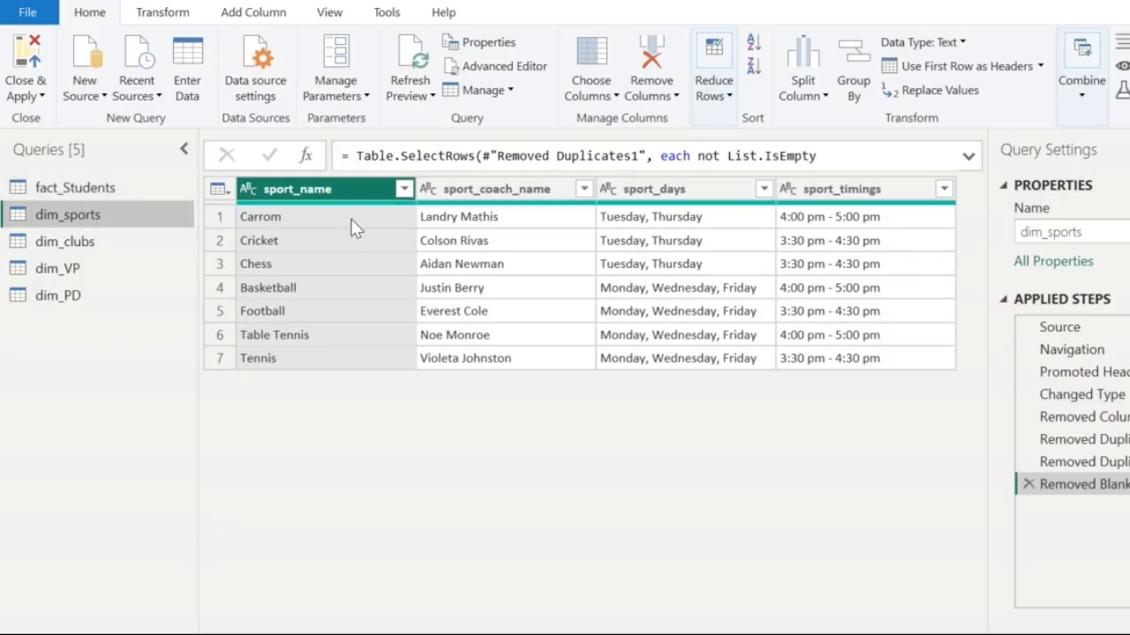
pyautogui.click(351, 227)
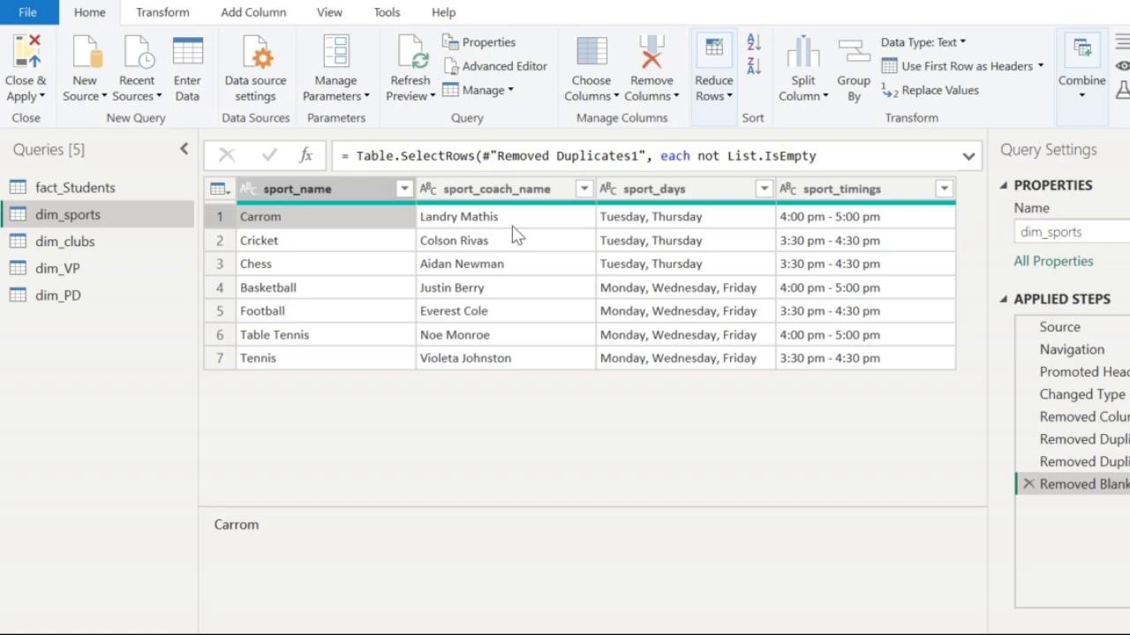
pyautogui.click(89, 192)
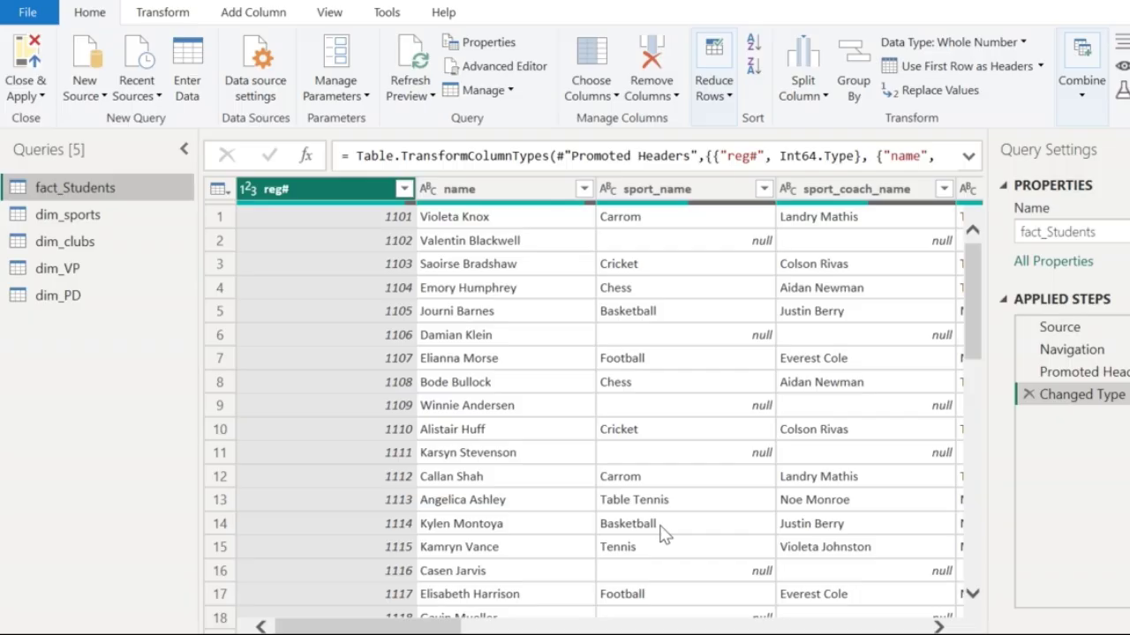
pyautogui.click(659, 321)
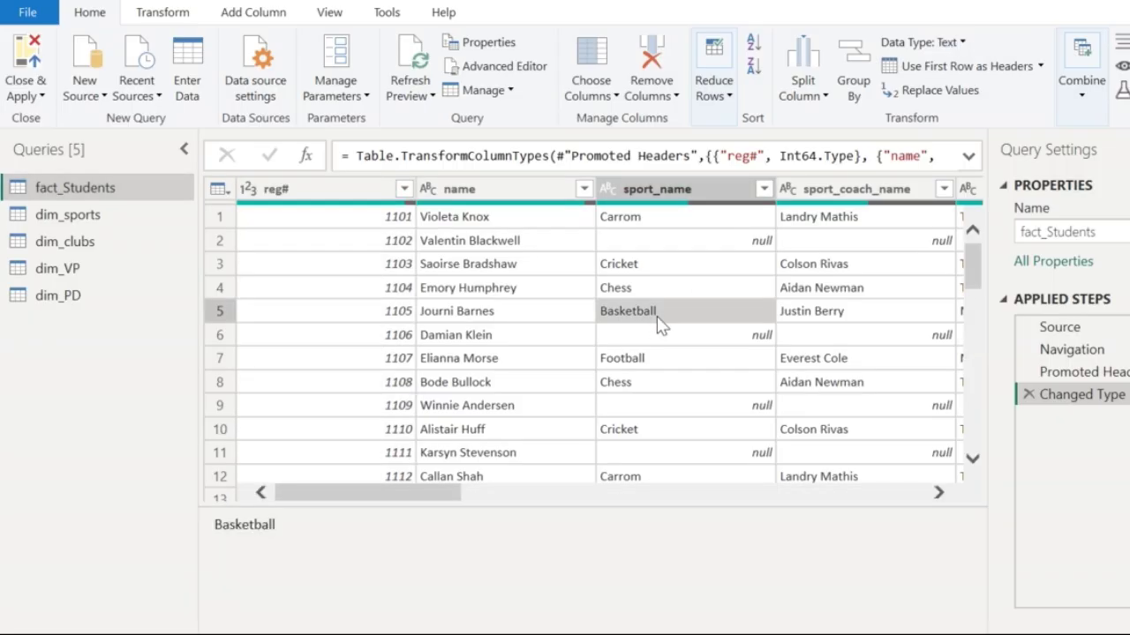
pyautogui.click(653, 369)
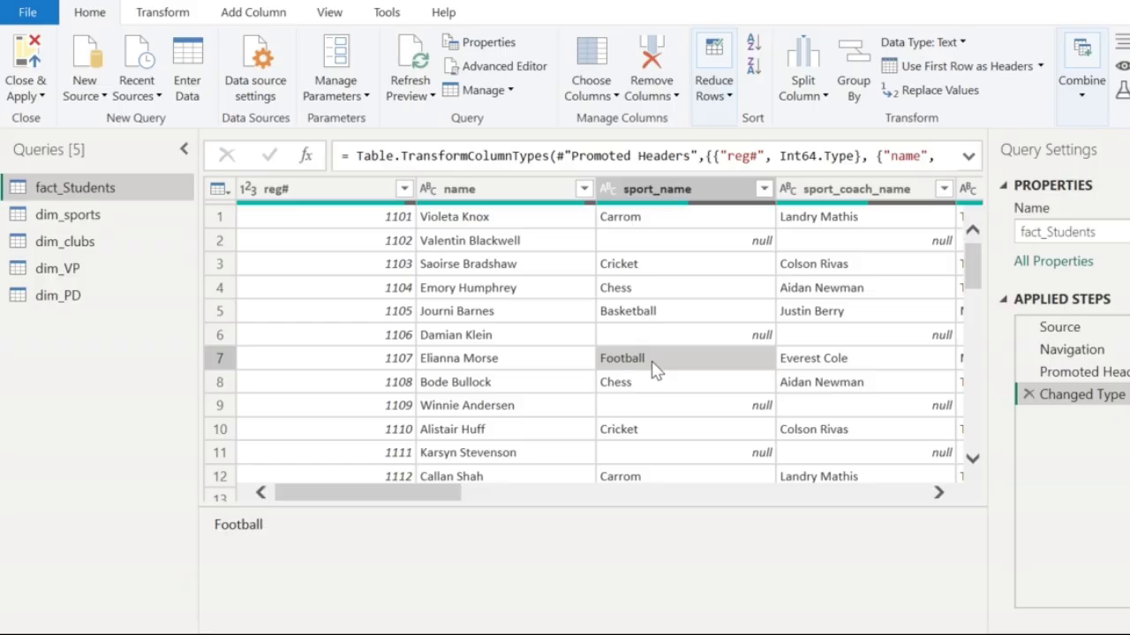
pyautogui.click(98, 217)
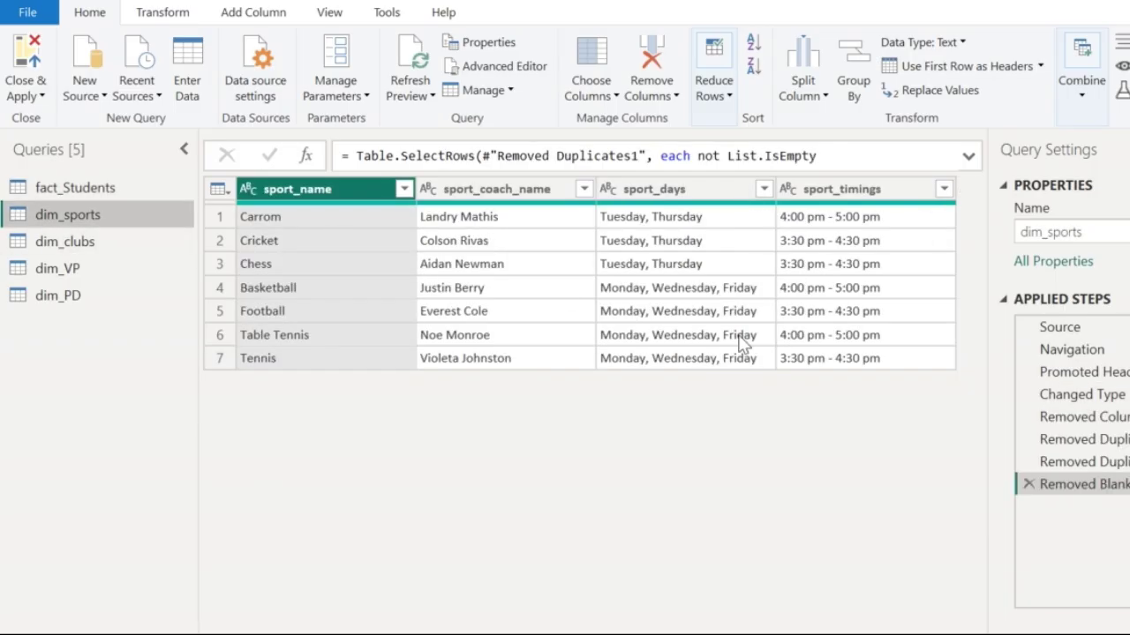
pyautogui.click(220, 189)
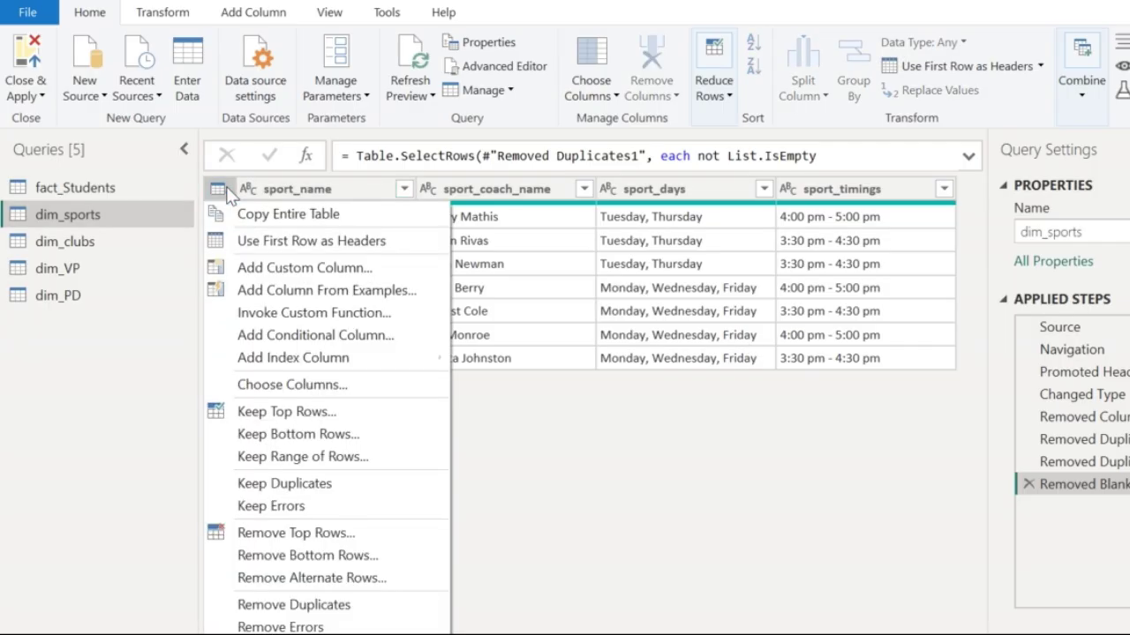
pyautogui.moveTo(288, 365)
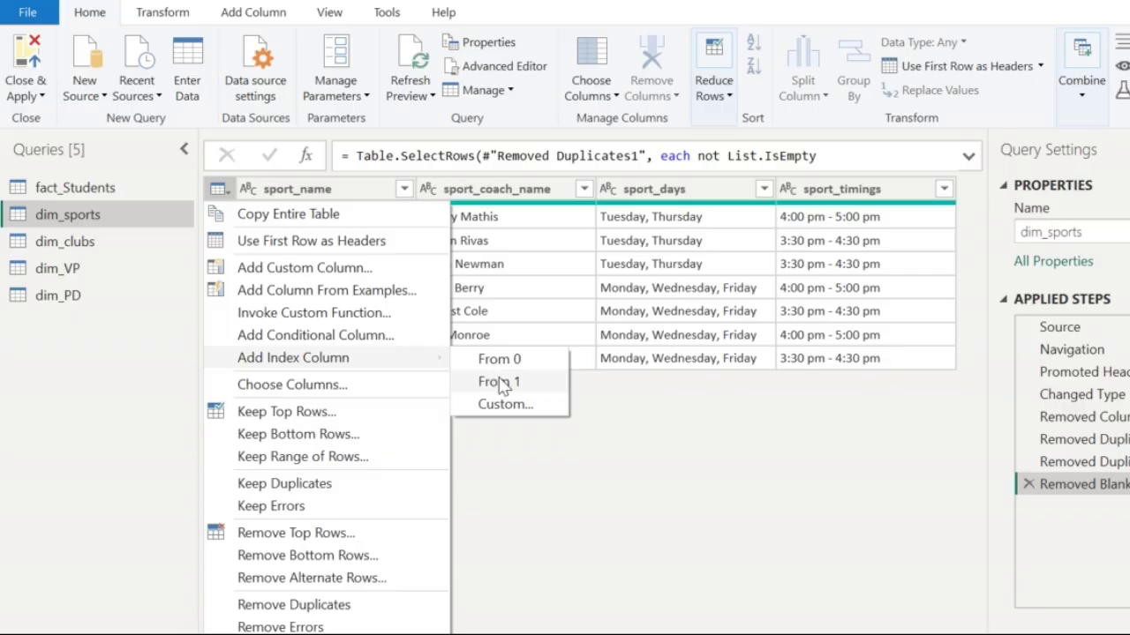
pyautogui.click(508, 408)
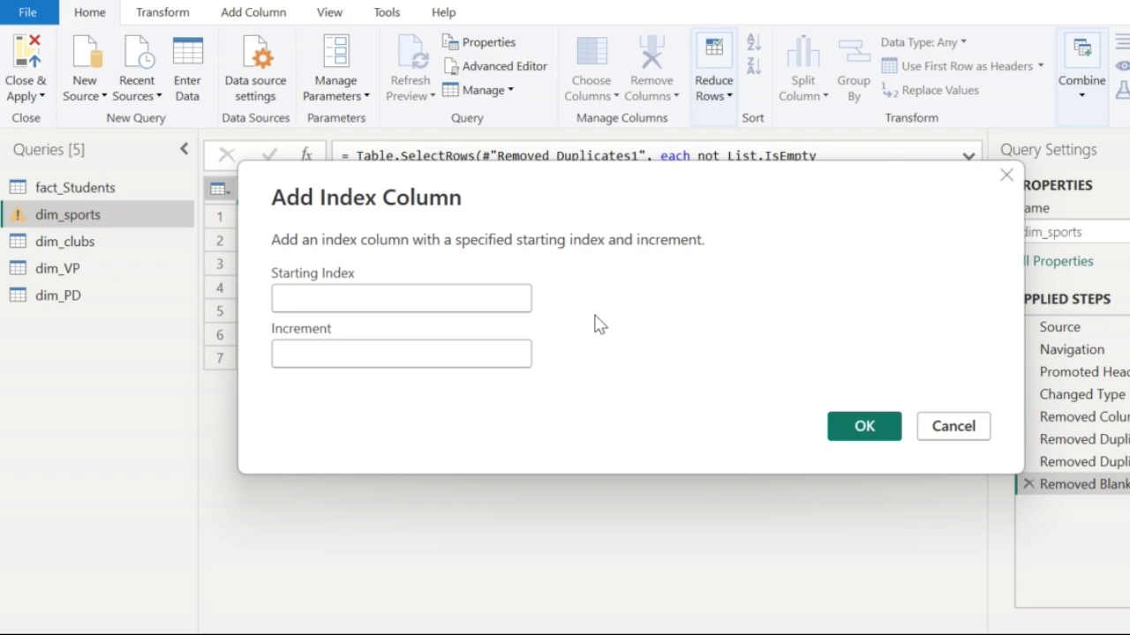
pyautogui.click(973, 434)
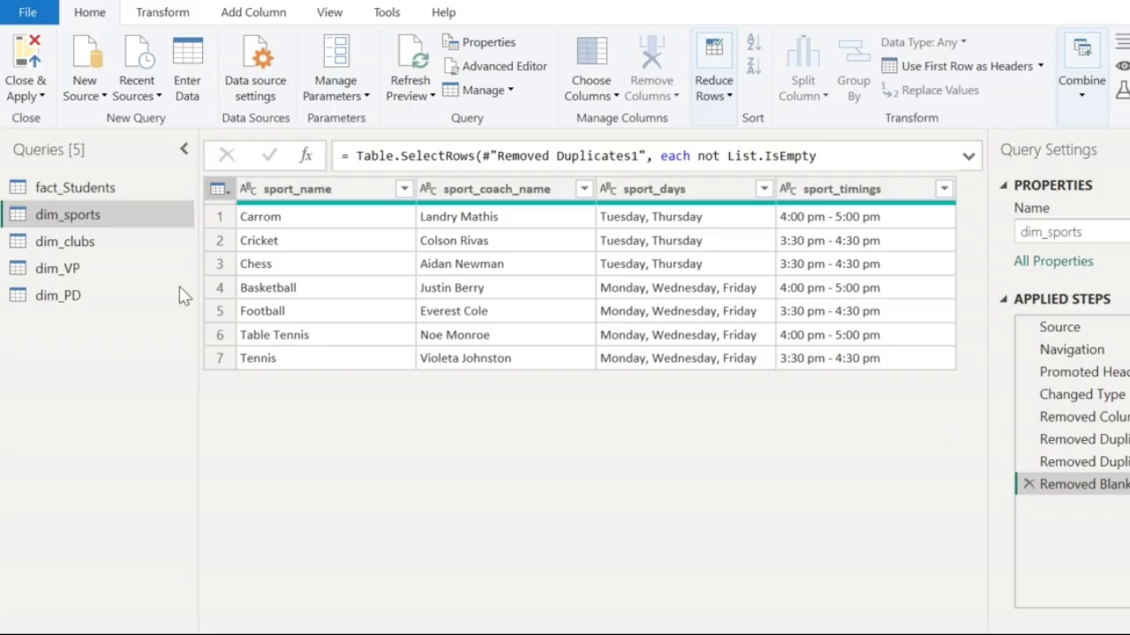
# Step: Add an index column starting from 0 to dim_sports and place it between sport_name and sport_coach_name
pyautogui.click(217, 189)
pyautogui.moveTo(331, 365)
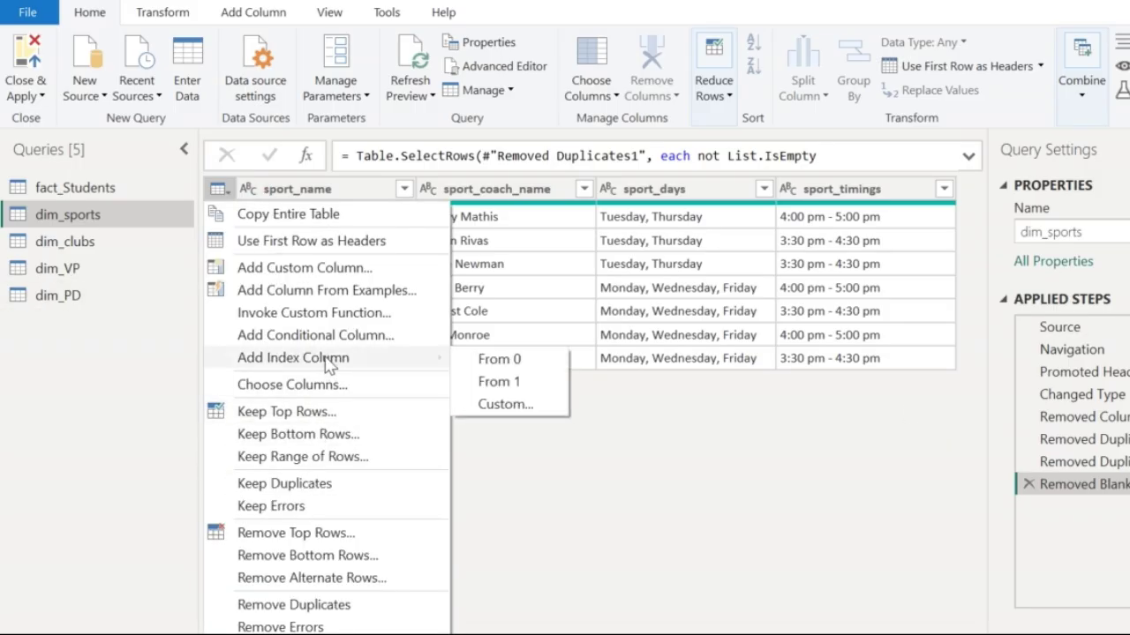
pyautogui.click(500, 360)
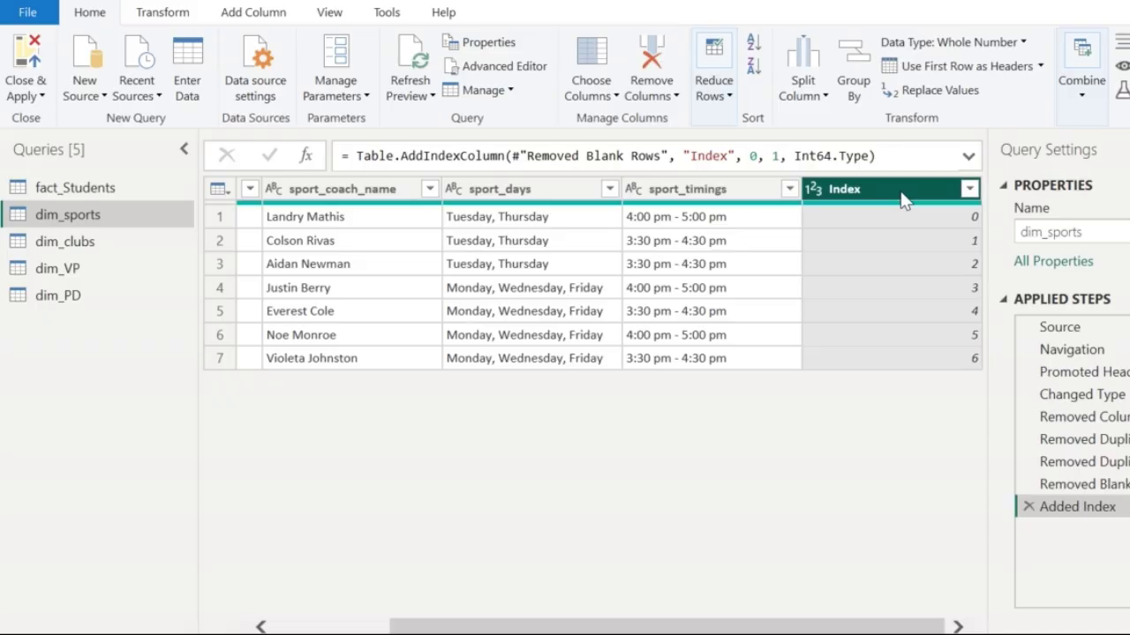
pyautogui.moveTo(902, 200); pyautogui.dragTo(355, 157)
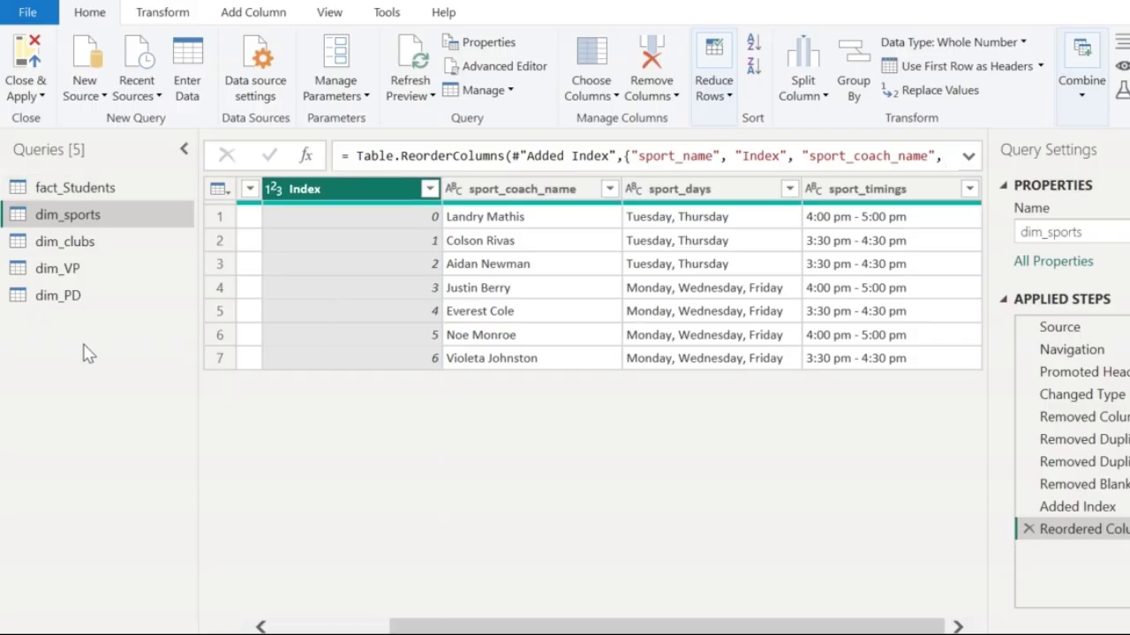
# Step: Rename the Index column in dim_sports to sports_Index
pyautogui.rightClick(322, 194)
pyautogui.click(410, 586)
pyautogui.press('Home')
pyautogui.write('sport')
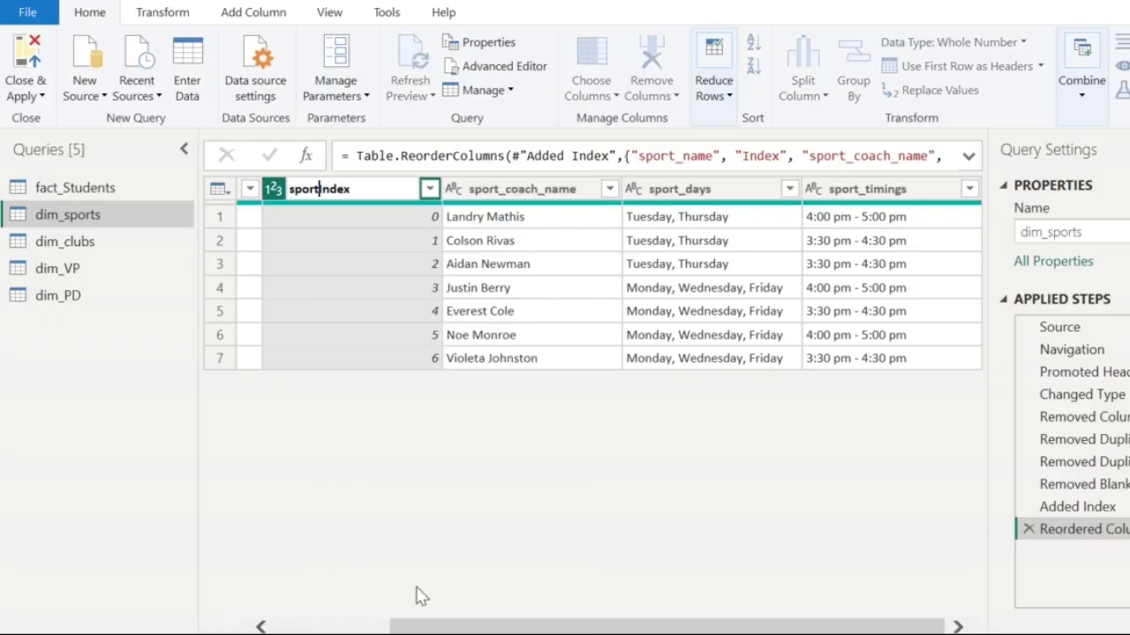
pyautogui.write('s_')
pyautogui.press('Return')
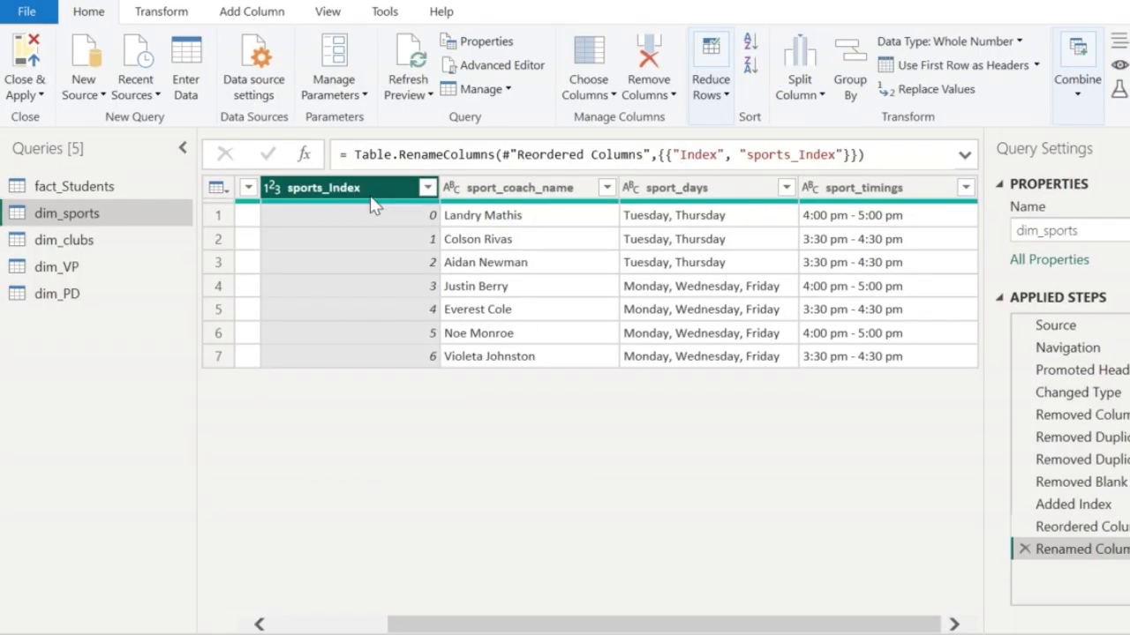
# Step: Review the index columns in the dimension queries dim_clubs, dim_VP and dim_sports
pyautogui.click(95, 241)
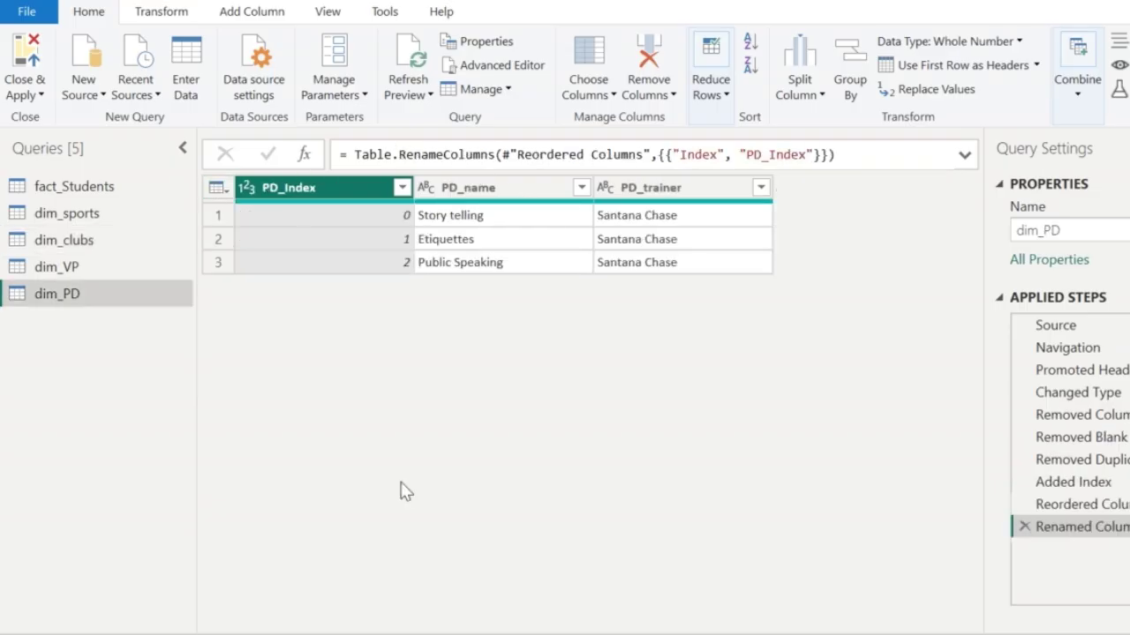
pyautogui.click(69, 265)
pyautogui.click(72, 237)
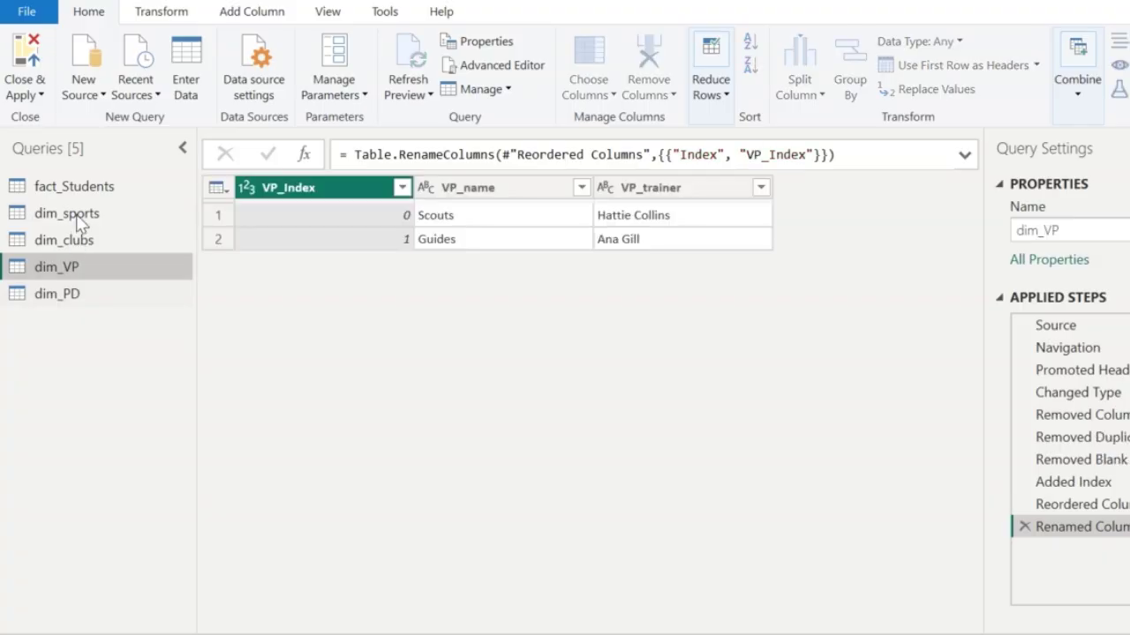
pyautogui.click(76, 213)
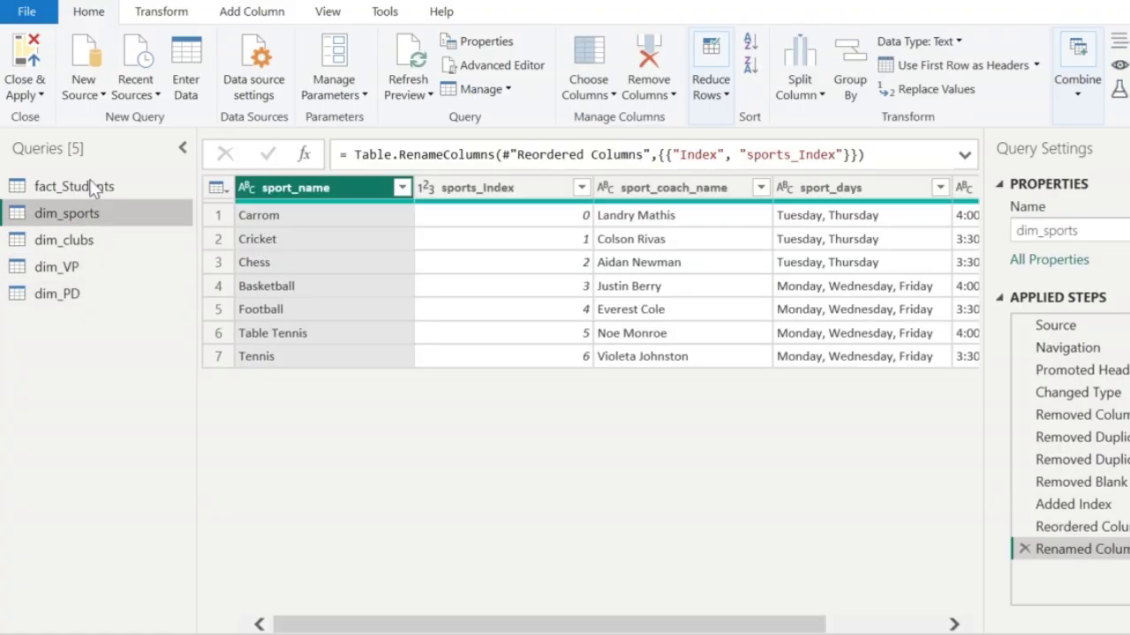
# Step: Set up a merge within the fact_Students query, choosing dim_sports as the second table
pyautogui.click(93, 189)
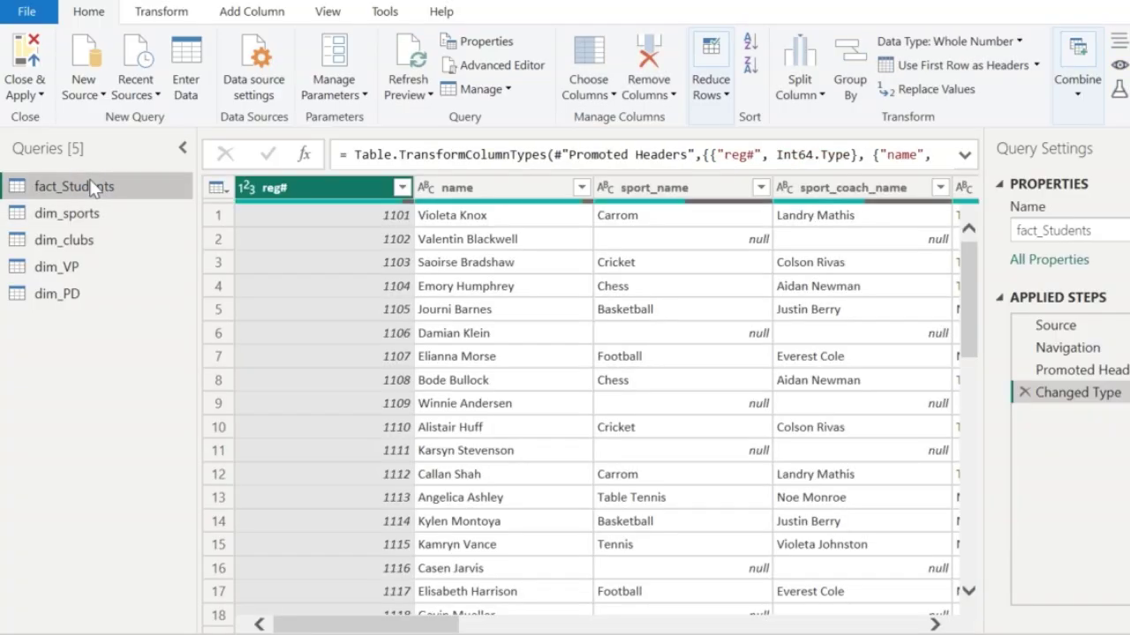
pyautogui.click(1083, 96)
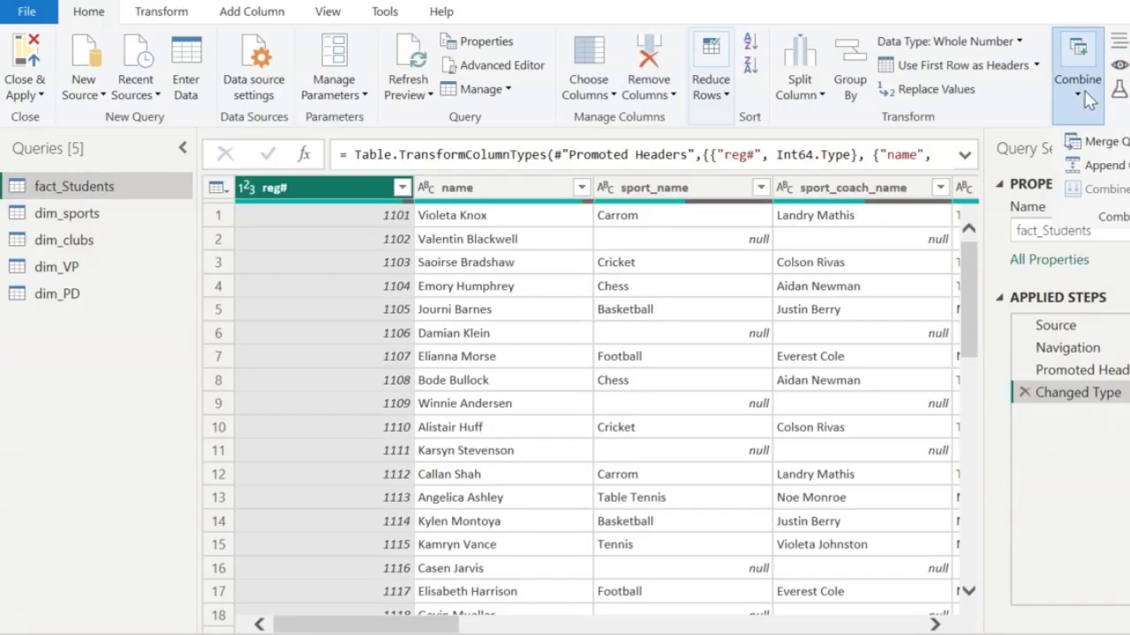
pyautogui.moveTo(1113, 141)
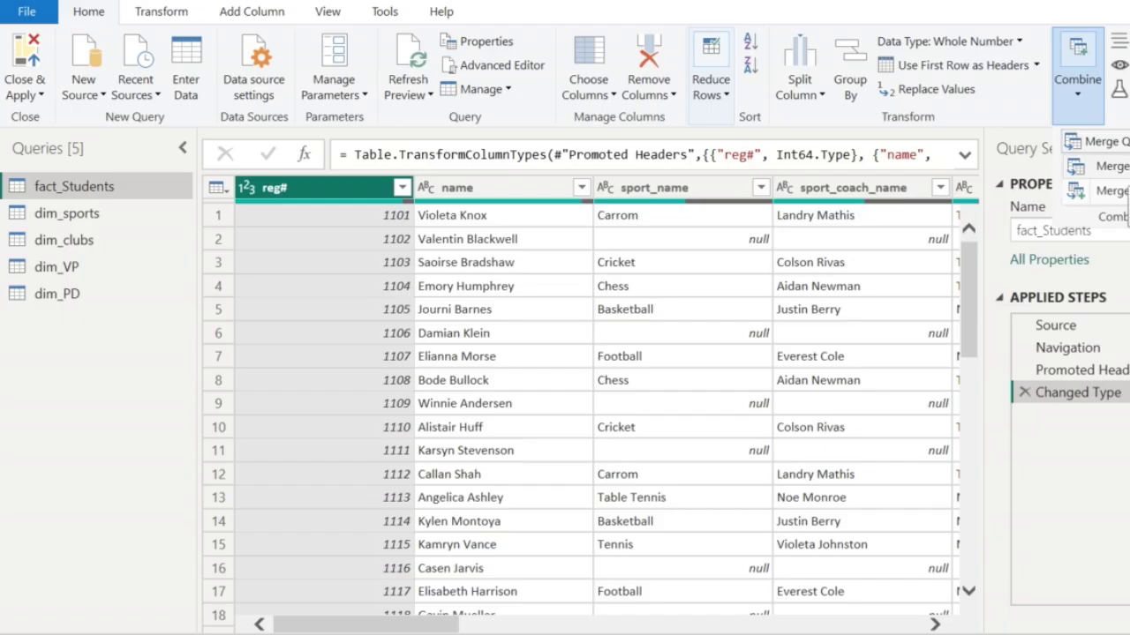
pyautogui.click(1111, 166)
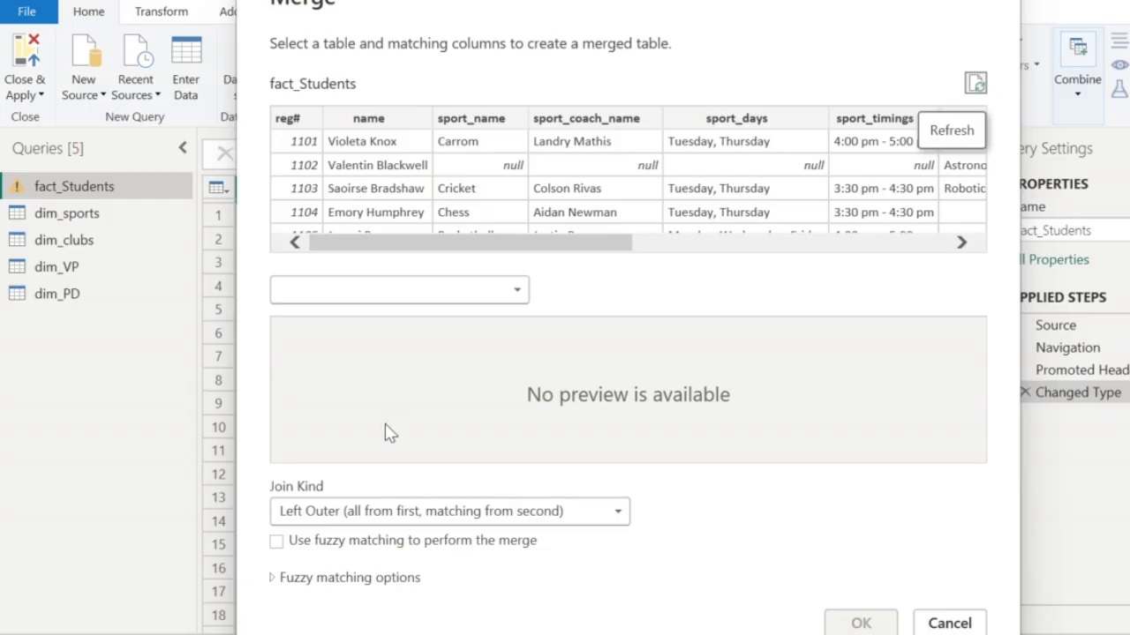
pyautogui.click(362, 291)
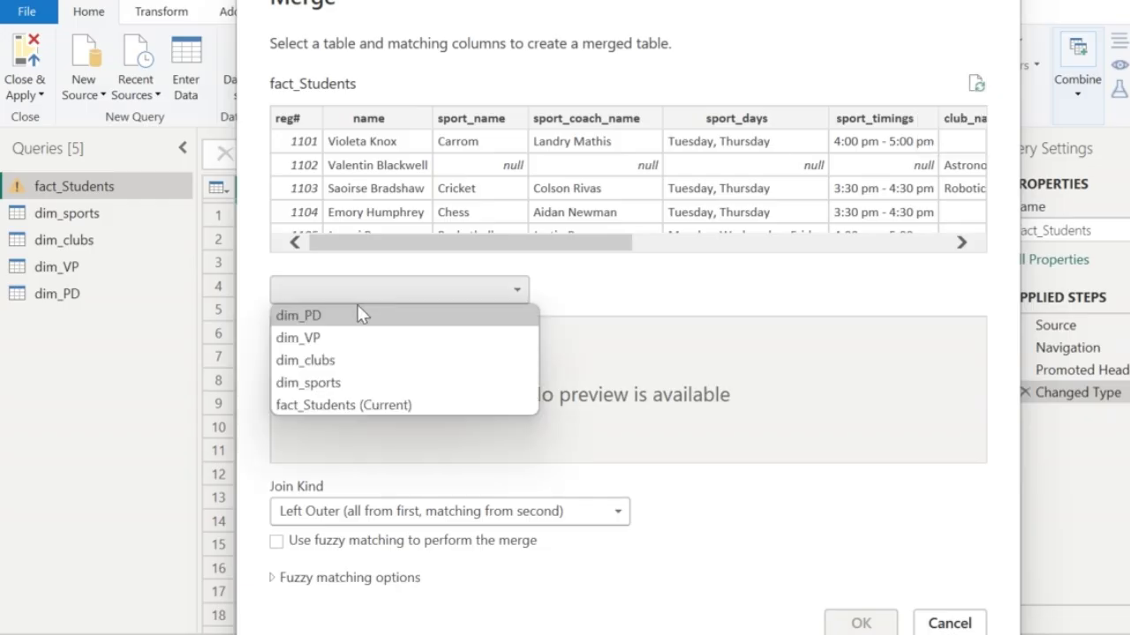
pyautogui.click(327, 385)
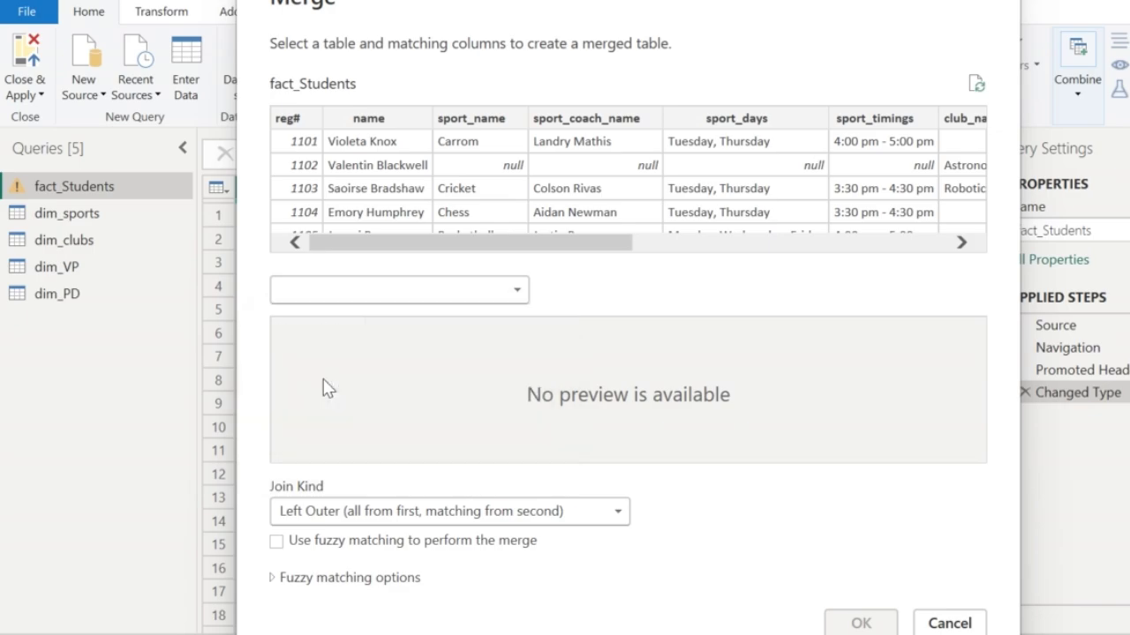
# Step: Match sport_name, sport_coach_name, sport_days and sport_timings in both tables, in that order, and complete the left outer merge
pyautogui.click(477, 118)
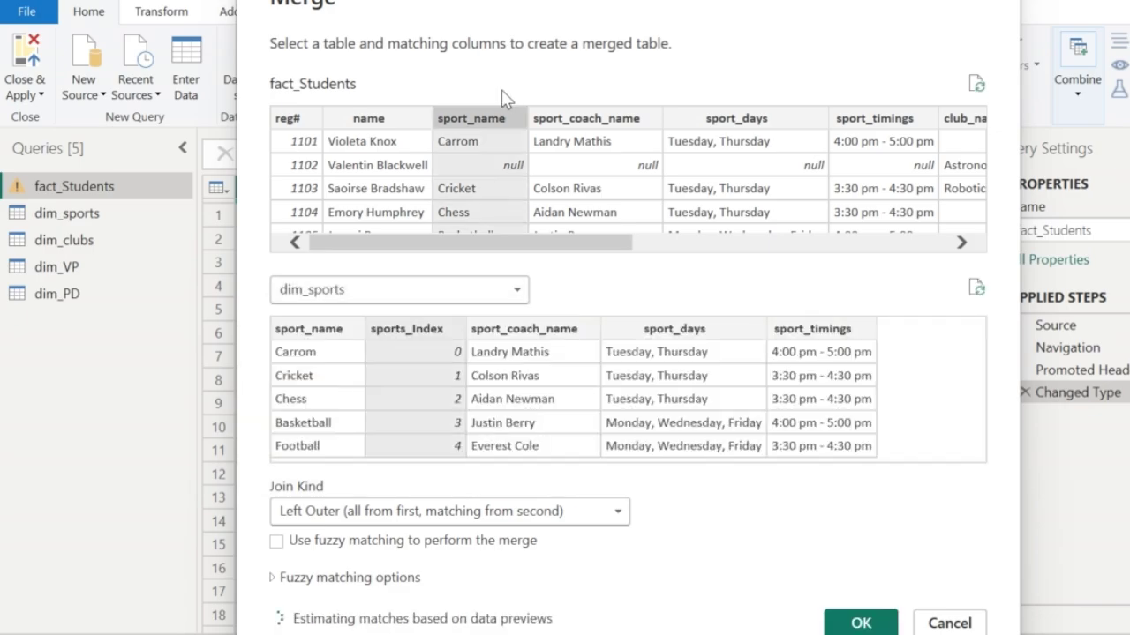
pyautogui.keyDown('ctrl'); pyautogui.click(563, 121); pyautogui.keyUp('ctrl')
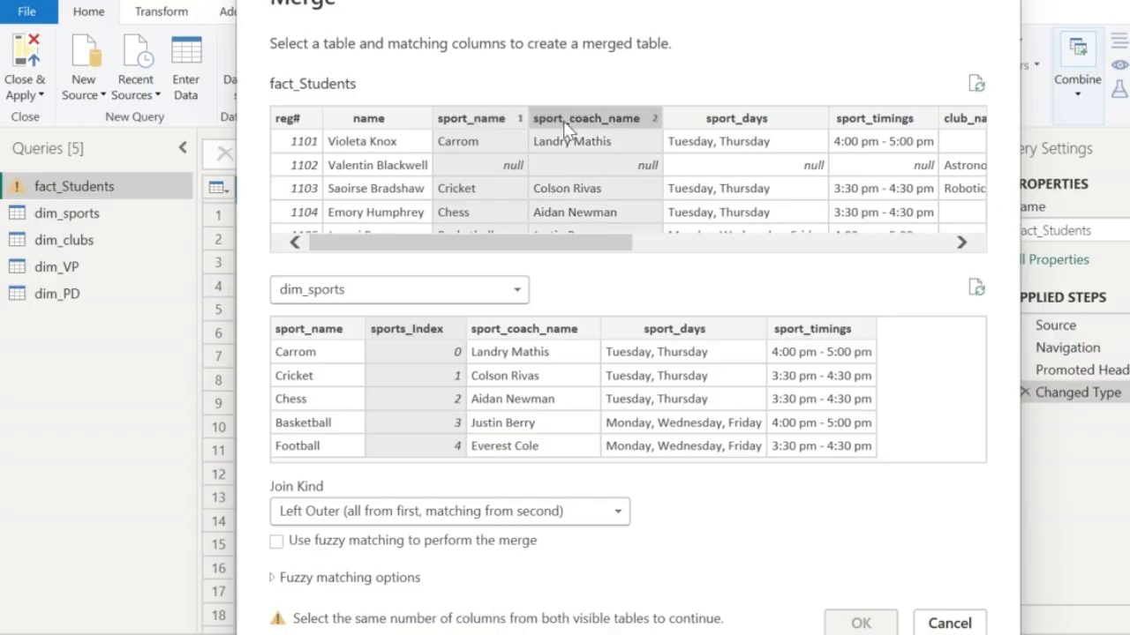
pyautogui.keyDown('ctrl'); pyautogui.click(697, 119); pyautogui.keyUp('ctrl')
pyautogui.keyDown('ctrl'); pyautogui.click(858, 123); pyautogui.keyUp('ctrl')
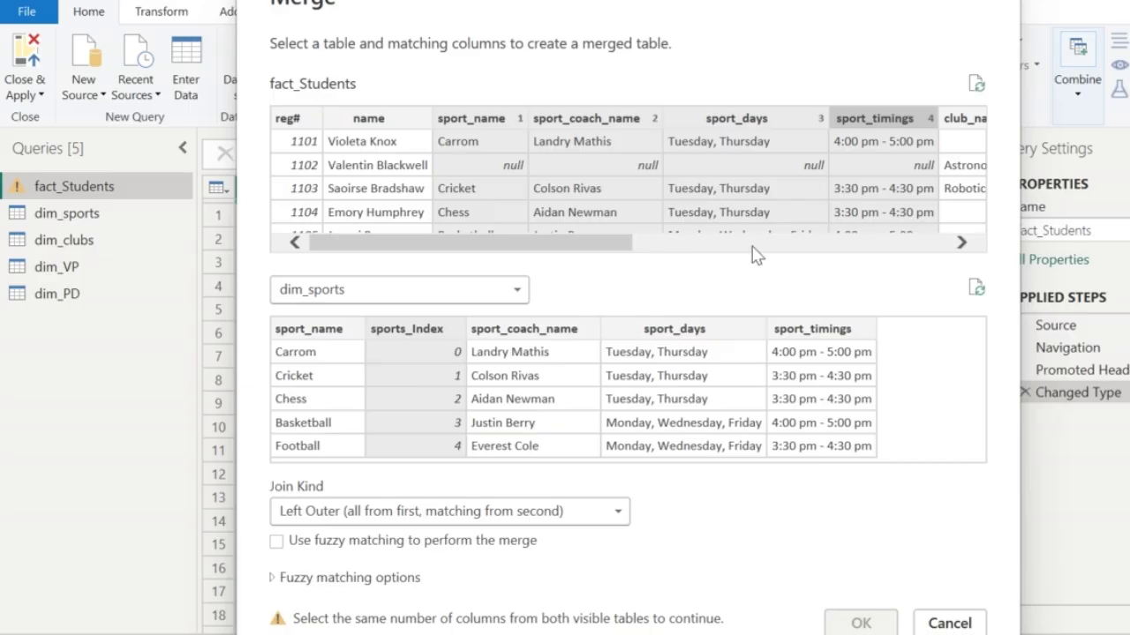
pyautogui.keyDown('ctrl'); pyautogui.click(324, 334); pyautogui.keyUp('ctrl')
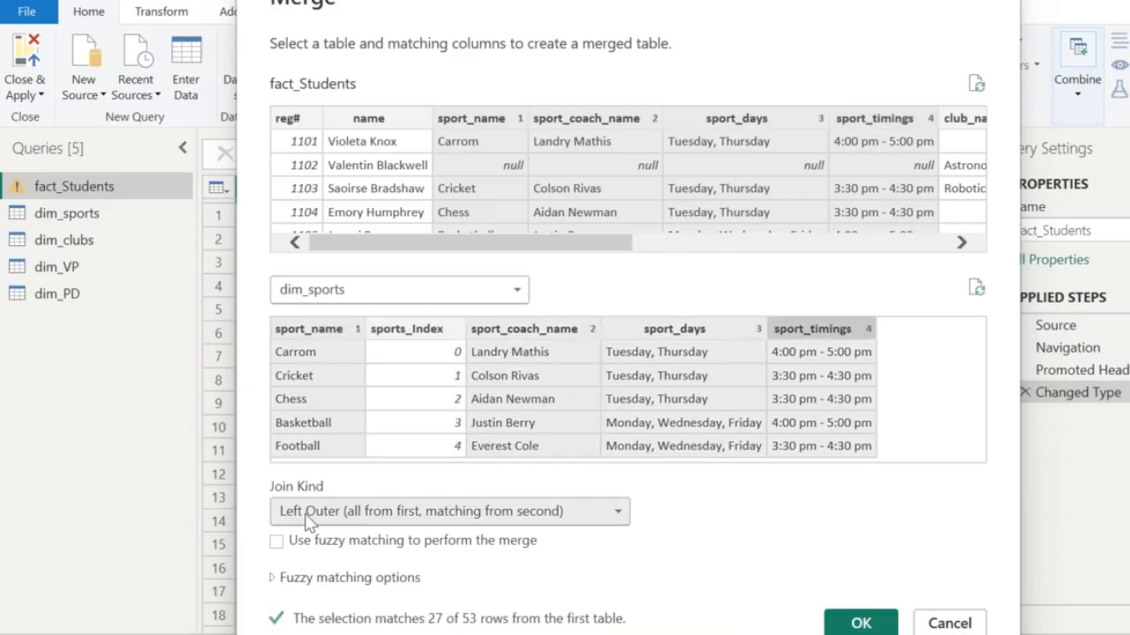
pyautogui.click(862, 623)
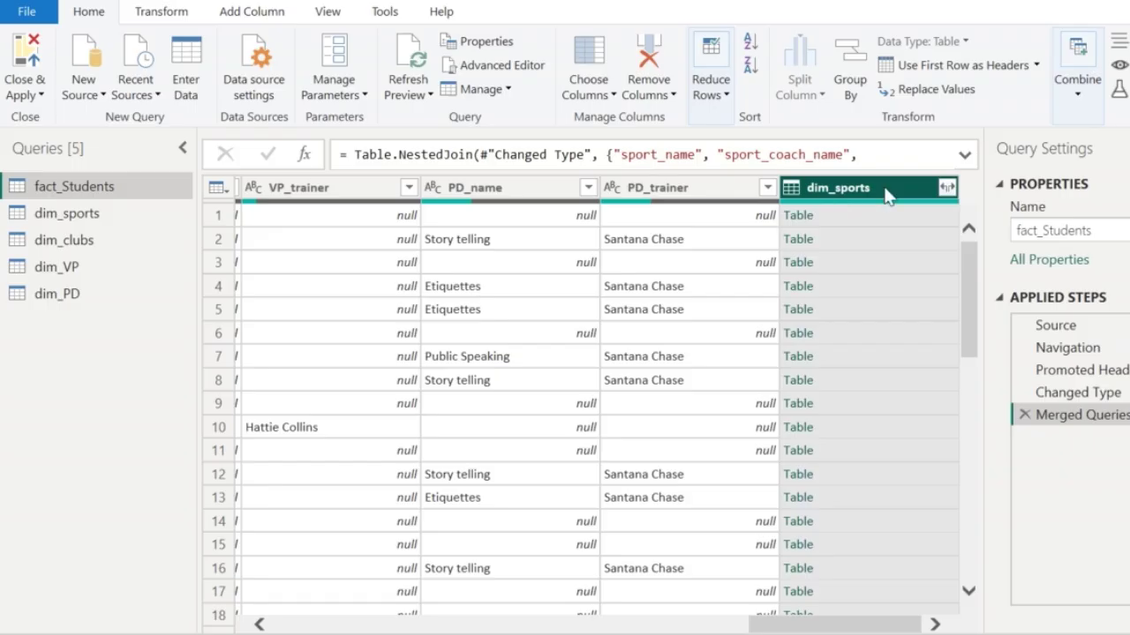
# Step: Expand the merged dim_sports column in fact_Students to include only sports_Index, keeping the original column name as prefix
pyautogui.click(946, 188)
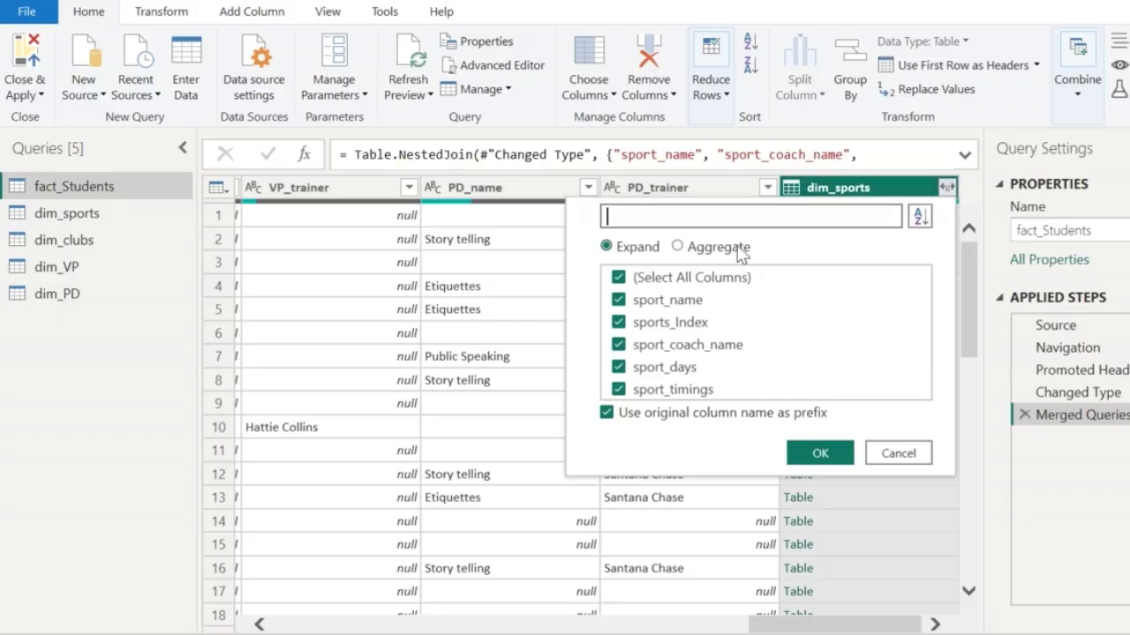
pyautogui.click(633, 278)
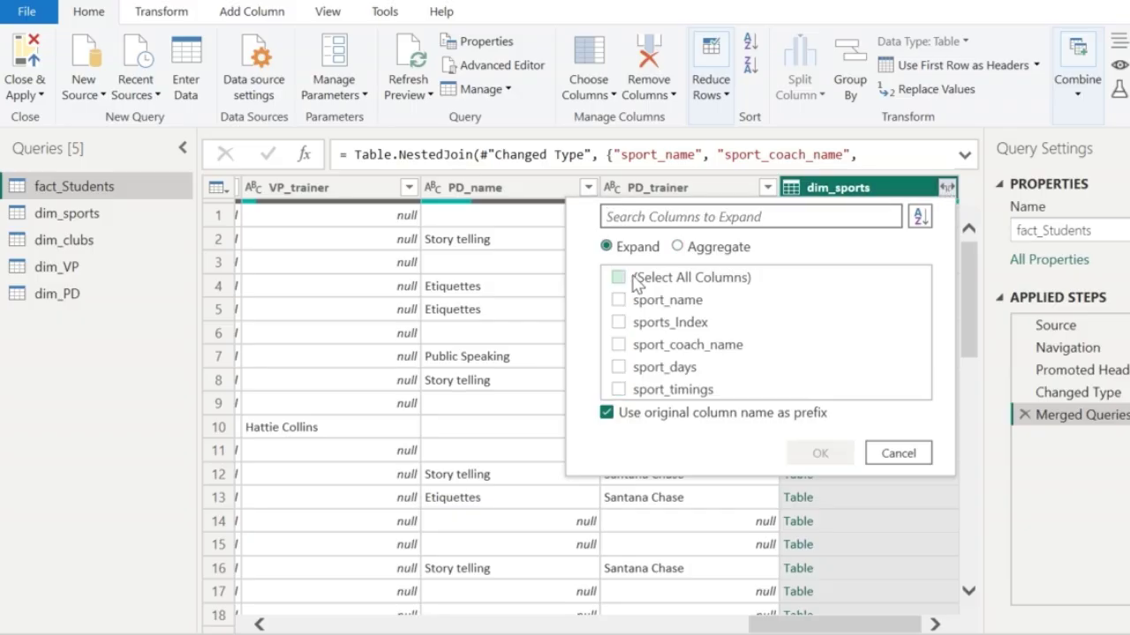
pyautogui.click(618, 323)
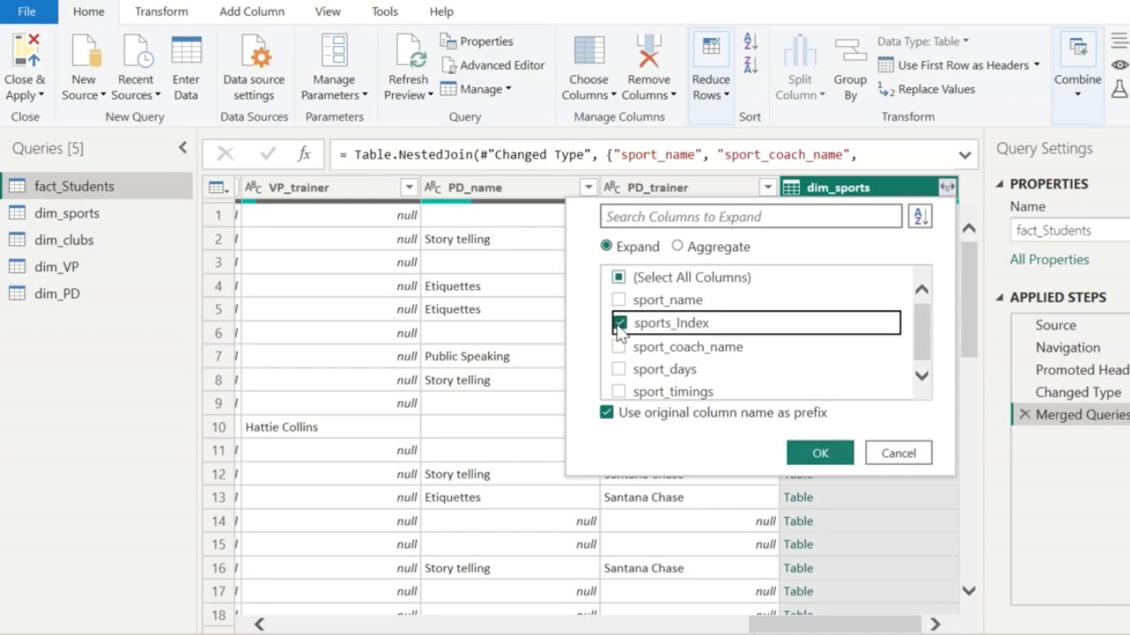
pyautogui.click(819, 454)
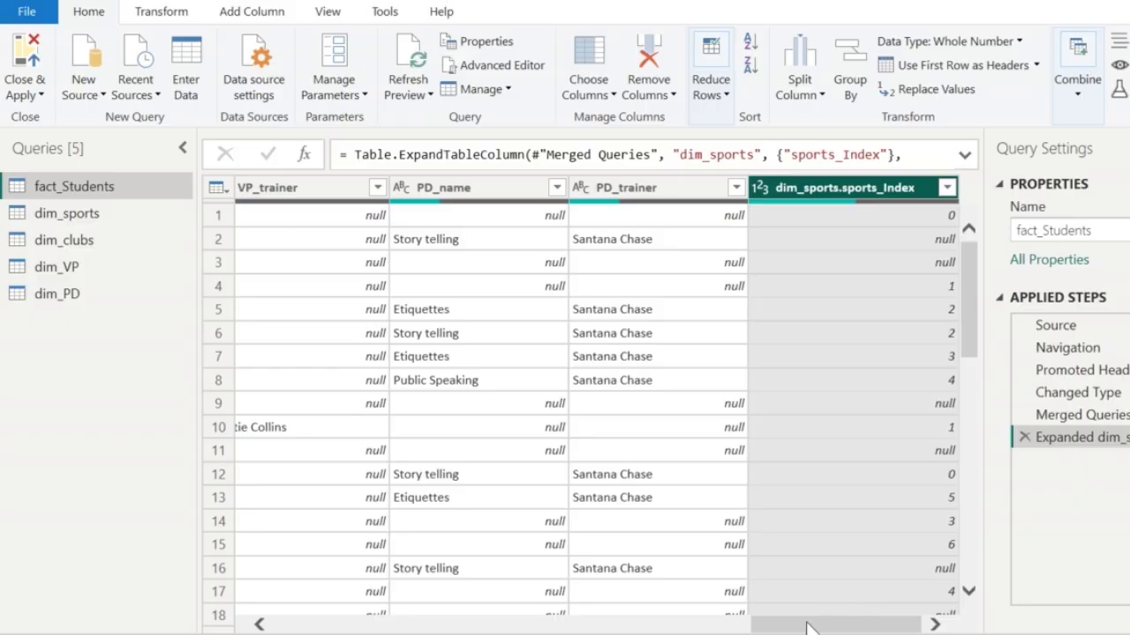
# Step: Remove the sport_name, sport_coach_name, sport_days and sport_timings columns from fact_Students
pyautogui.moveTo(805, 627); pyautogui.dragTo(376, 628)
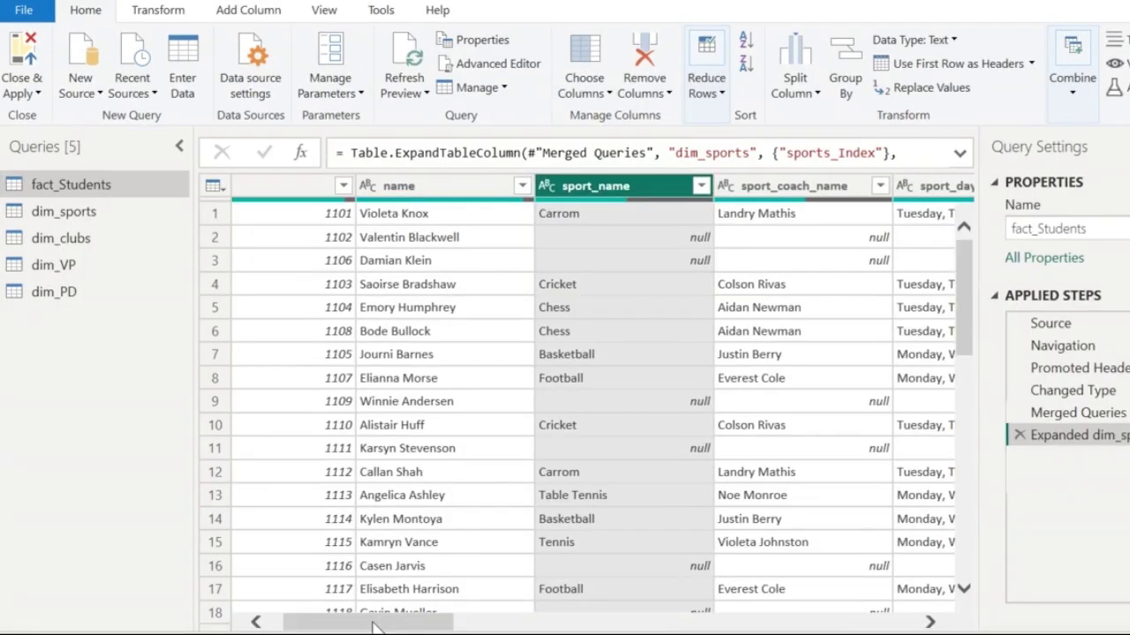
pyautogui.keyDown('shift'); pyautogui.click(750, 186); pyautogui.keyUp('shift')
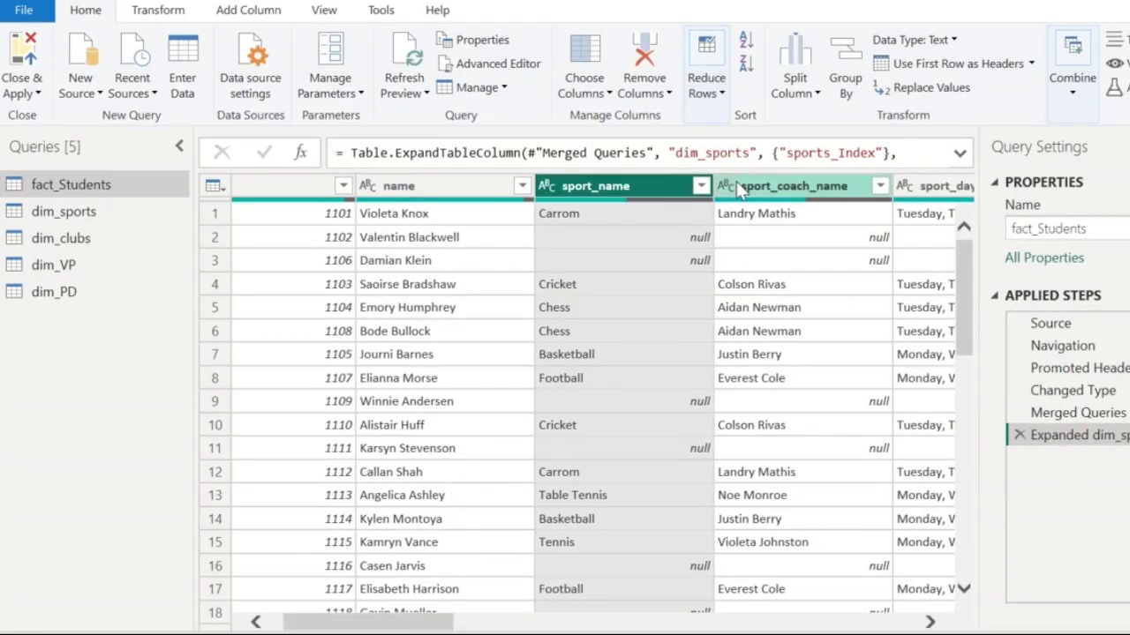
pyautogui.hotkey('shift', 'Right')
pyautogui.hotkey('shift', 'Right')
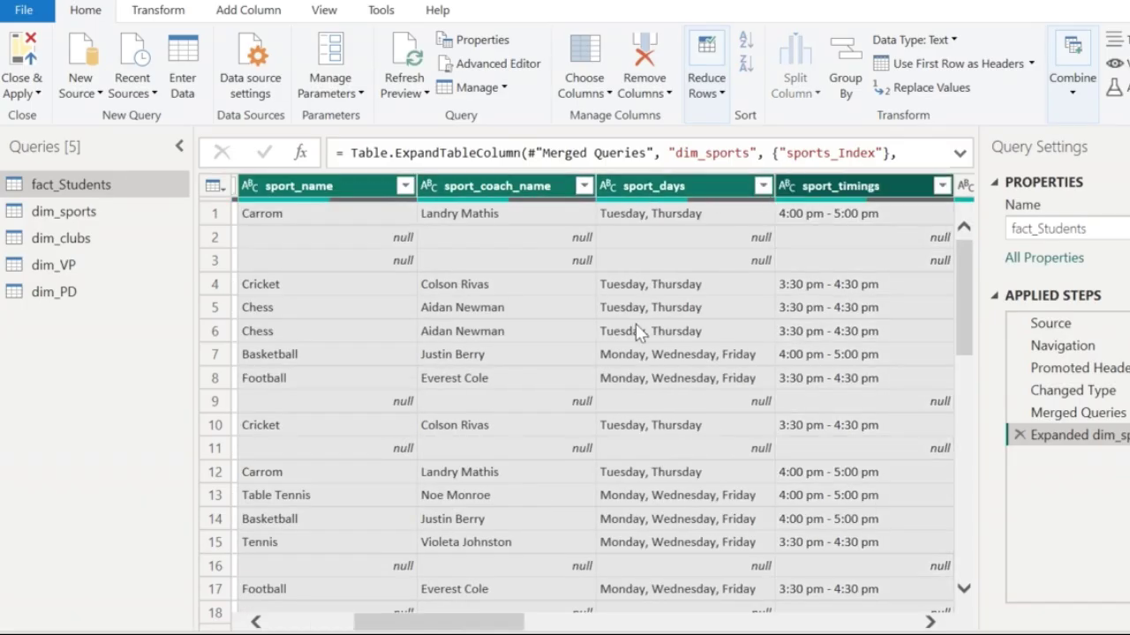
pyautogui.press('Delete')
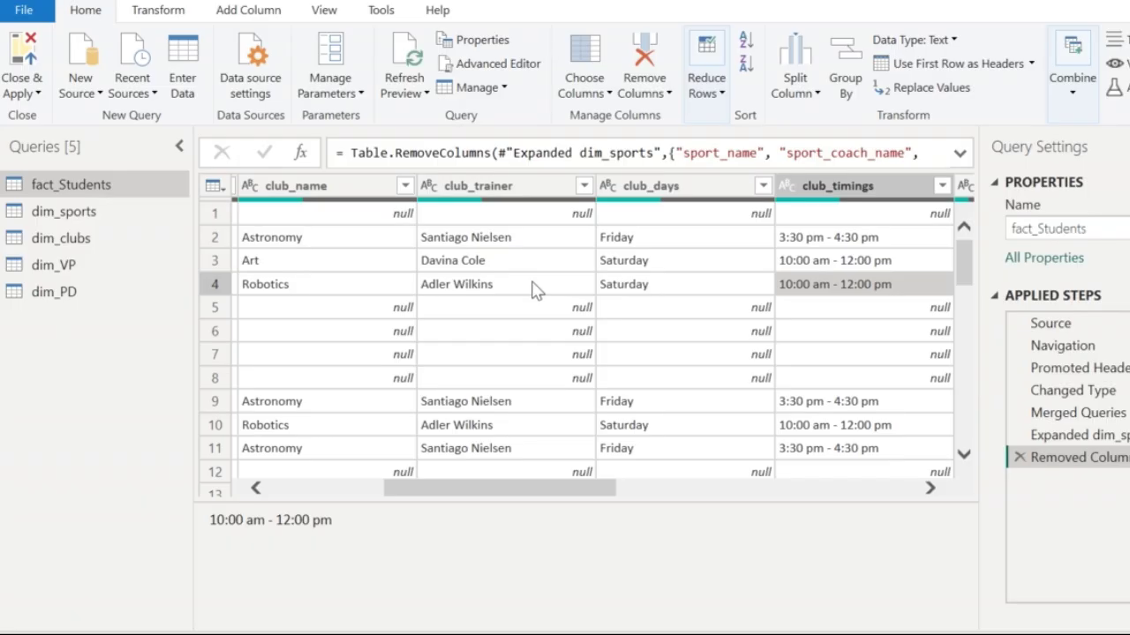
# Step: Review the sports, clubs, VP and PD index columns brought into fact_Students by the merges
pyautogui.hscroll(3, 532, 291)
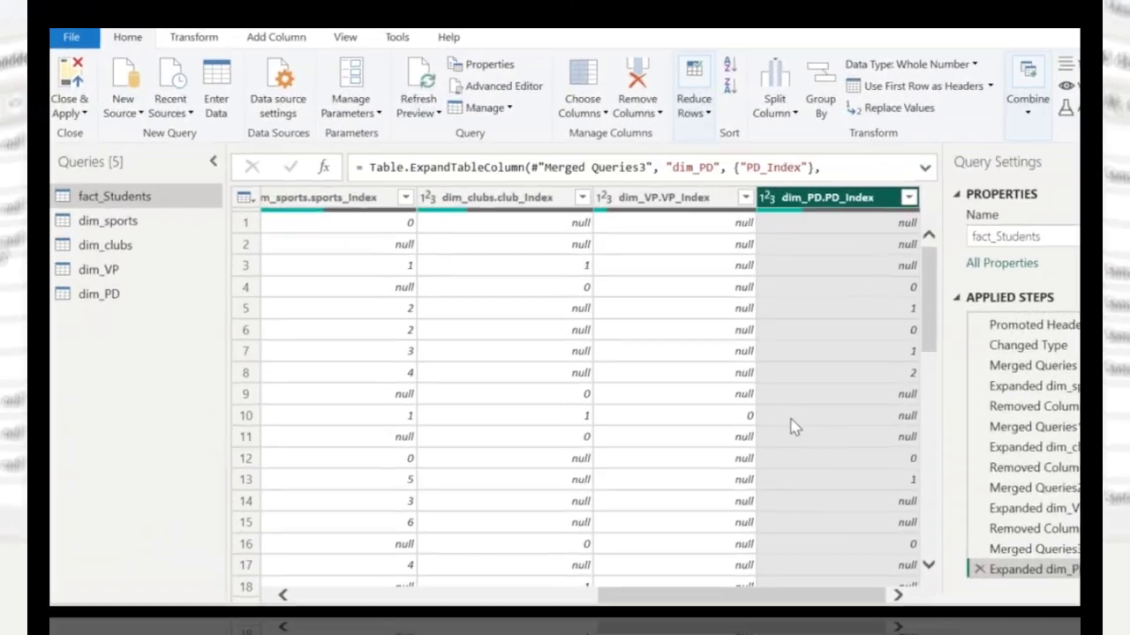
pyautogui.click(372, 228)
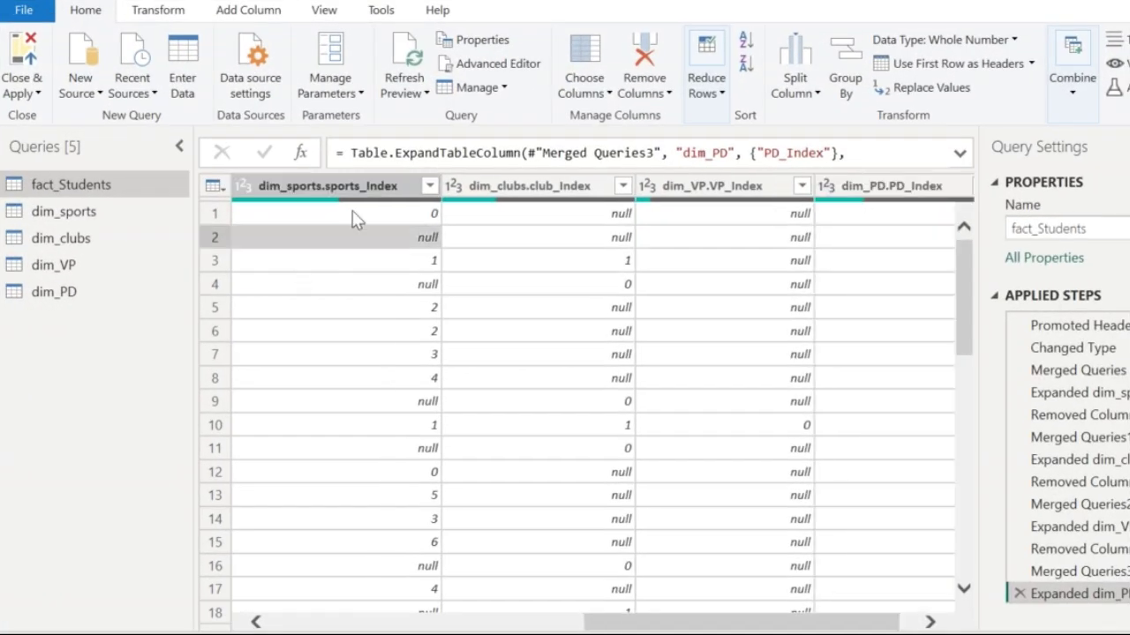
pyautogui.click(544, 220)
pyautogui.click(726, 221)
pyautogui.press('Right')
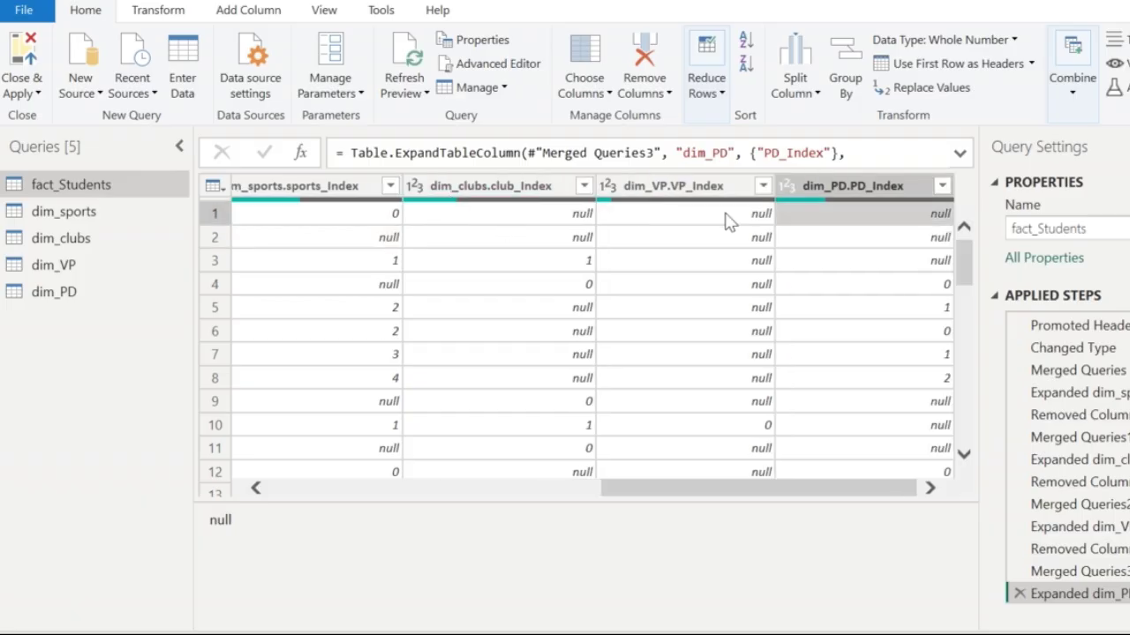
pyautogui.press('Left')
pyautogui.press('Left')
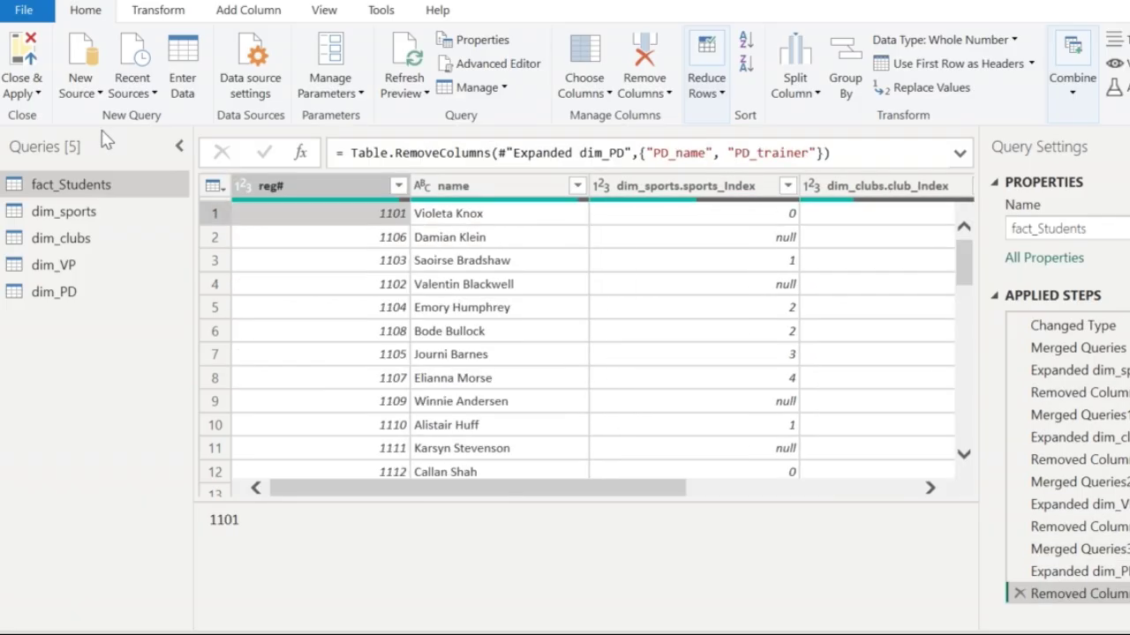
# Step: Close Power Query and apply the changes, then check the relationships between fact_Students and the dimension tables
pyautogui.click(25, 52)
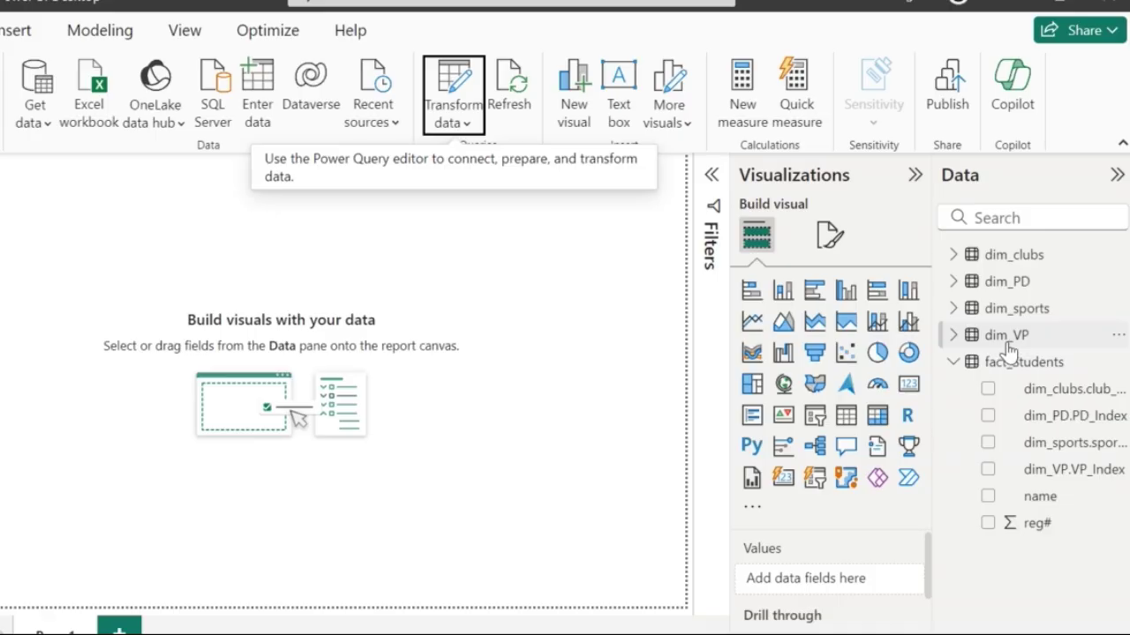
pyautogui.click(104, 33)
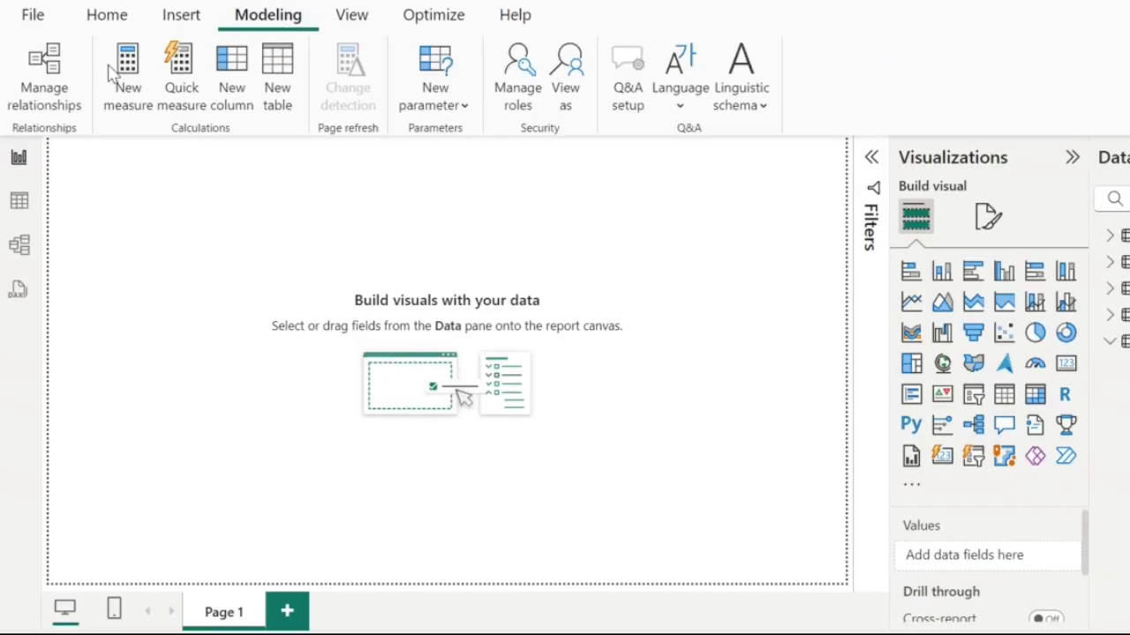
pyautogui.click(41, 81)
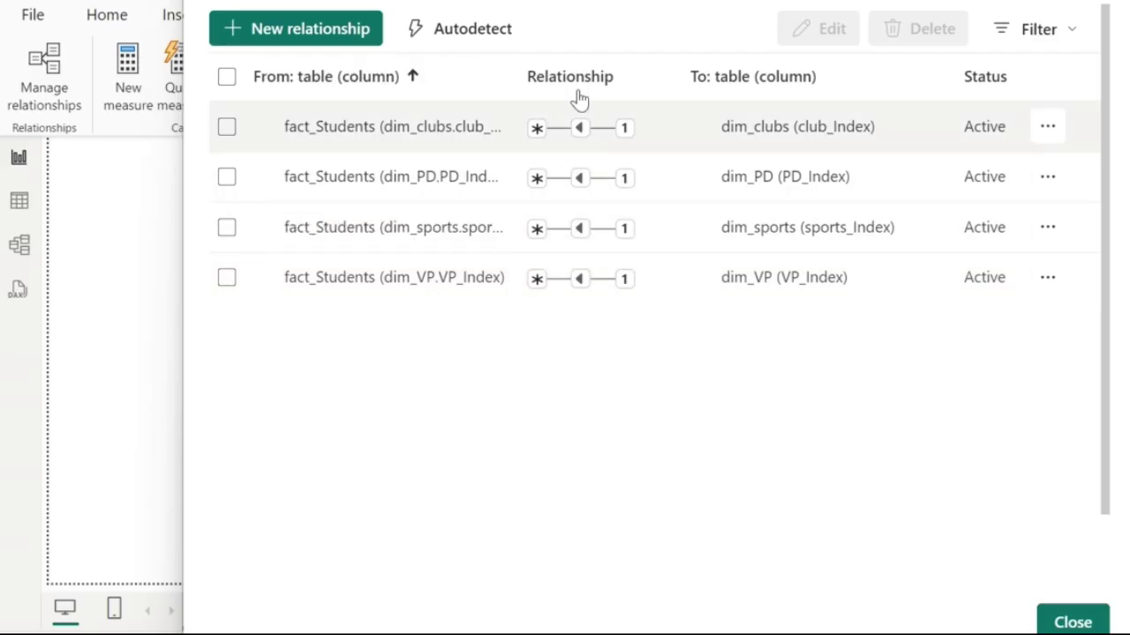
pyautogui.moveTo(541, 142)
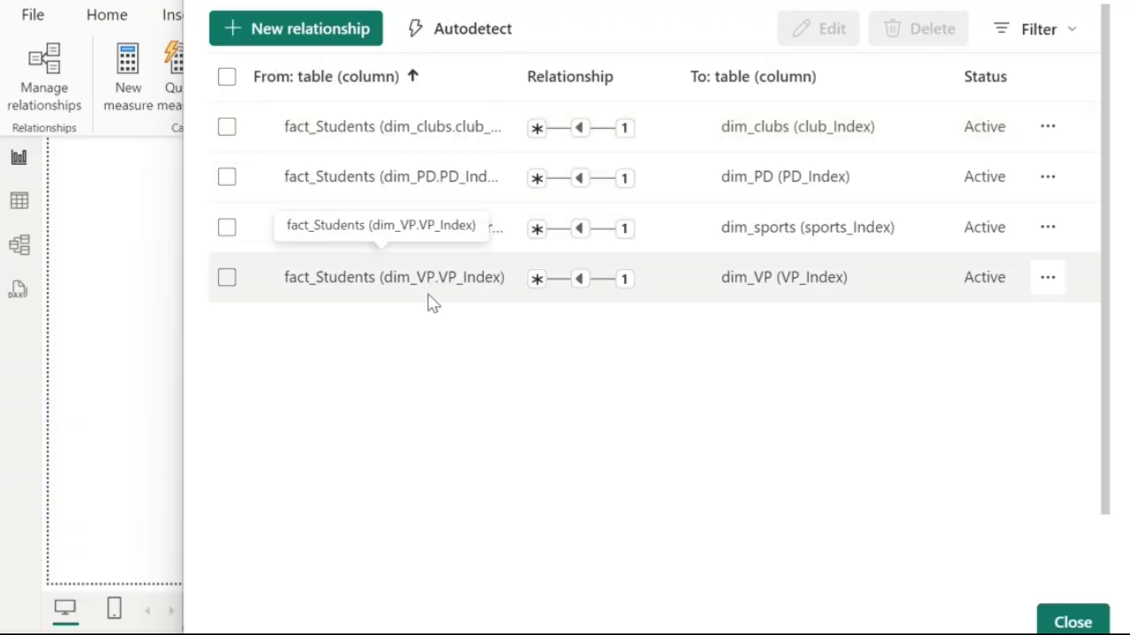
pyautogui.click(1072, 622)
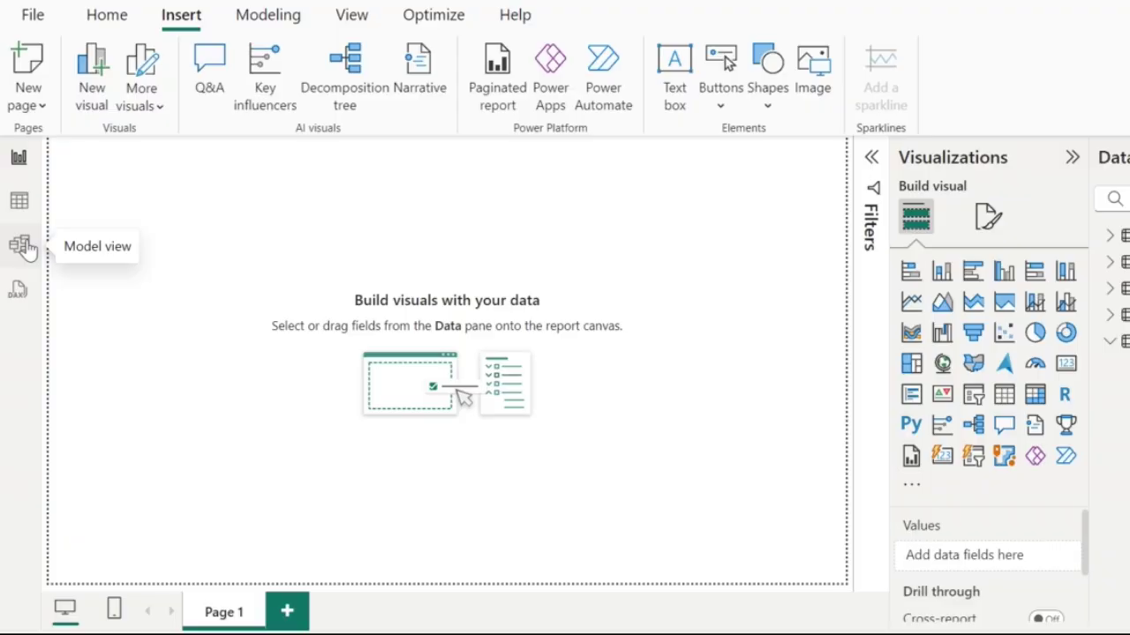
# Step: Show the whole model diagram with the Properties and Data panes collapsed and the dimension tables arranged around fact_Students
pyautogui.click(21, 246)
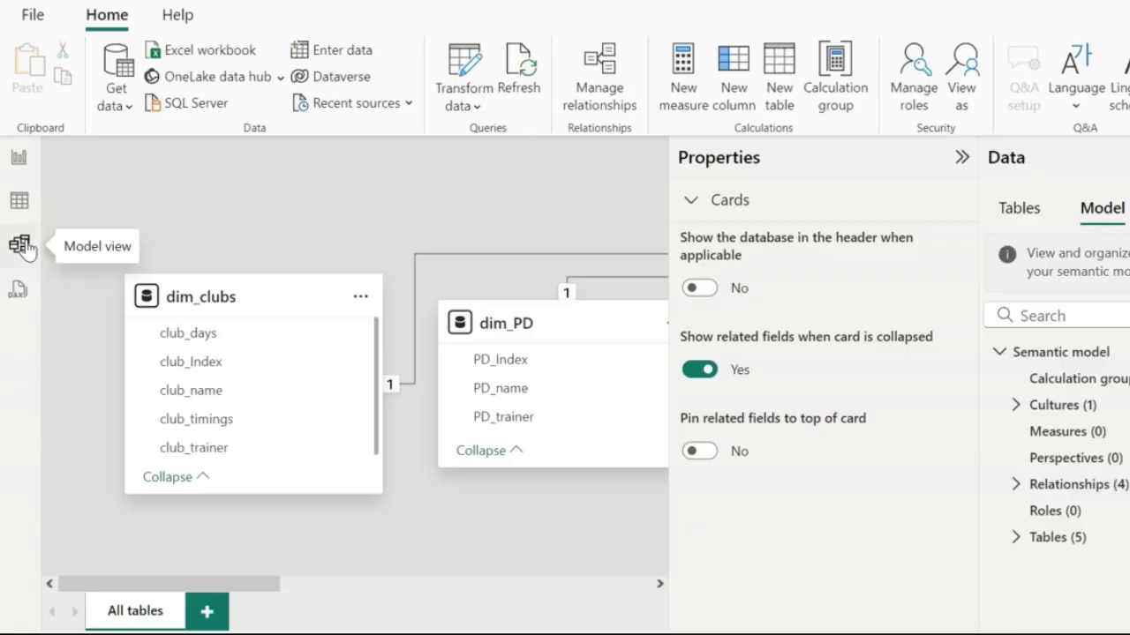
pyautogui.click(960, 159)
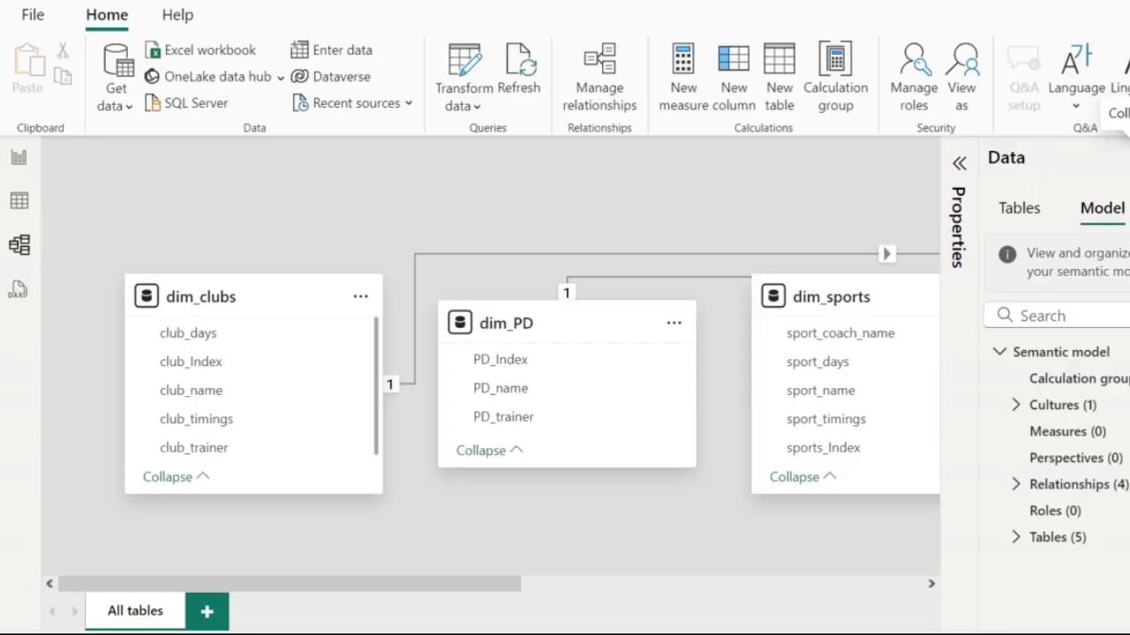
pyautogui.click(1119, 159)
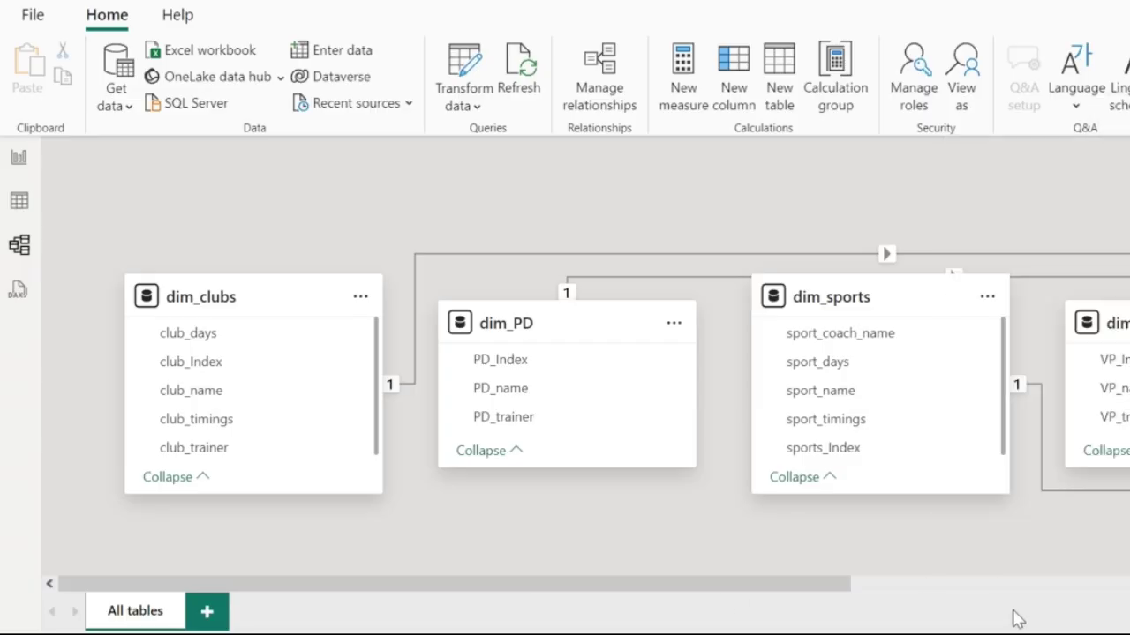
pyautogui.moveTo(862, 630); pyautogui.dragTo(837, 630)
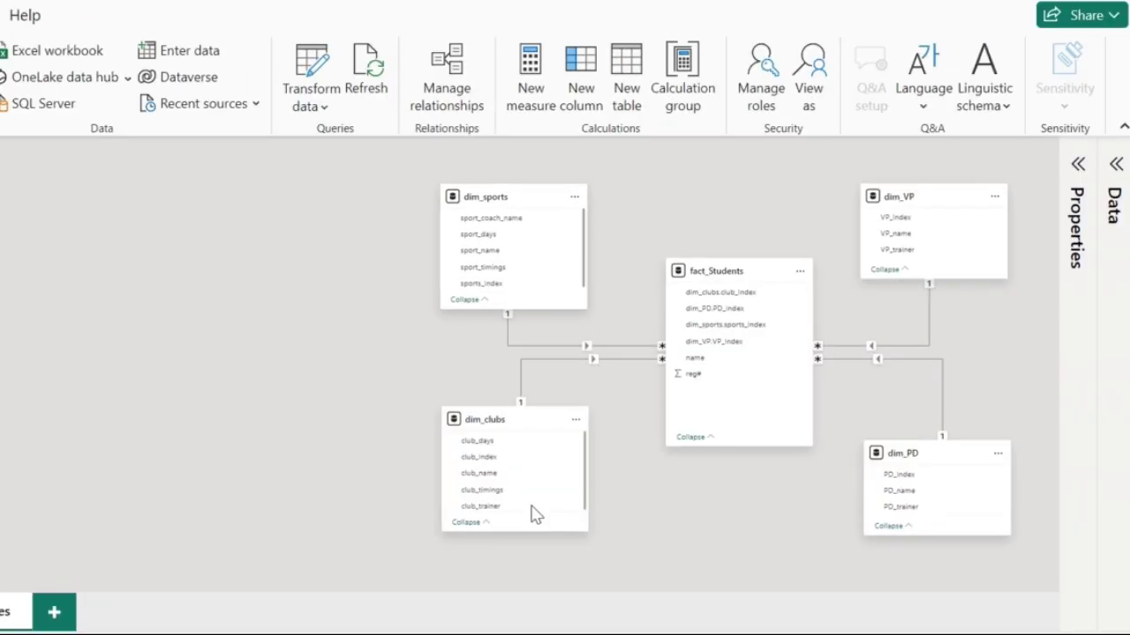